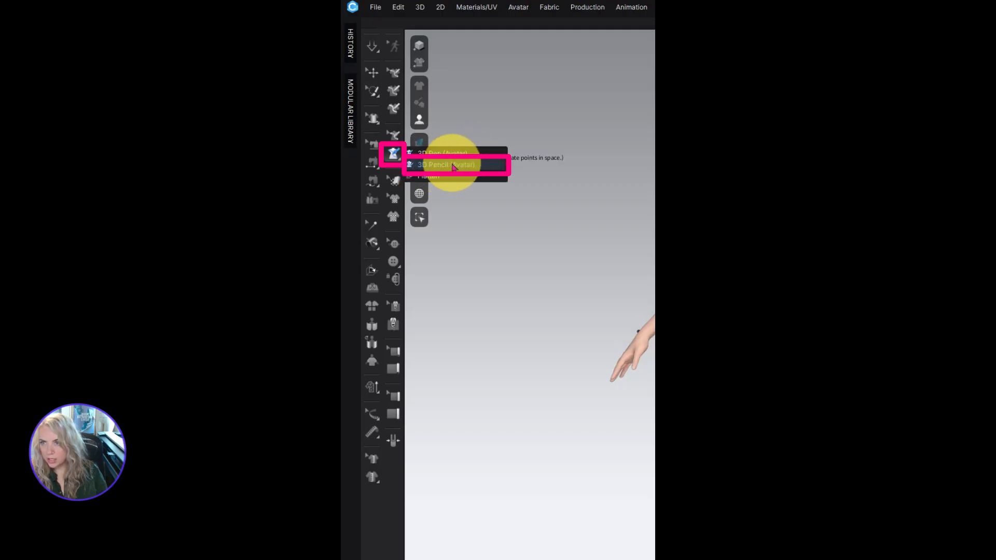
Activate the 3D Pencil (Avatar) tool, reduce the eraser size, and return the sketch type to the pencil.
left_click(453, 165)
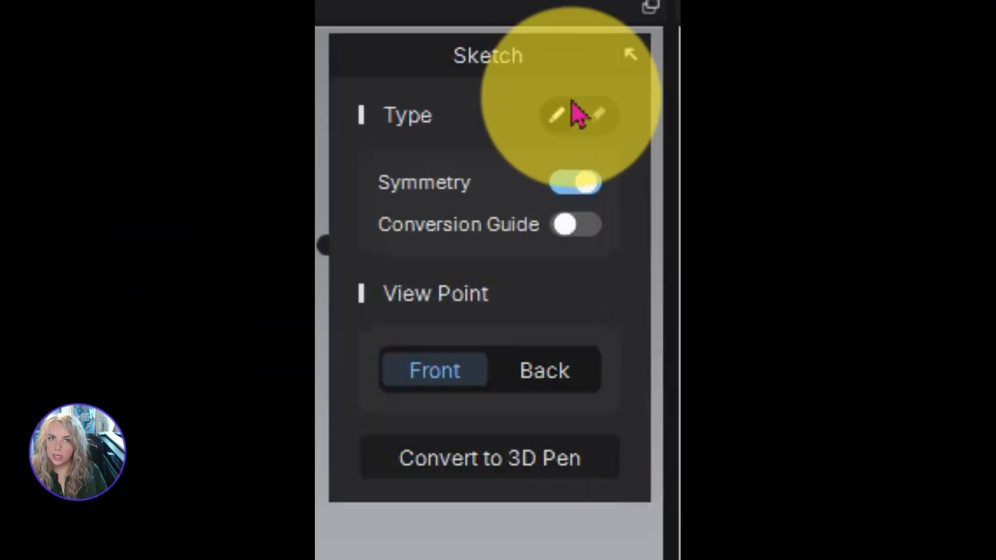
left_click(597, 115)
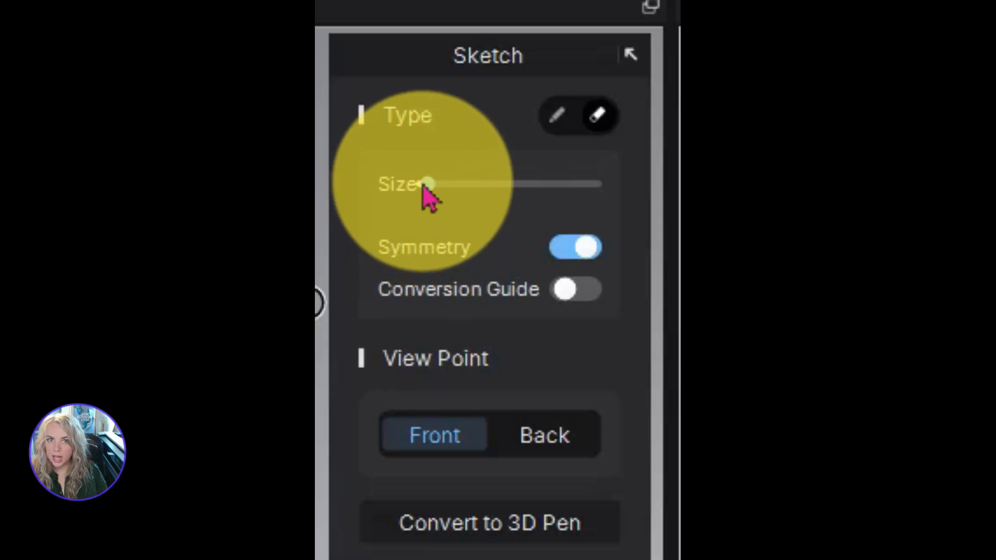
mouse_move(425, 190)
left_mouse_down()
mouse_move(563, 213)
mouse_move(478, 188)
mouse_move(418, 188)
mouse_move(485, 188)
mouse_move(410, 189)
left_mouse_up()
left_click(554, 118)
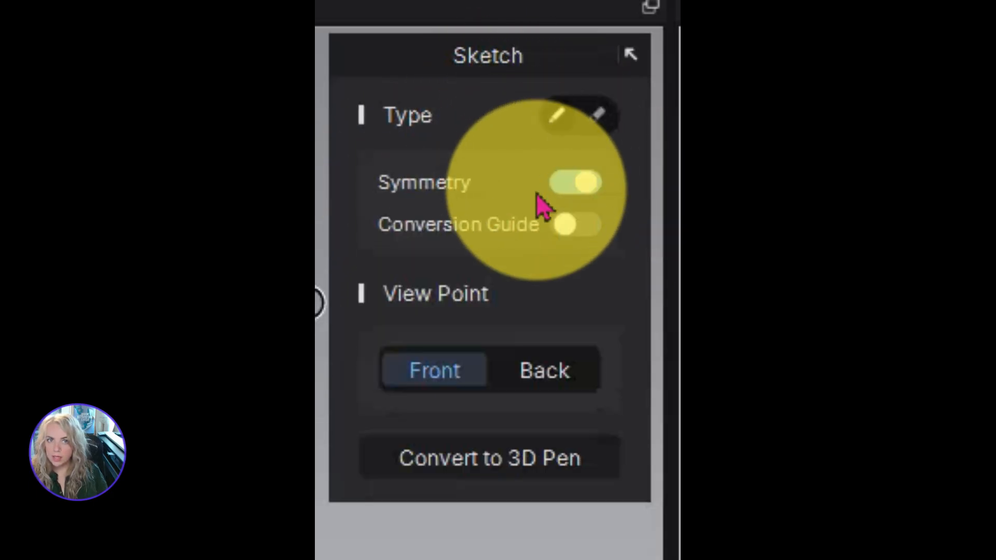
Try the Symmetry and Conversion Guide options, leaving Symmetry on and Conversion Guide off.
left_click(576, 197)
left_click(568, 196)
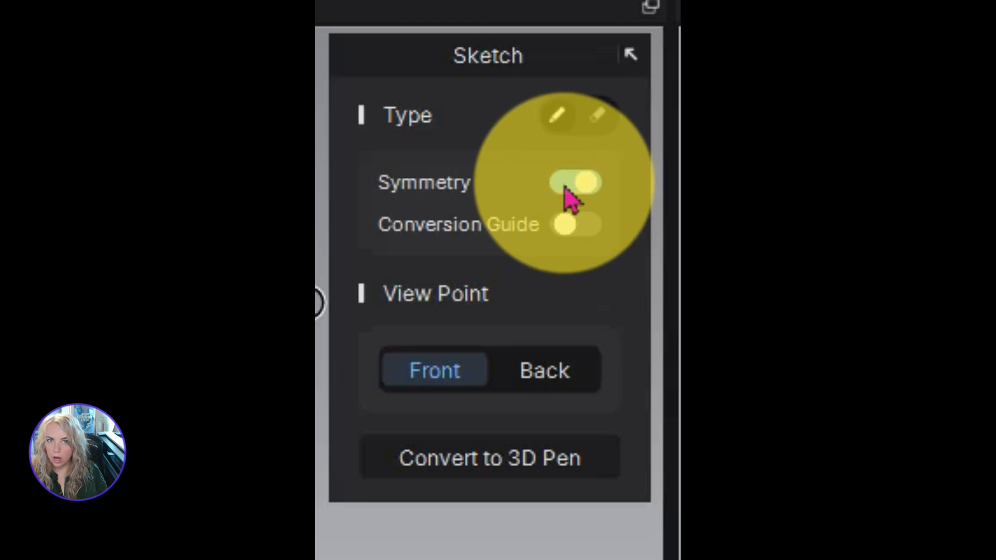
left_click(569, 228)
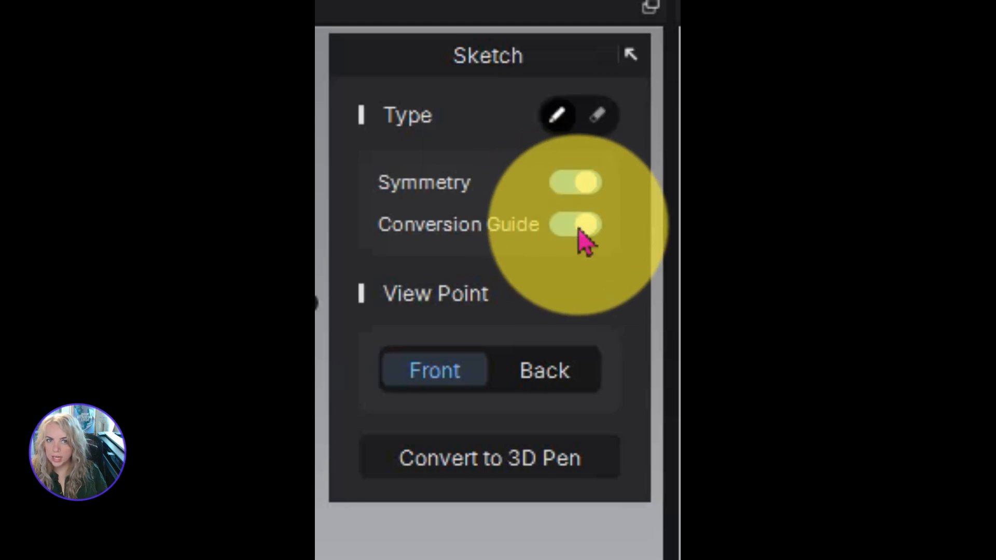
left_click(578, 231)
left_click(576, 230)
left_click(572, 230)
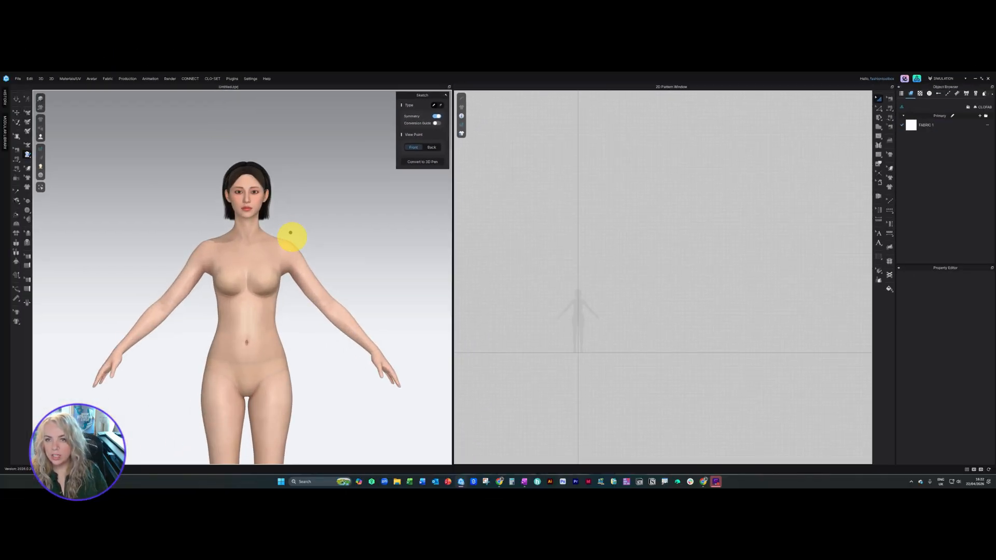
Compare the front and back sketch view points on the avatar, ending on the front.
scroll(285, 216, "up", 5)
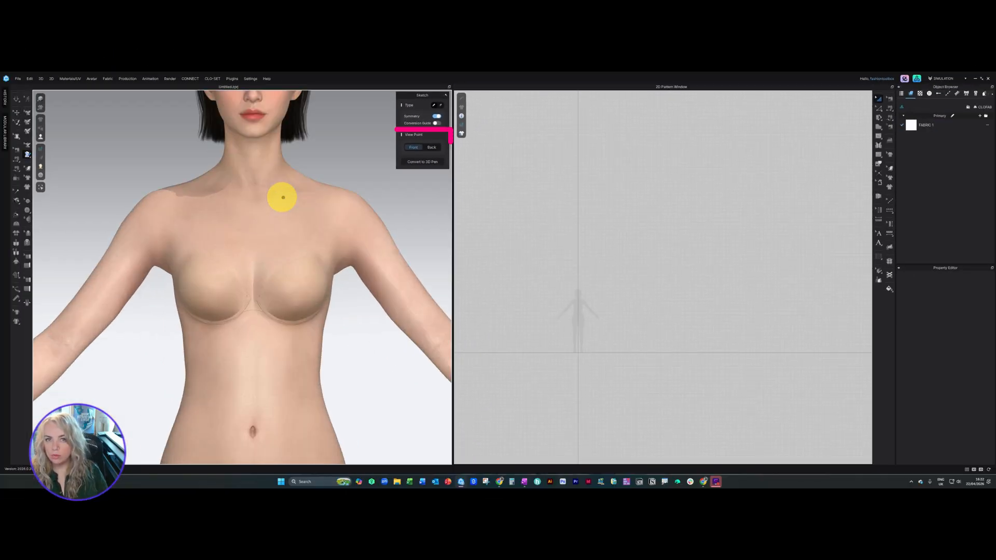
middle_click_drag(340, 158, 339, 248)
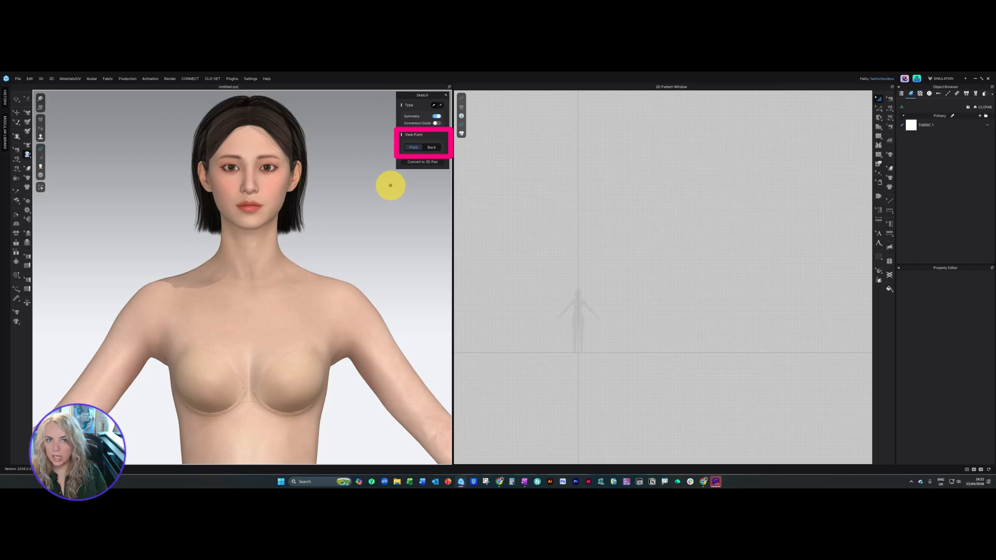
left_click(430, 147)
left_click(413, 150)
left_click(430, 148)
scroll(322, 211, "down", 5)
middle_click_drag(322, 211, 327, 282)
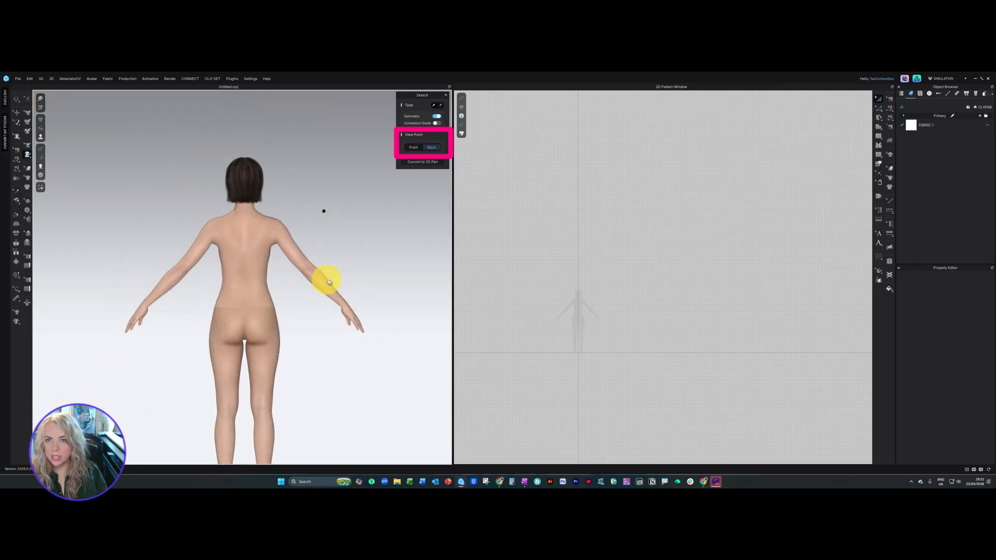
scroll(326, 282, "down", 1)
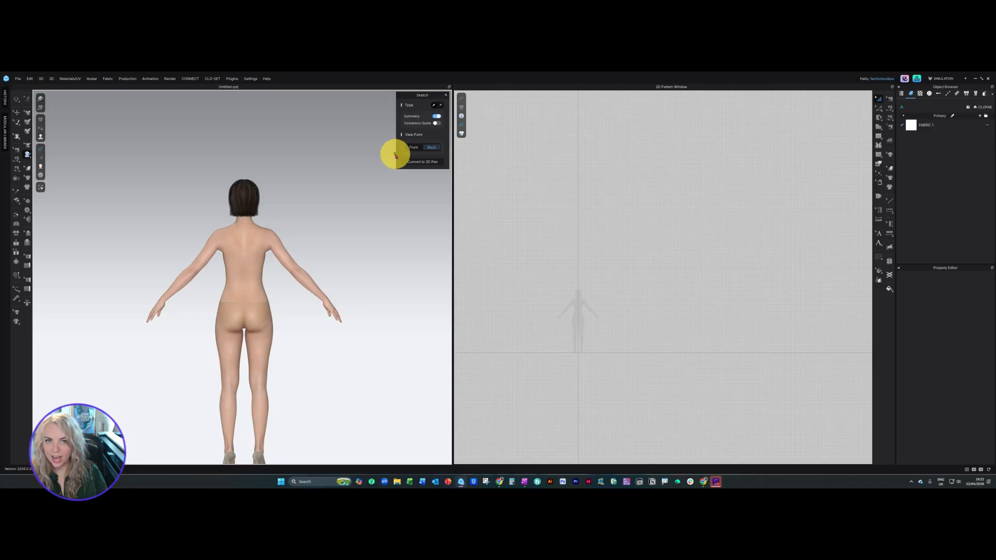
left_click(411, 148)
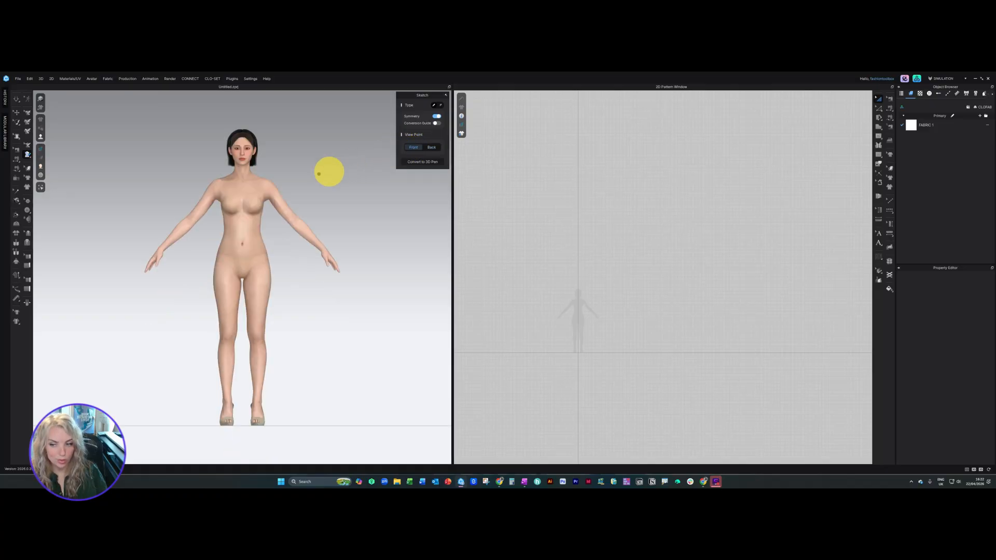
Sketch a symmetrical front bodice outline on the avatar with a sweetheart neckline, shoulders, armholes, side seams and a hip-level hem.
scroll(263, 231, "up", 3)
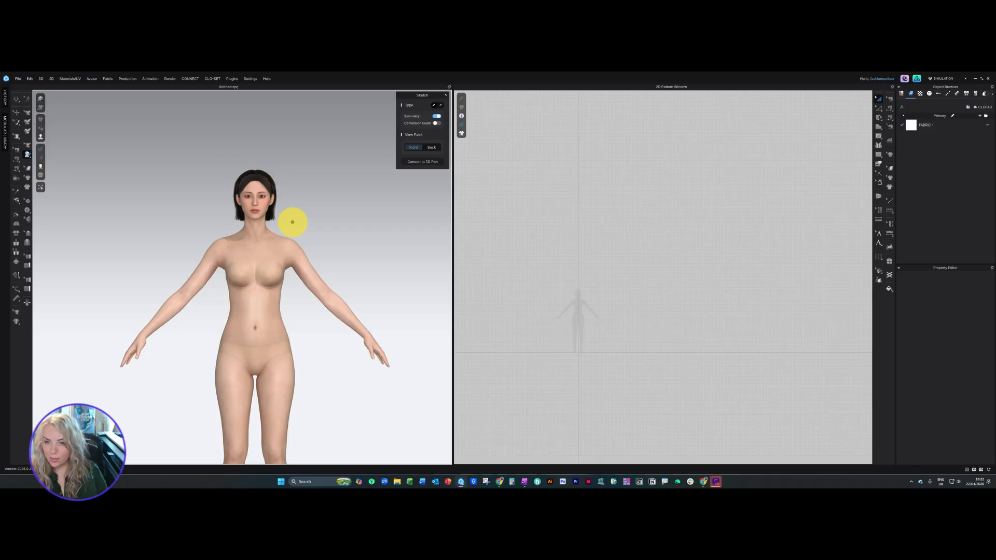
scroll(249, 238, "up", 10)
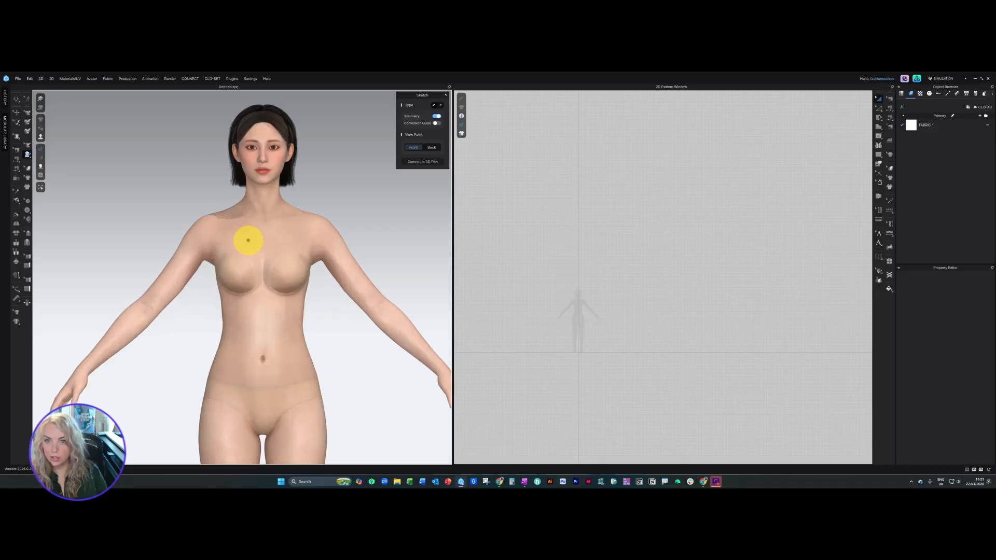
scroll(233, 299, "down", 10)
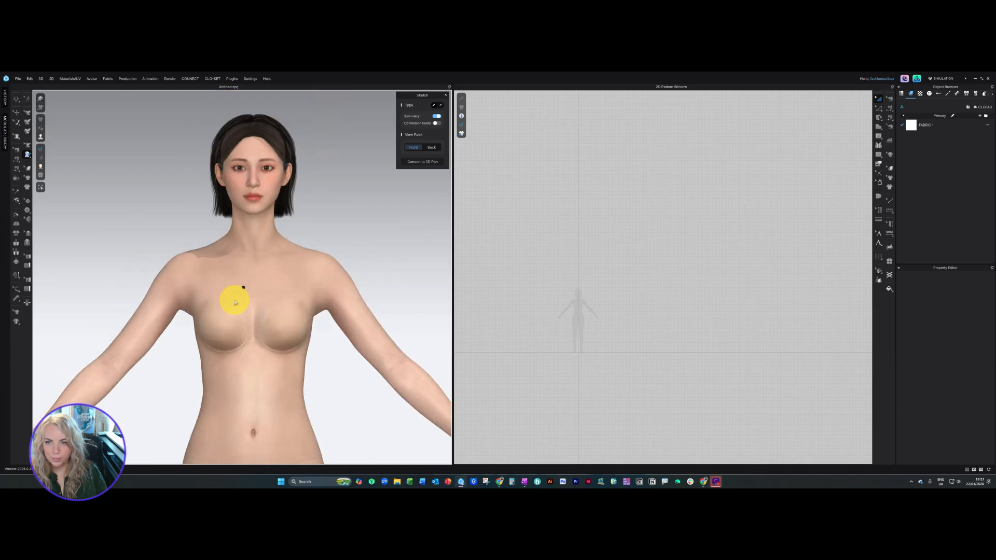
scroll(223, 297, "up", 10)
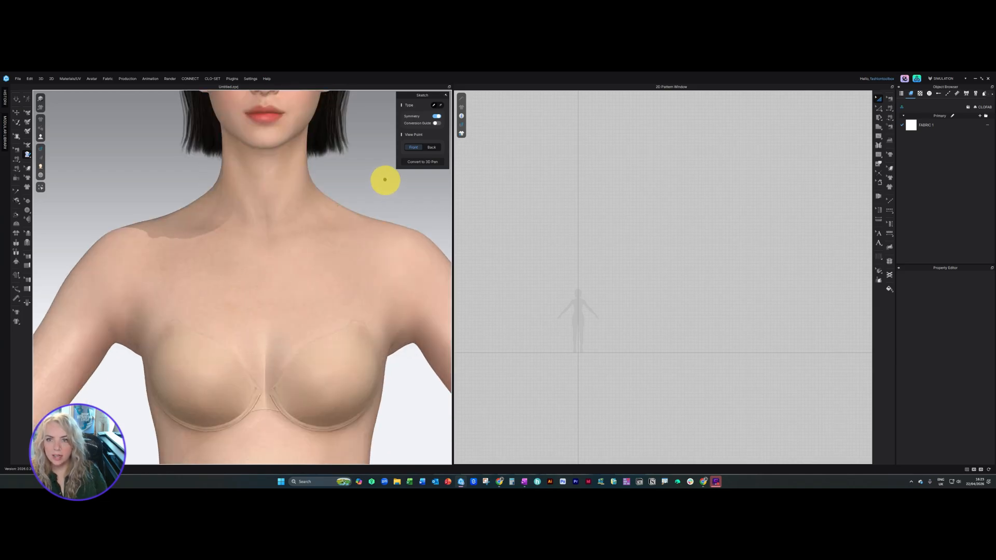
mouse_move(155, 208)
left_mouse_down()
mouse_move(181, 290)
mouse_move(225, 303)
mouse_move(261, 334)
left_mouse_up()
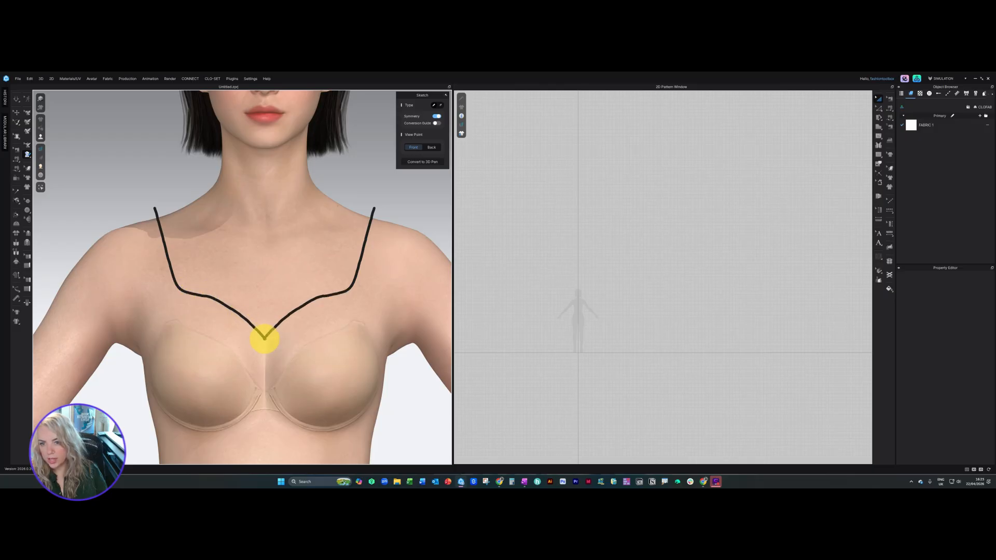
scroll(302, 270, "down", 5)
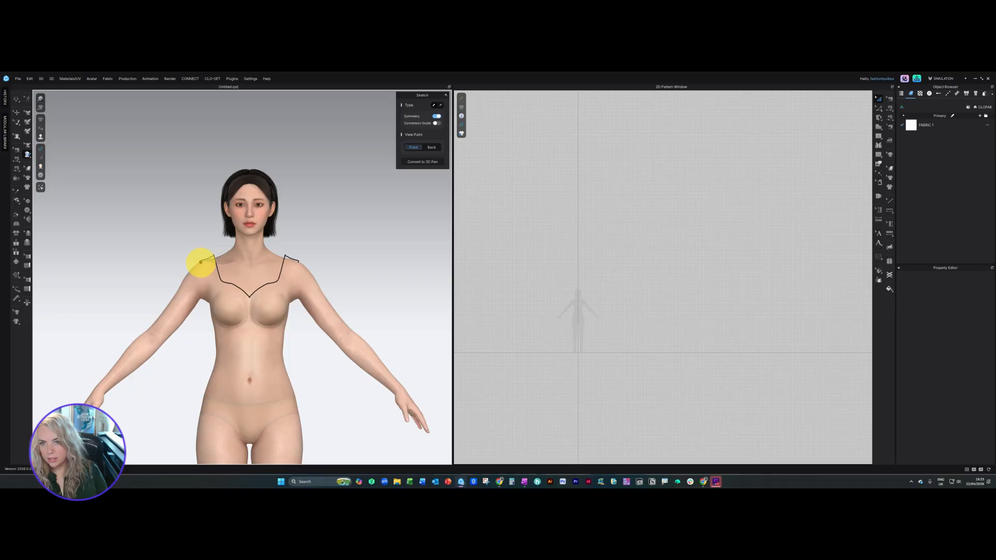
mouse_move(201, 262)
left_mouse_down()
mouse_move(212, 350)
mouse_move(201, 390)
mouse_move(251, 393)
left_mouse_up()
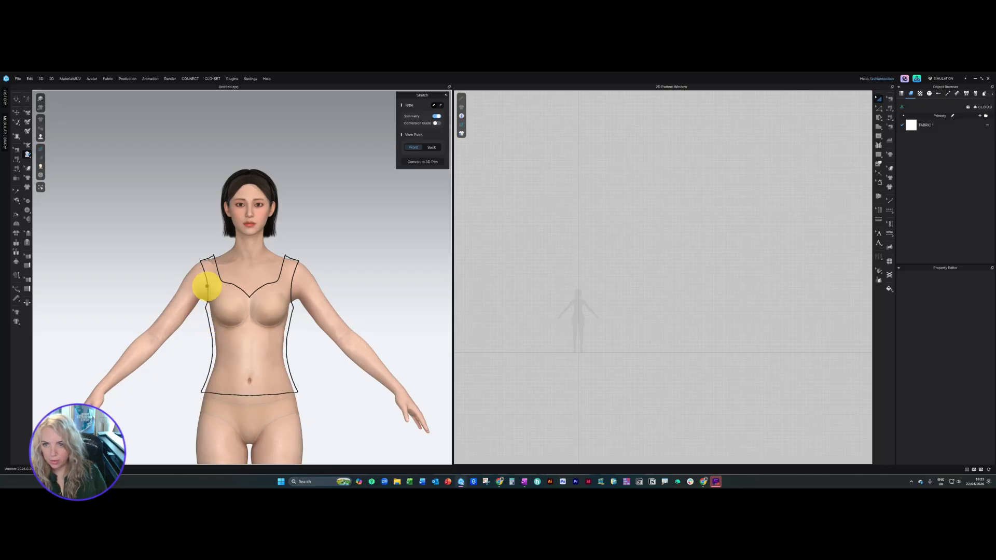
Sketch two V-shaped style lines across the front bodice, one from the armholes over the bust and one below the bust from the side seams.
left_click(208, 287)
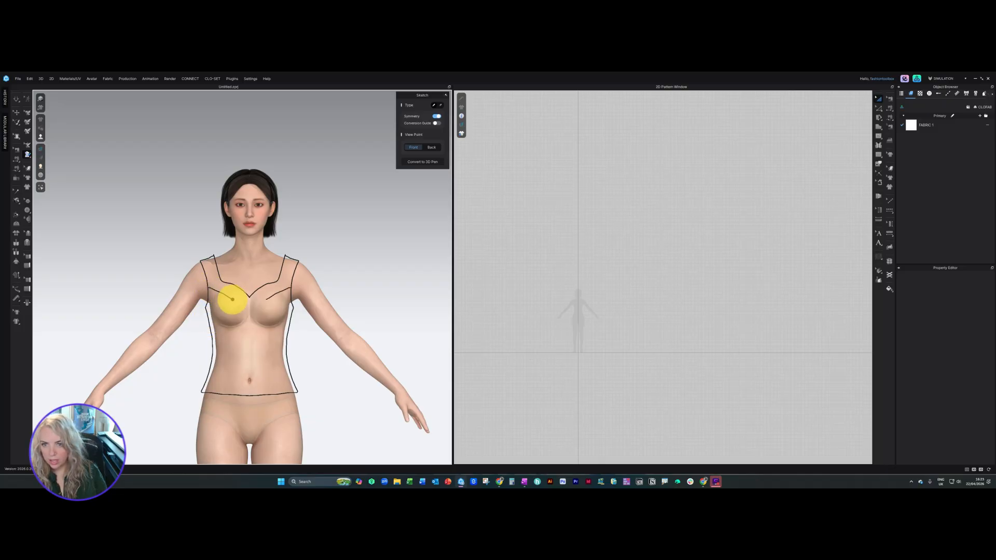
left_click(249, 312)
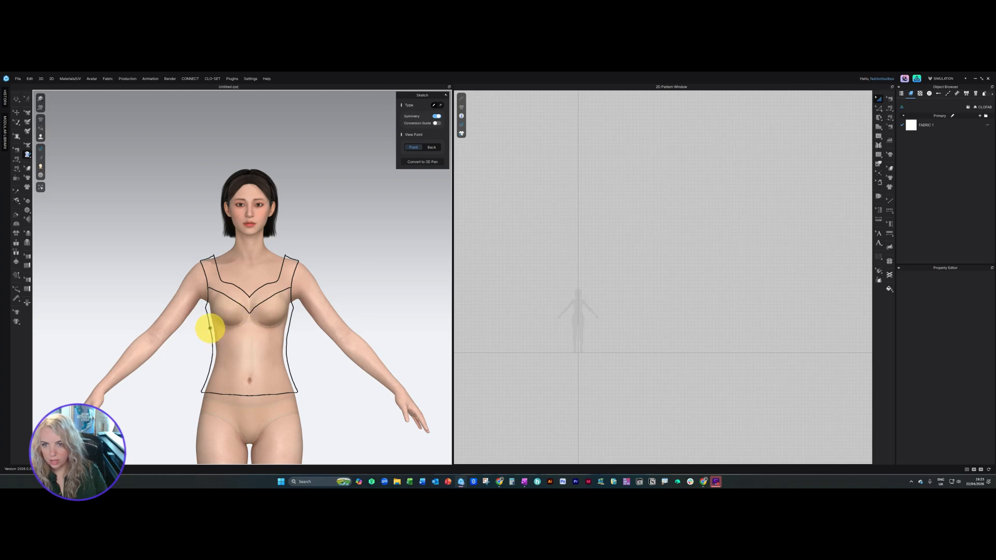
left_click(210, 328)
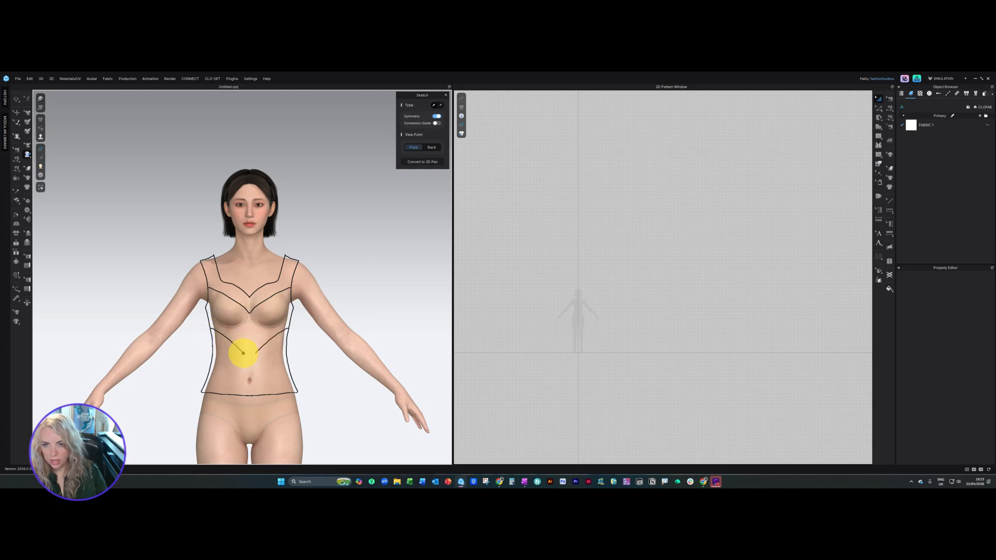
double_click(249, 358)
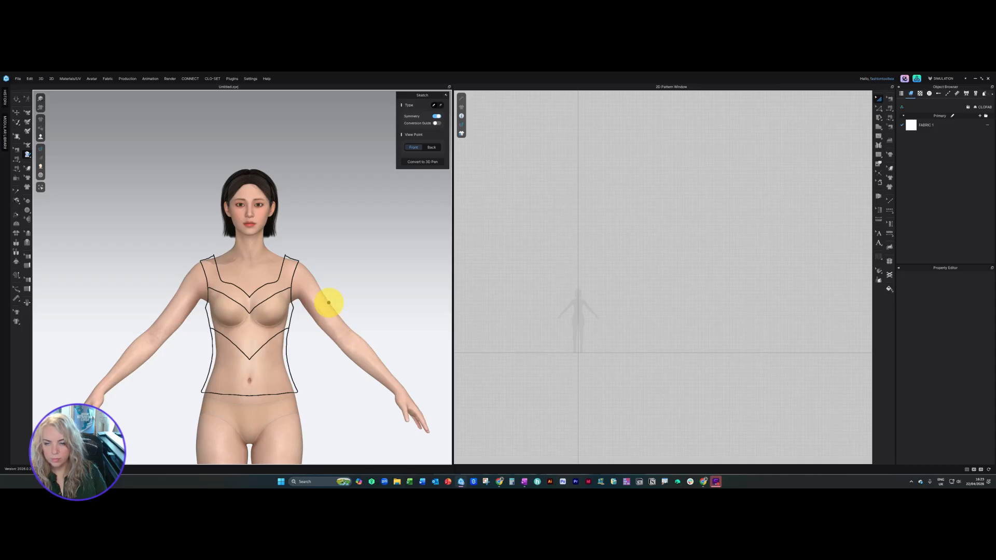
Sketch the back bodice outline and a scooped back neckline from the back view point, and convert the sketch to 3D Pen lines.
left_click(431, 147)
scroll(258, 193, "up", 5)
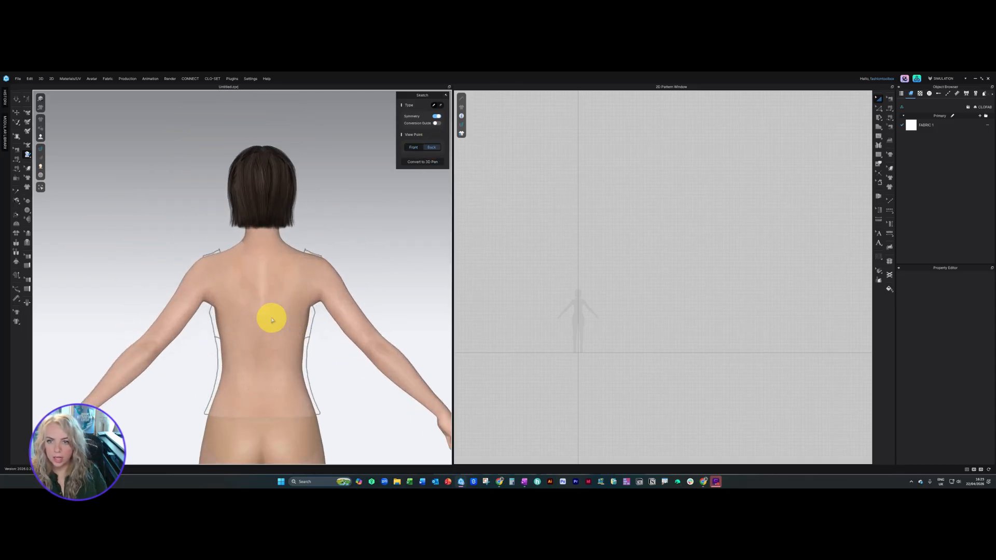
middle_click_drag(274, 305, 270, 283)
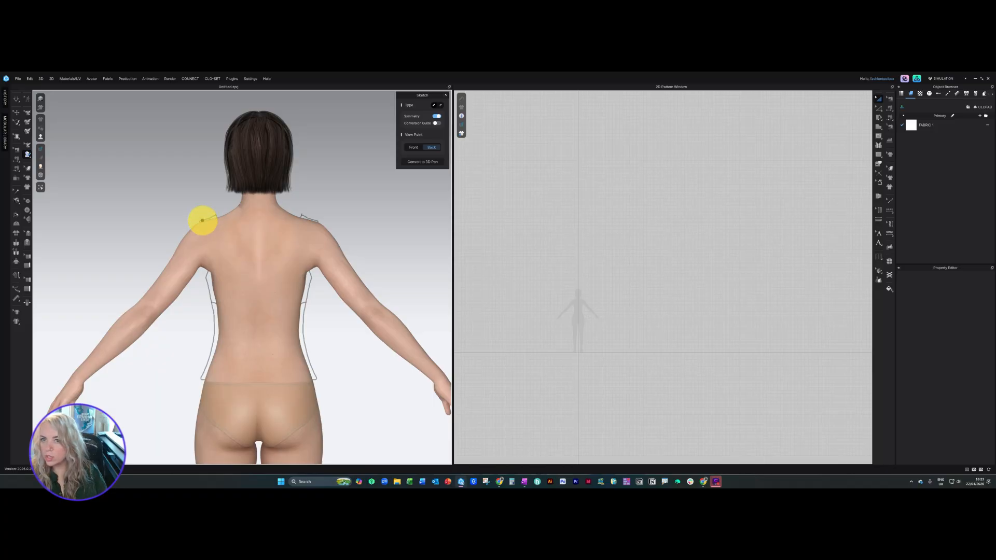
mouse_move(214, 216)
left_mouse_down()
mouse_move(203, 219)
mouse_move(211, 336)
mouse_move(202, 378)
mouse_move(261, 382)
left_mouse_up()
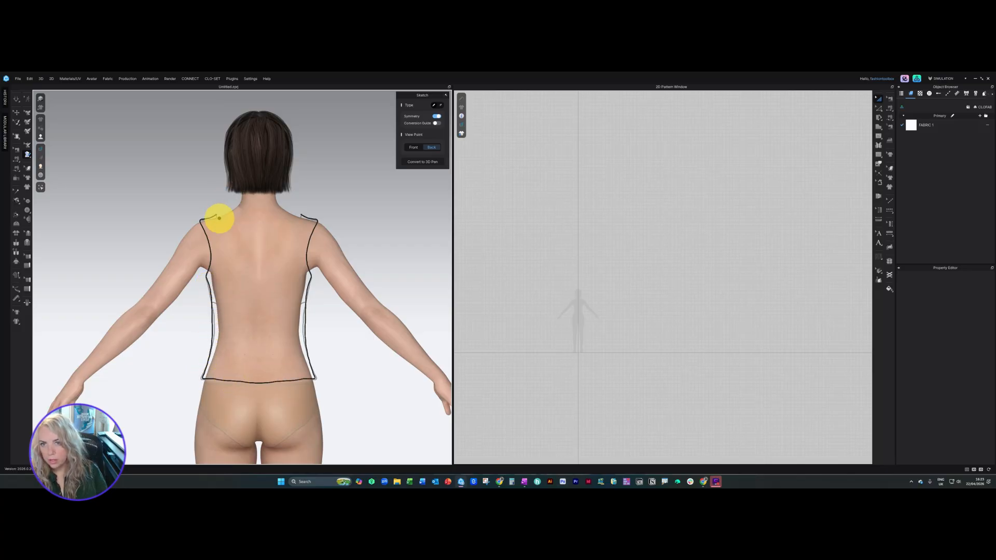
left_click_drag(217, 216, 244, 246)
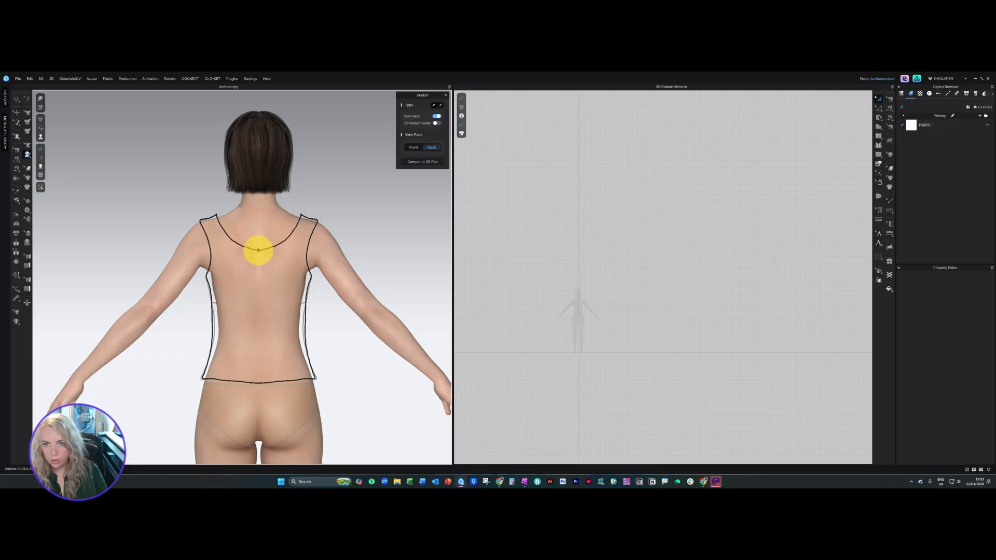
scroll(306, 197, "down", 3)
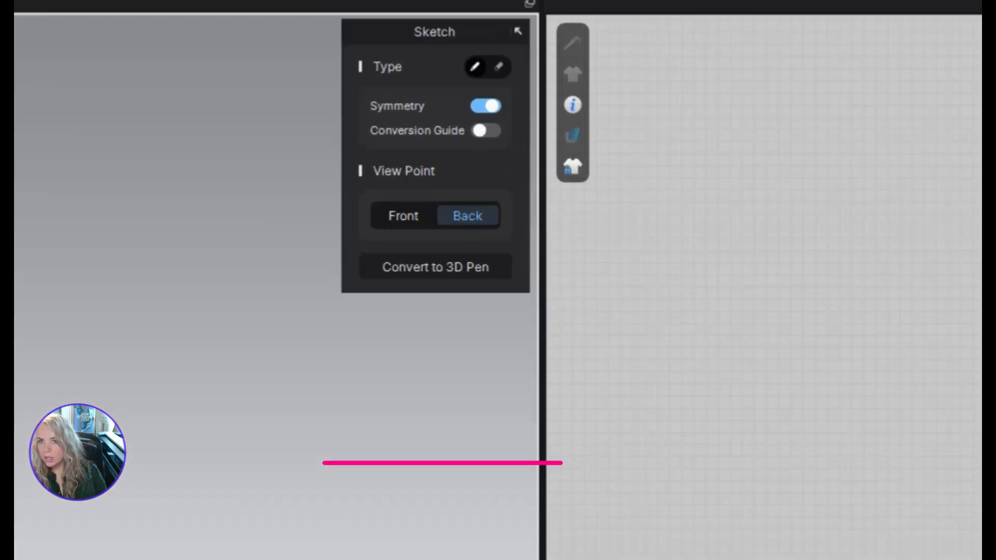
left_click(473, 270)
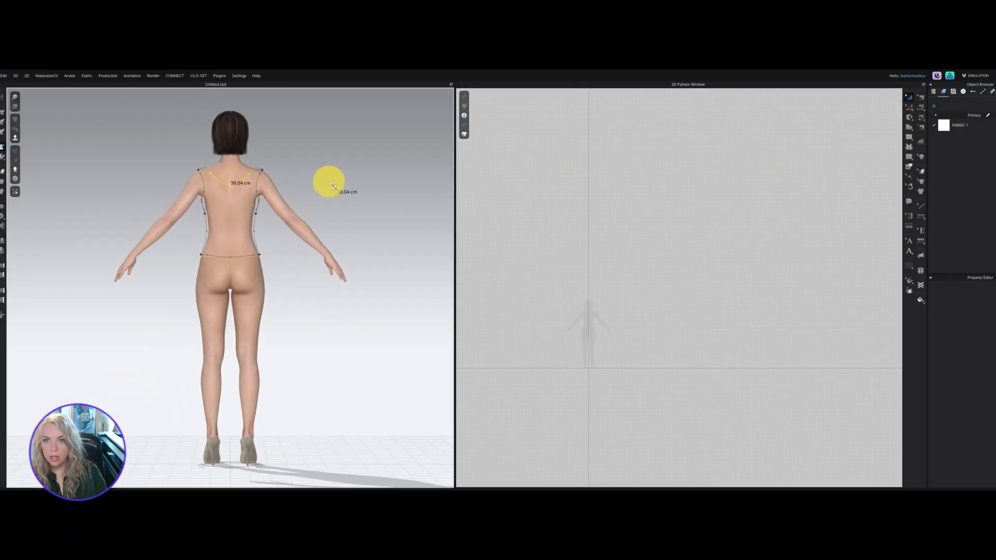
Examine the converted 3D Pen lines around the avatar from the front and both side views, especially the back neckline curve.
mouse_move(329, 178)
right_mouse_down()
mouse_move(265, 176)
mouse_move(278, 209)
mouse_move(308, 205)
mouse_move(251, 202)
mouse_move(259, 201)
right_mouse_up()
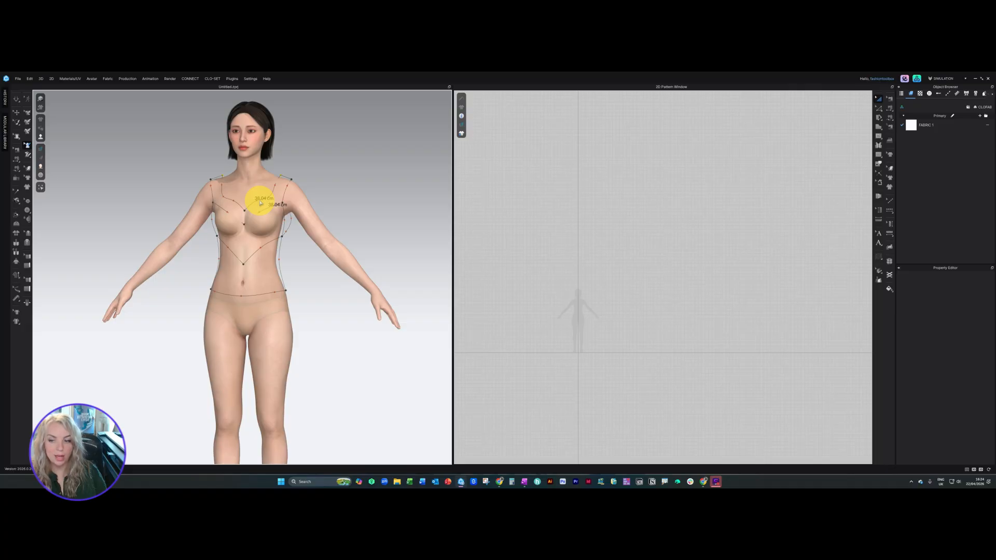
right_click_drag(260, 203, 329, 213)
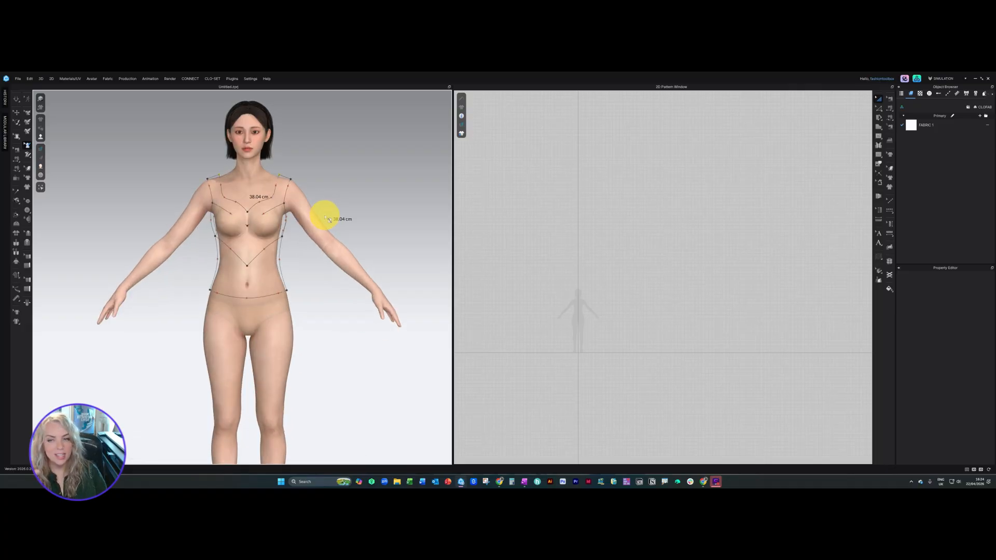
right_click_drag(329, 219, 272, 222)
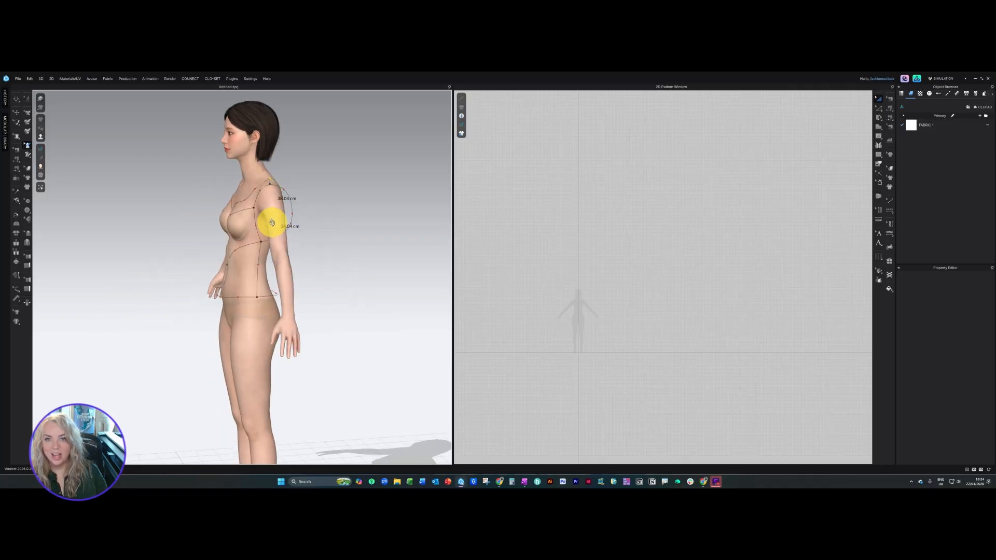
key("4")
middle_click_drag(267, 200, 271, 269)
scroll(271, 269, "up", 5)
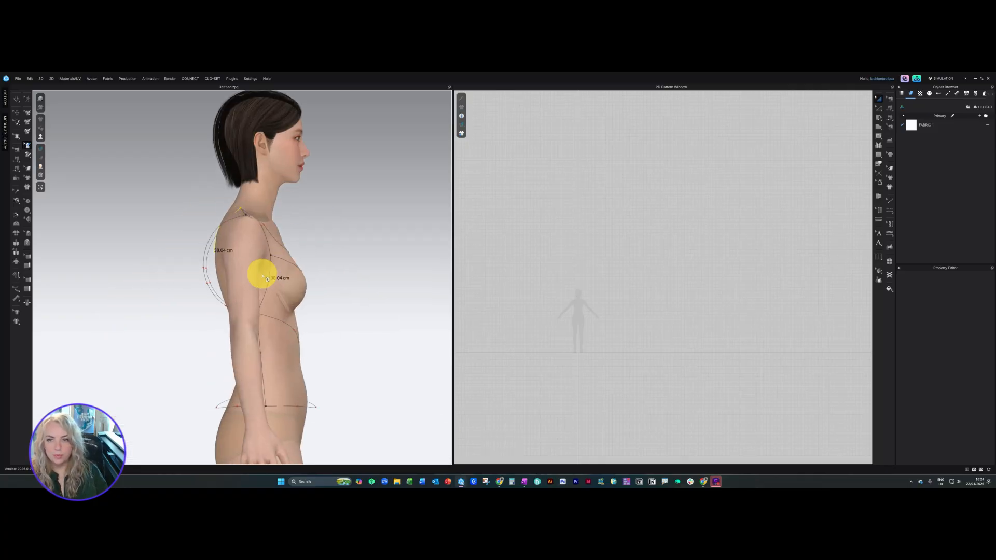
left_click_drag(222, 225, 208, 269)
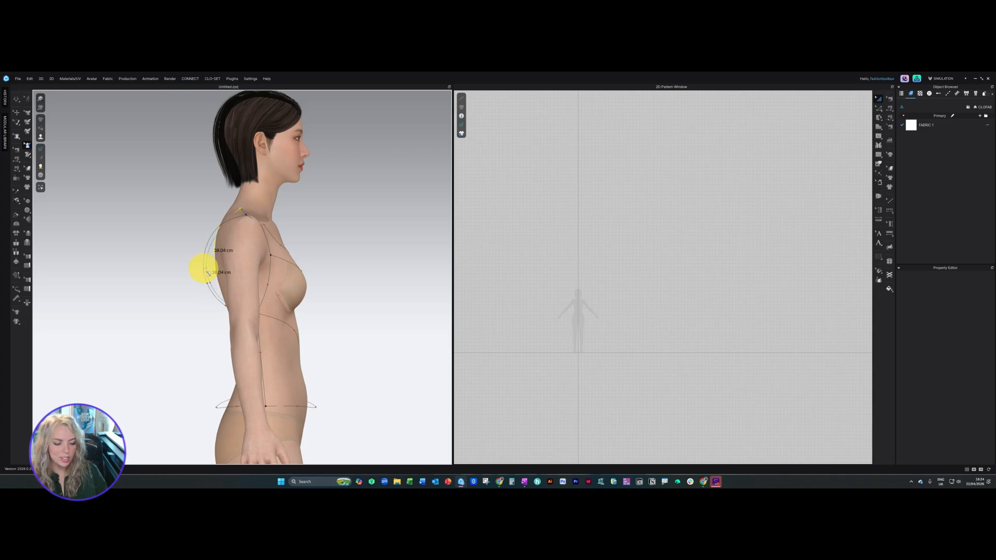
key("KP_4")
key("KP_6")
scroll(234, 291, "up", 5)
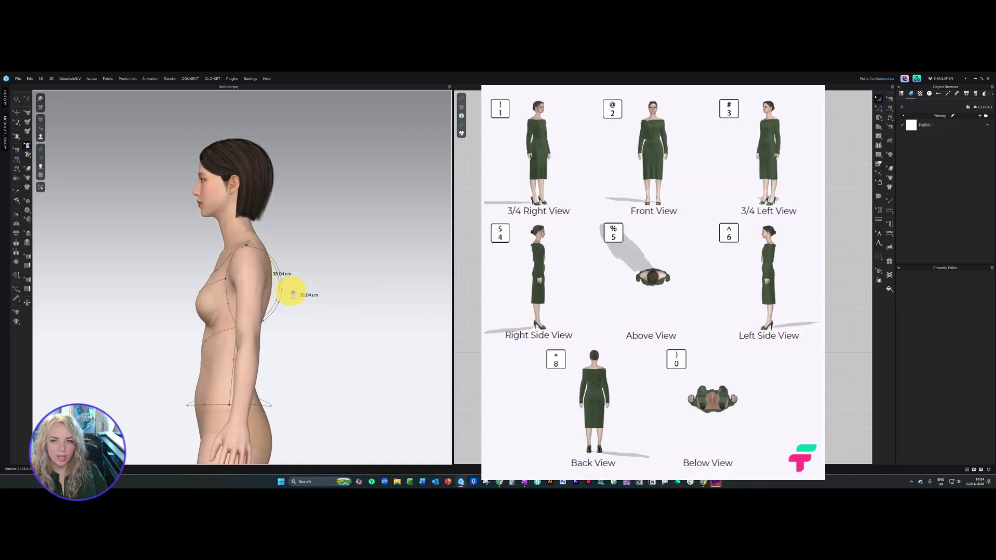
scroll(294, 296, "up", 2)
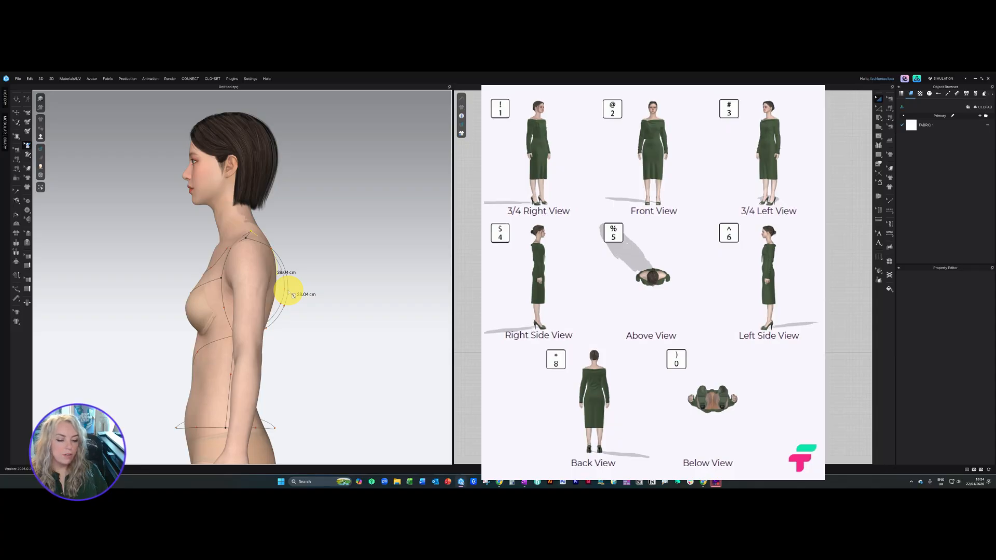
Move the curve point of the bulging back armhole line in against the shoulder blade from the side view.
key("2")
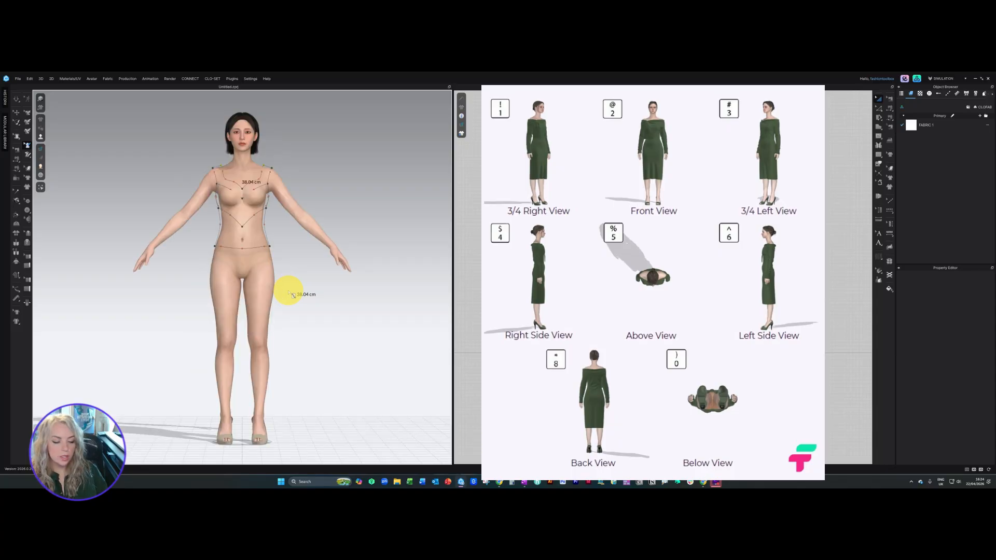
key("4")
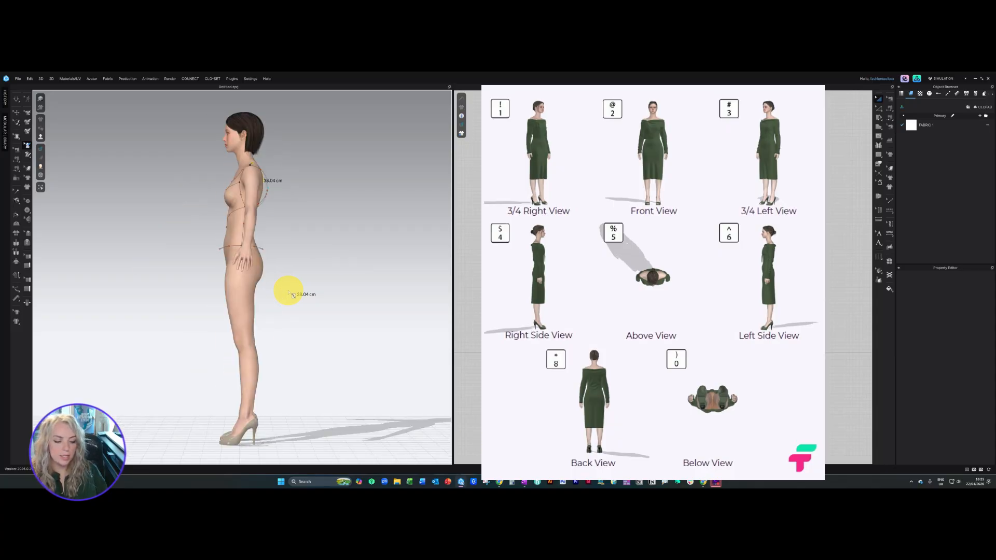
key("8")
key("6")
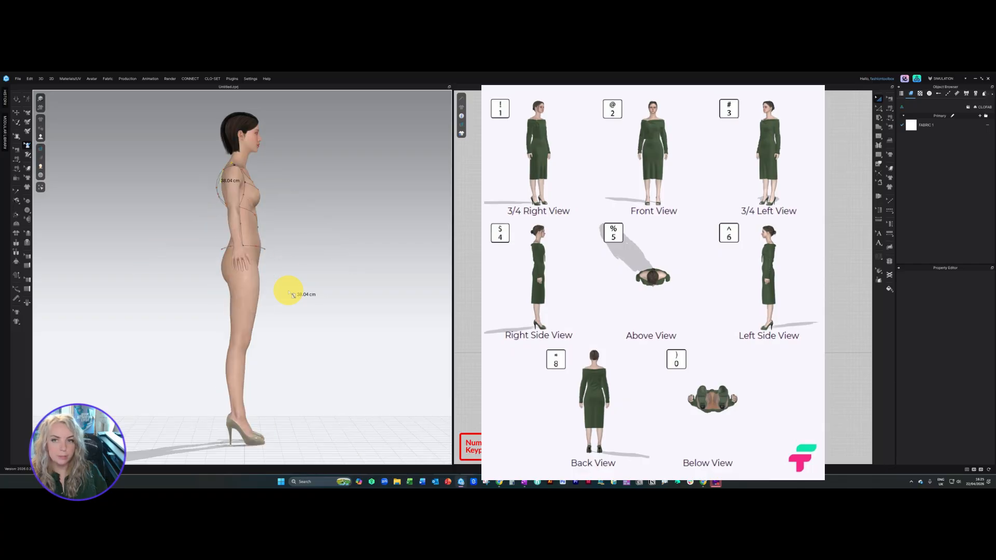
scroll(285, 289, "up", 10)
scroll(207, 278, "up", 3)
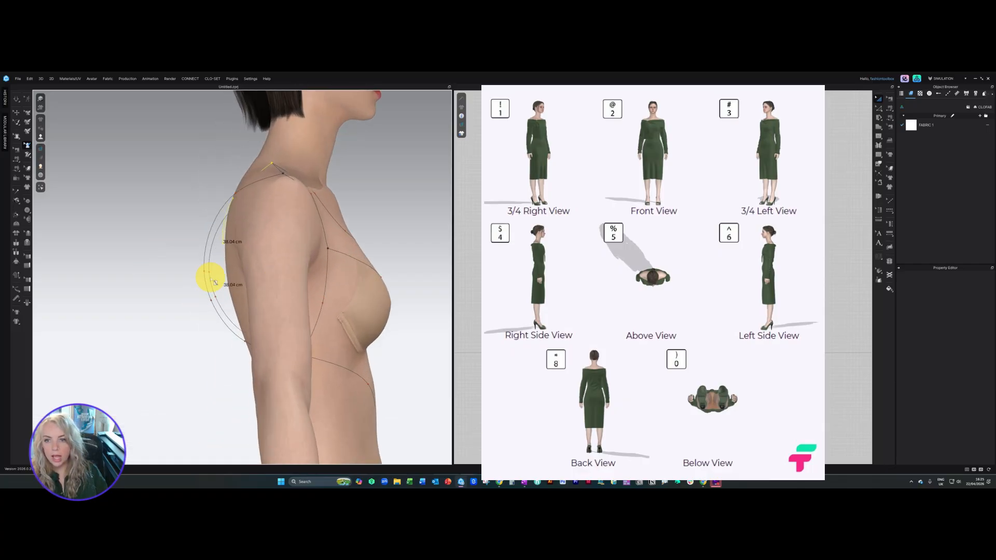
left_click_drag(204, 273, 229, 294)
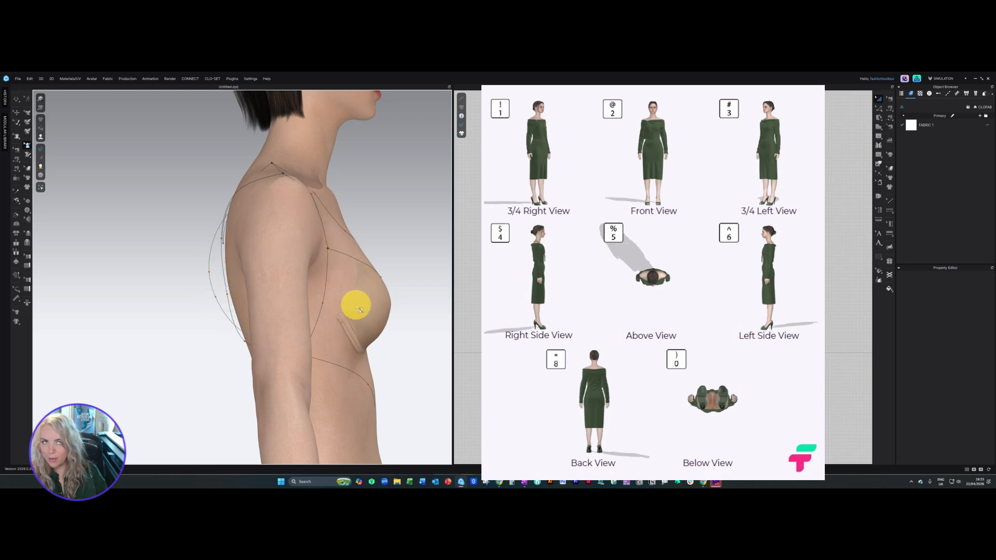
right_click_drag(289, 336, 304, 334)
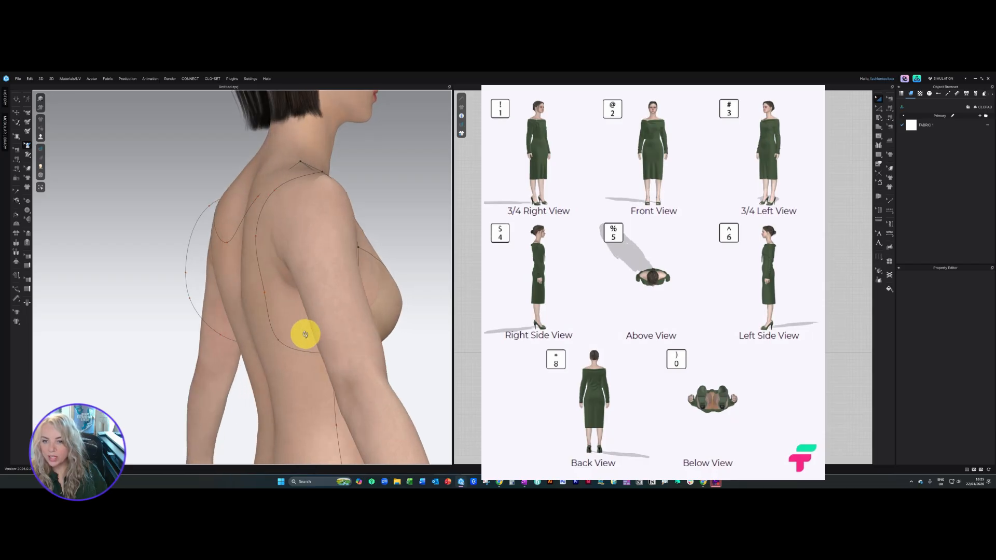
left_click_drag(278, 340, 295, 329)
scroll(299, 329, "down", 2)
right_click_drag(346, 332, 319, 332)
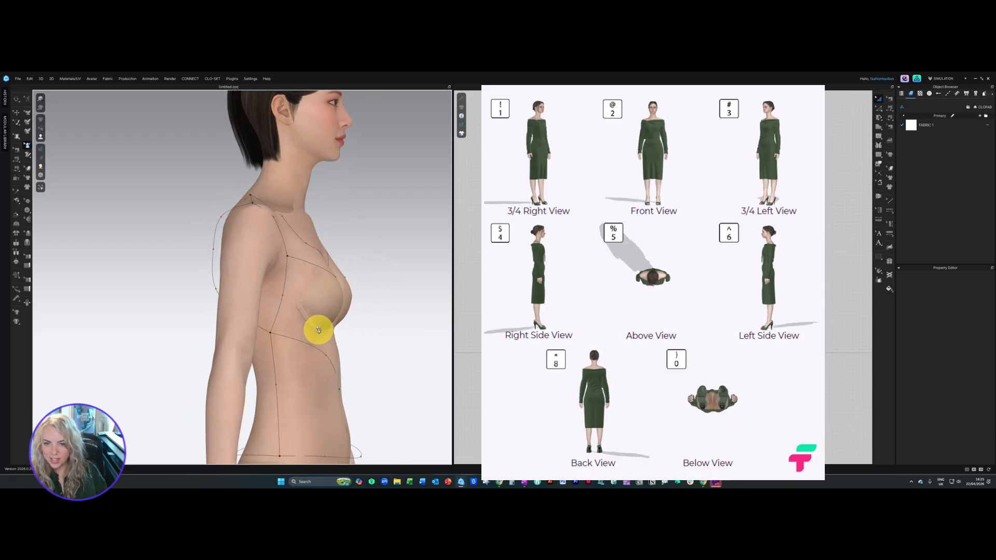
Move the upper curve points of the back armhole lines closer to the upper back from the side view.
key("6")
middle_click_drag(279, 266, 272, 313)
key("4")
scroll(270, 266, "up", 6)
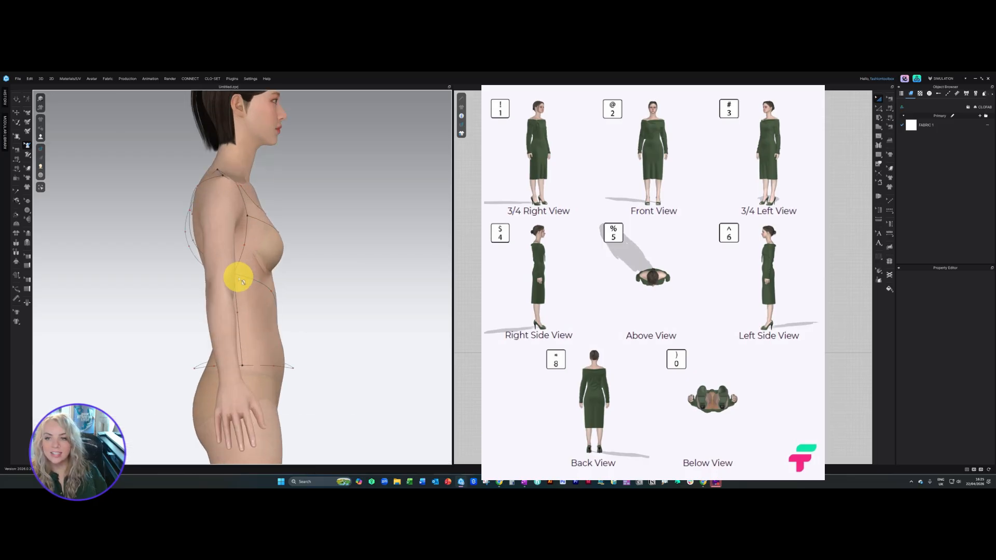
right_click_drag(230, 338, 229, 338)
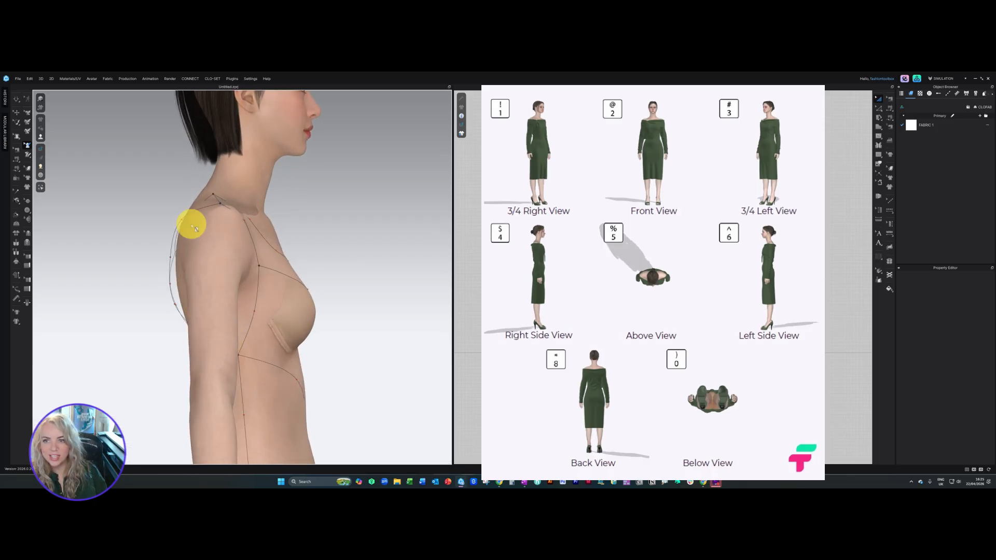
scroll(192, 233, "up", 1)
middle_click_drag(193, 240, 195, 254)
scroll(191, 240, "up", 1)
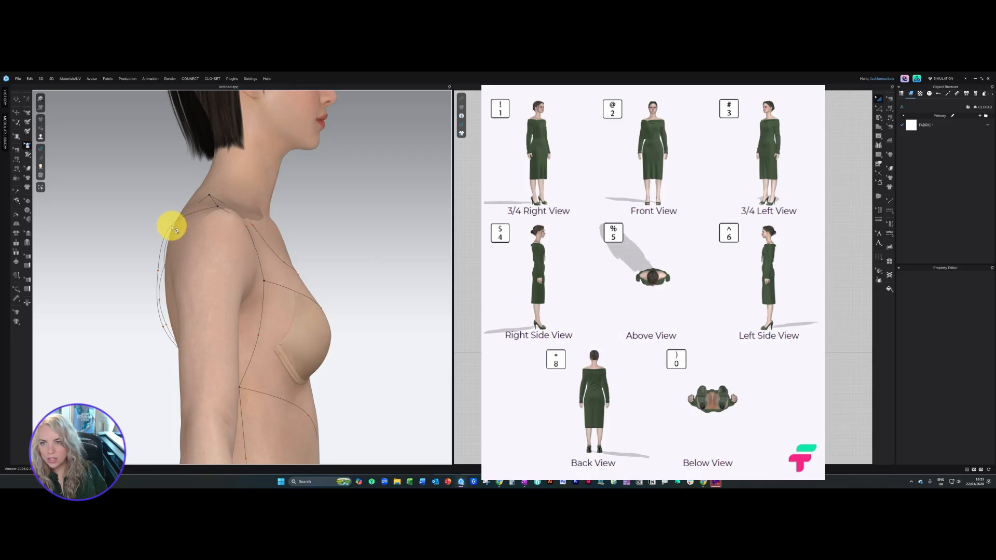
left_click(173, 228)
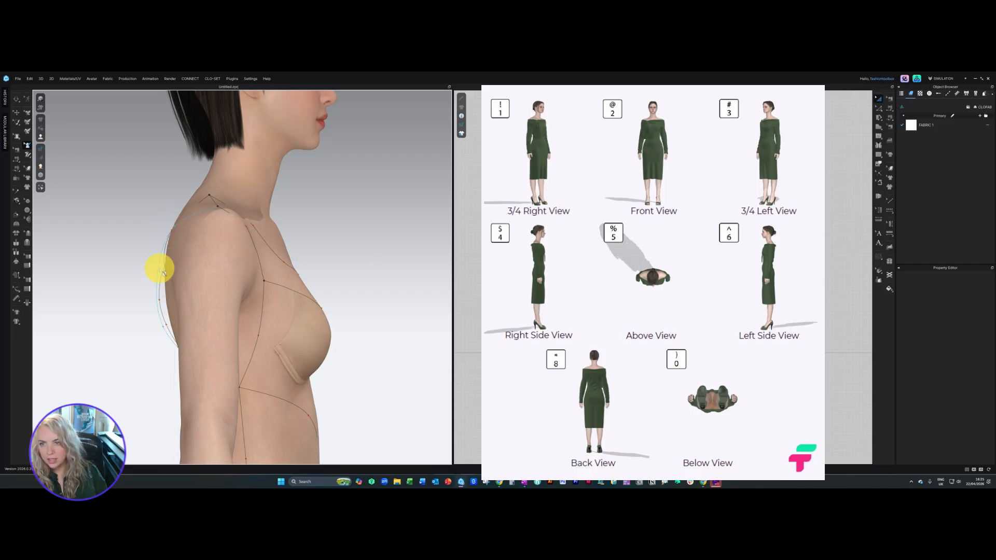
left_click_drag(160, 270, 160, 271)
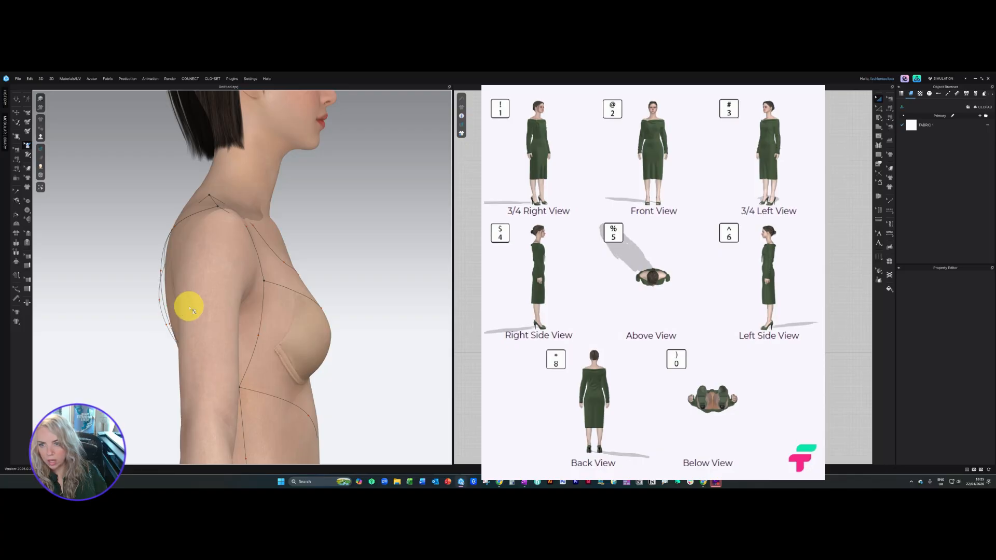
Reshape the front neckline and armhole lines near both shoulders so they run over the body surface up to the shoulder points.
right_click_drag(275, 275, 178, 243)
key("KP_2")
middle_click_drag(129, 189, 202, 349)
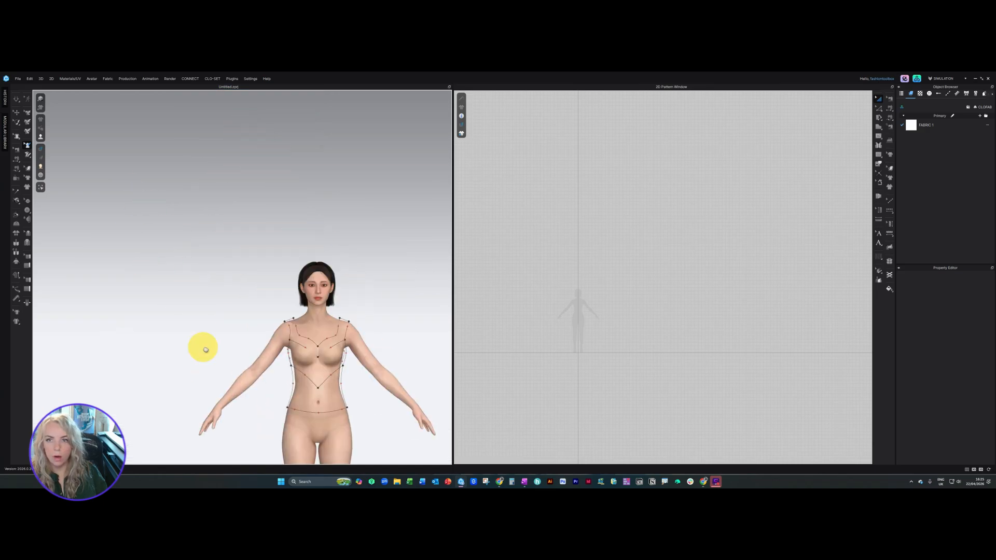
scroll(203, 349, "up", 3)
middle_click_drag(363, 358, 211, 299)
scroll(212, 300, "up", 4)
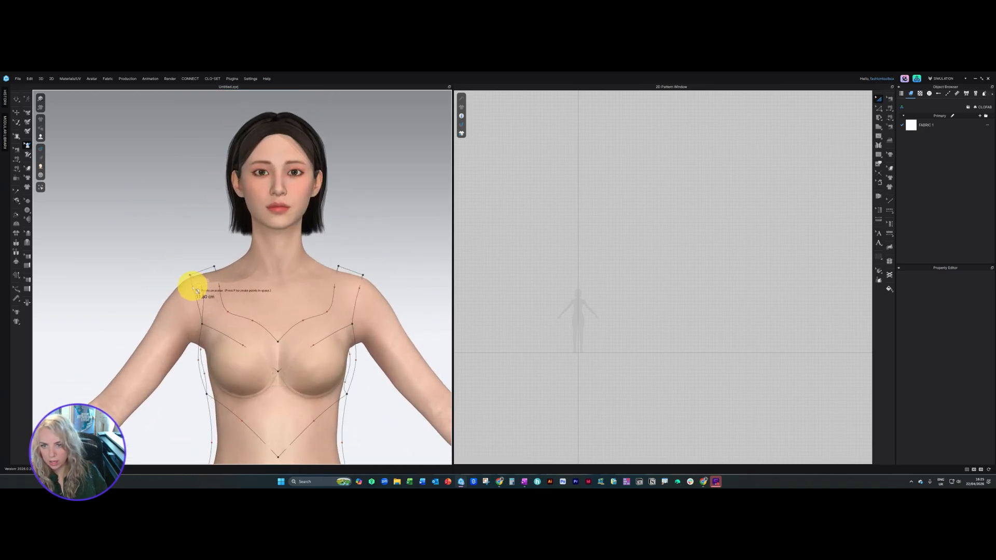
scroll(223, 289, "up", 2)
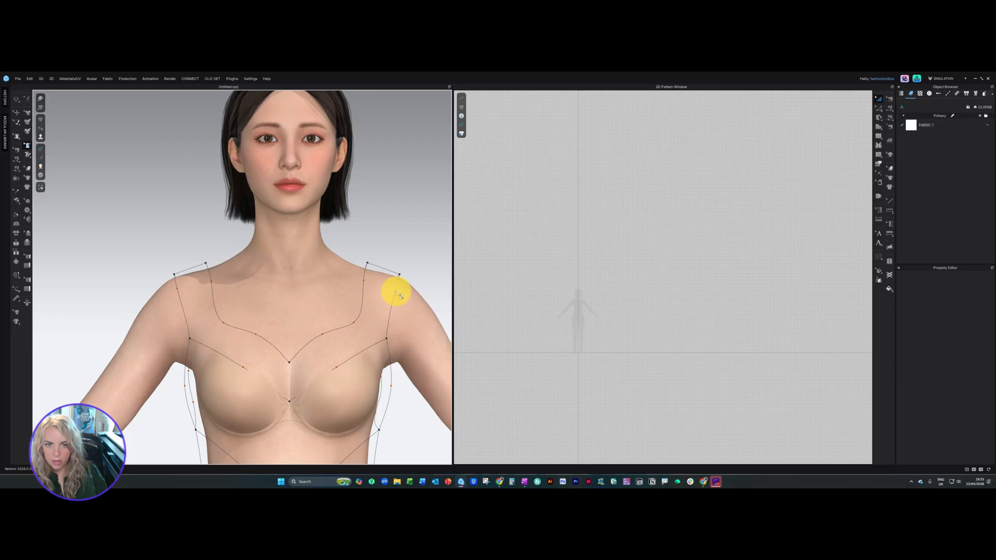
scroll(403, 272, "down", 3)
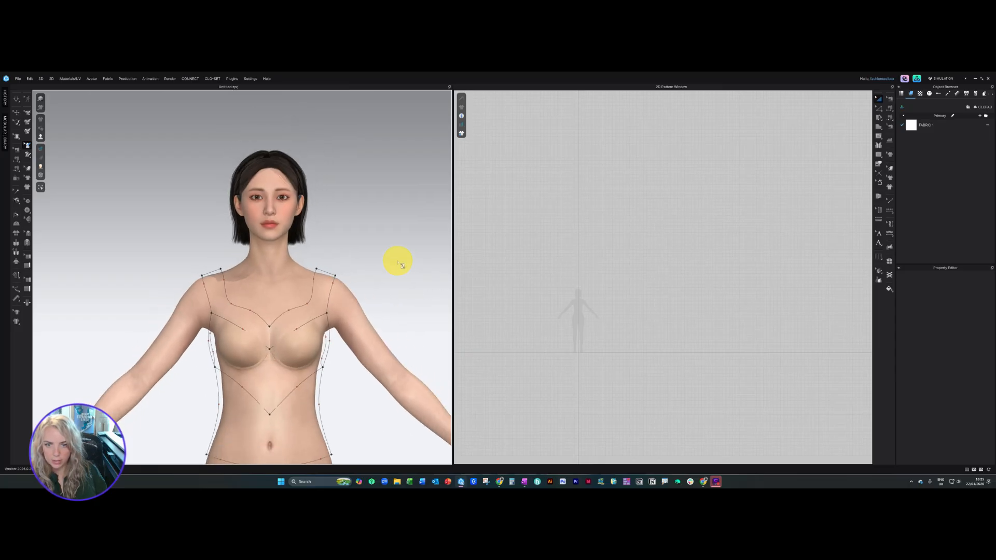
scroll(352, 209, "up", 5)
Adjust the existing curve points of the upper bust style line over both cups in the front view.
right_click_drag(292, 282, 342, 270)
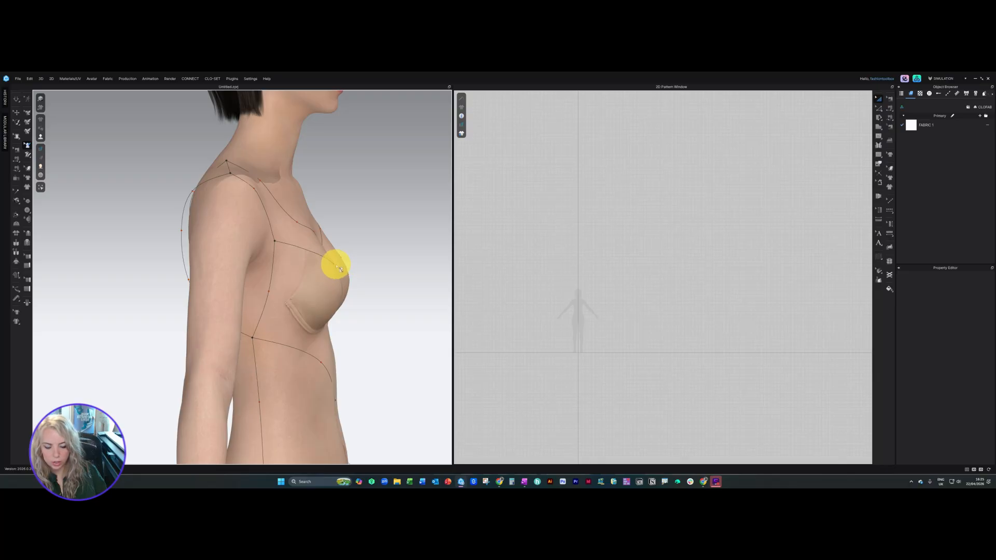
key("KP_4")
scroll(325, 318, "up", 5)
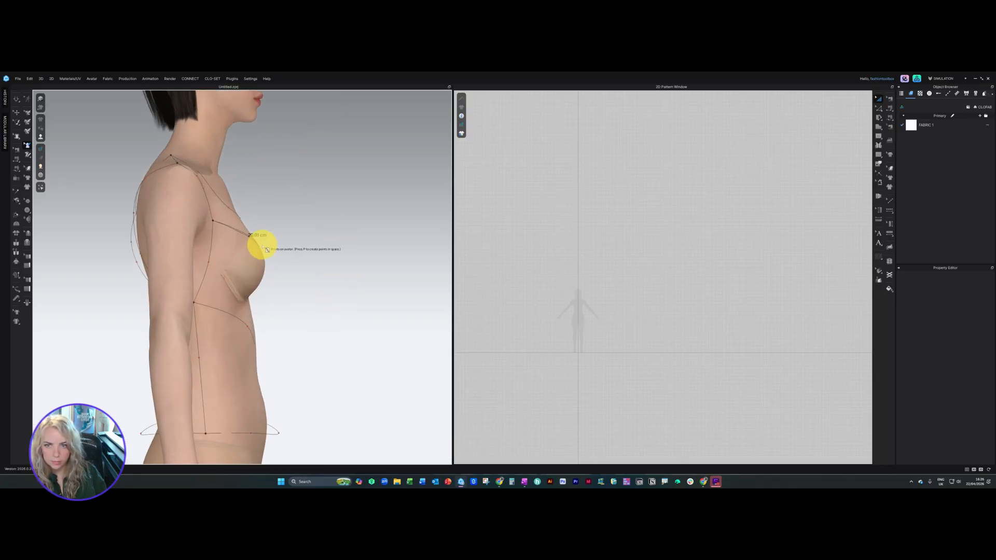
key("KP_2")
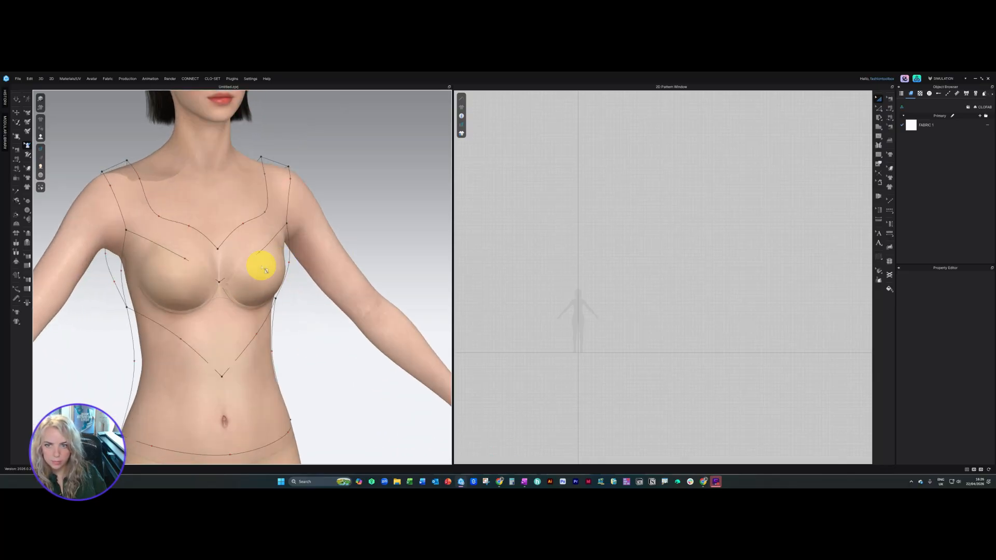
double_click(191, 259)
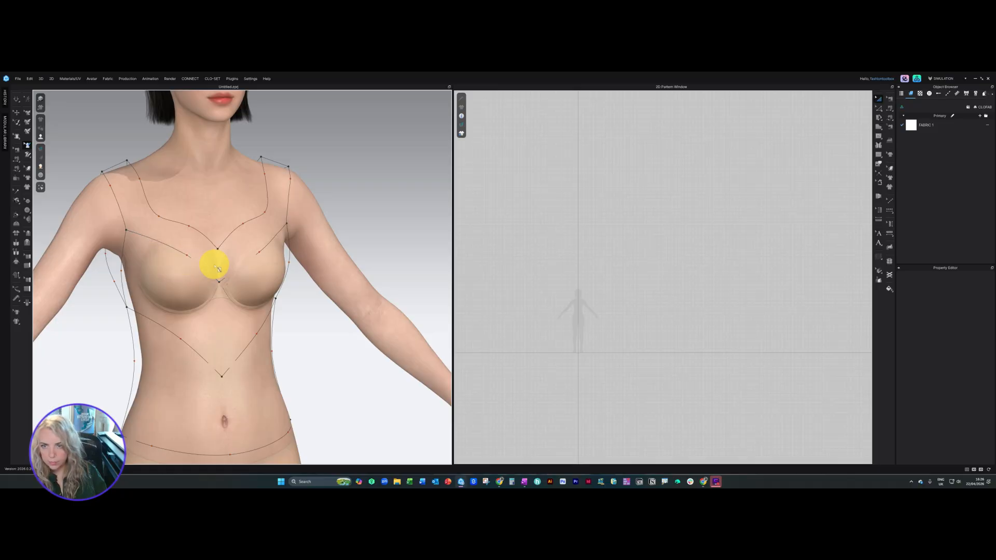
double_click(258, 253)
scroll(251, 260, "up", 5)
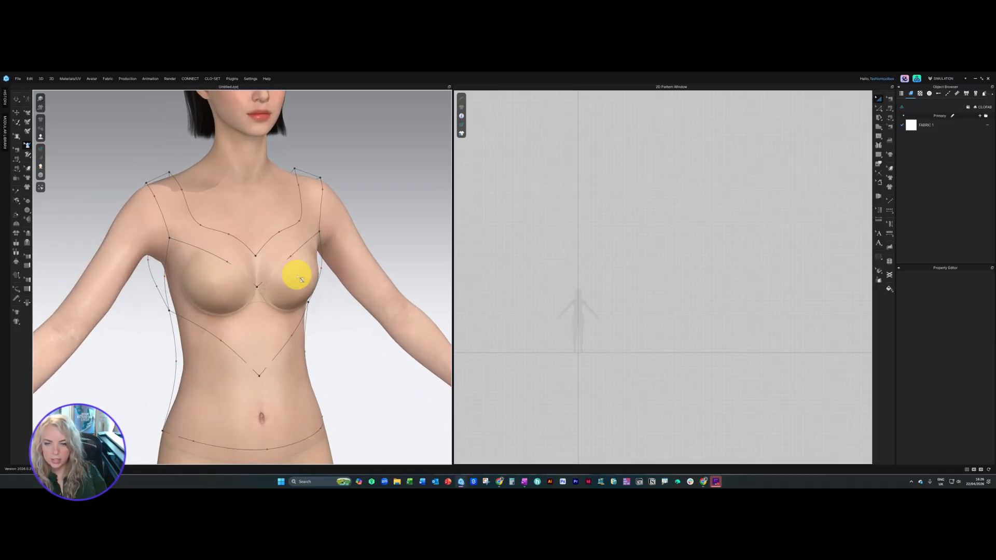
Add a curve point near the centre front on both halves of the upper bust style line and shape them over the bust.
scroll(243, 282, "up", 2)
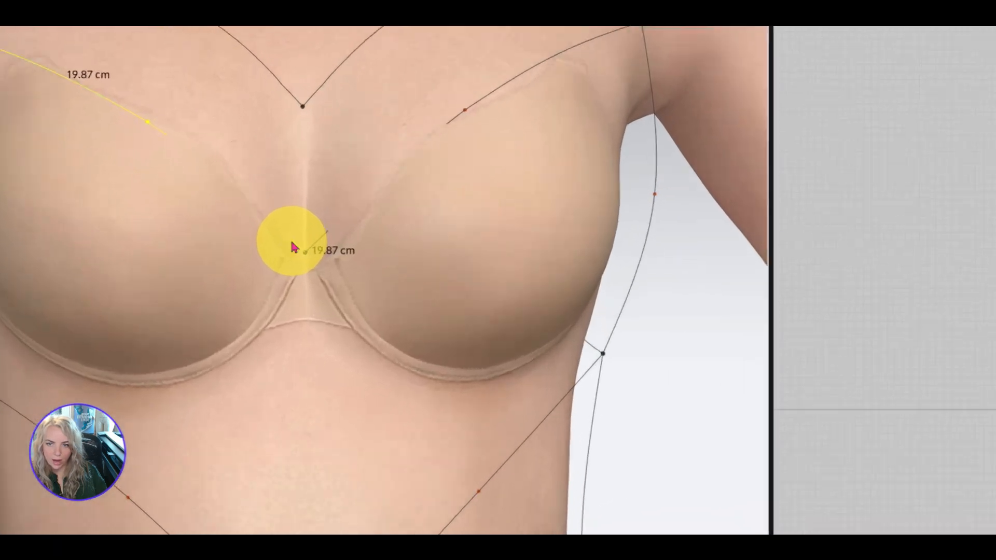
right_click(248, 278)
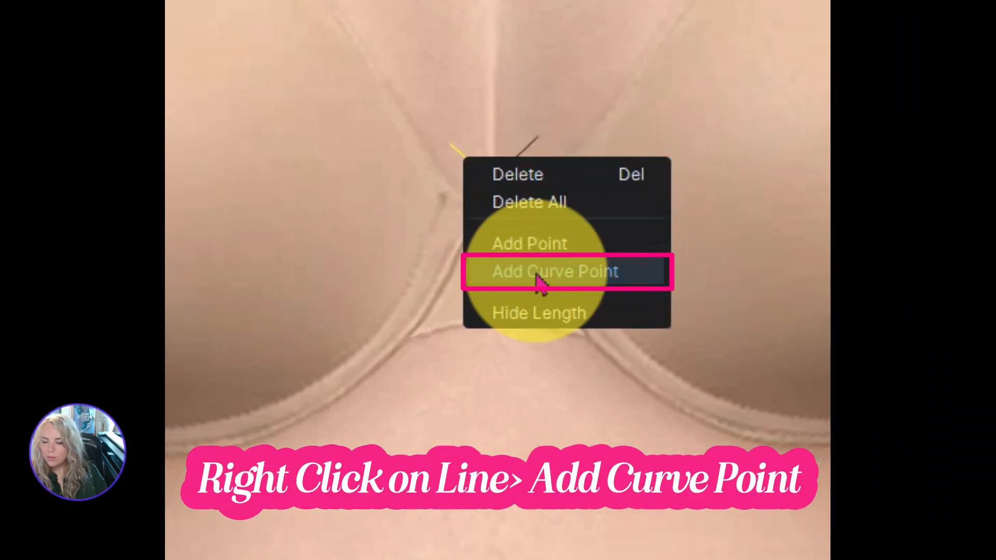
left_click(482, 271)
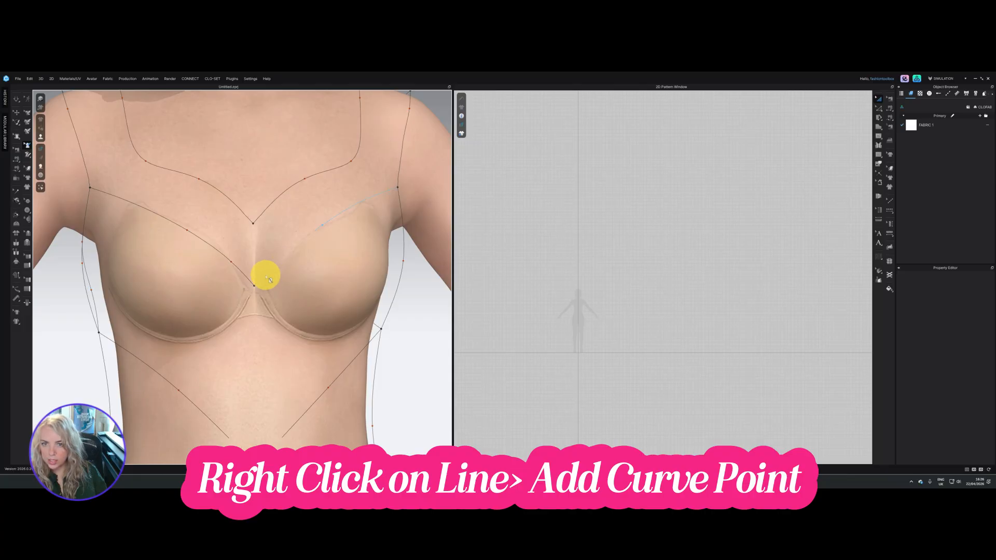
right_click(264, 278)
left_click(285, 298)
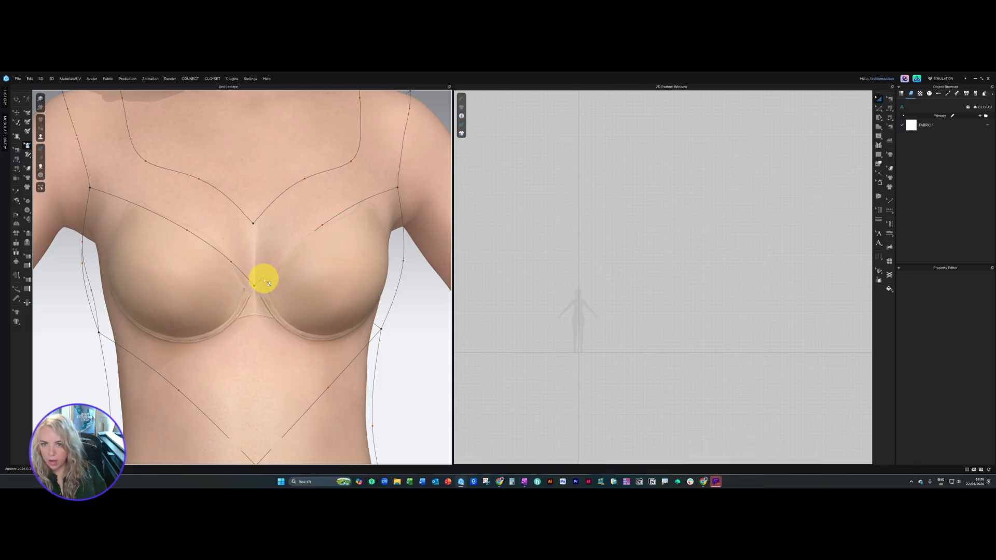
left_click(280, 261)
scroll(357, 262, "down", 5)
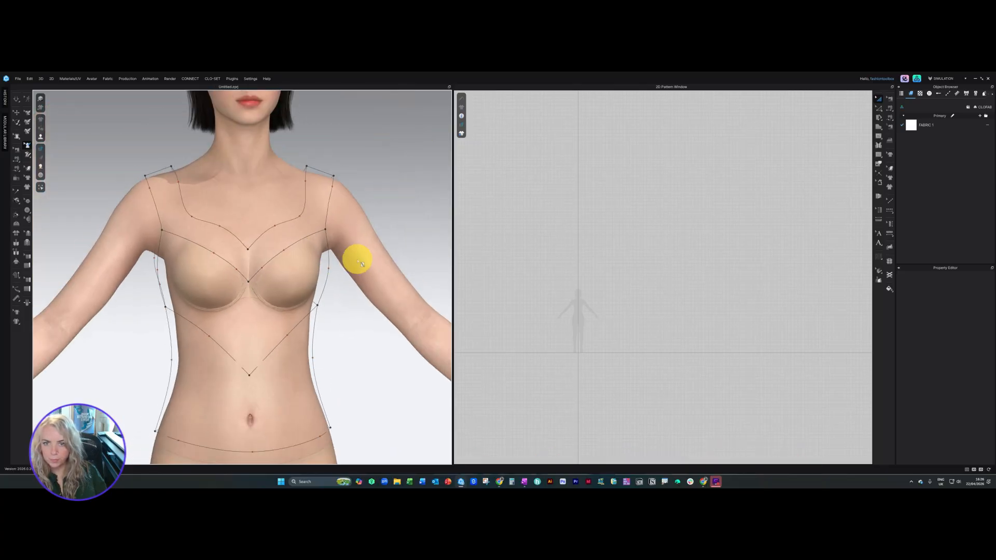
Move the two underarm curve points of the avatar's right armhole closer to the body in the front view.
middle_click_drag(359, 260, 362, 223)
mouse_move(358, 267)
right_mouse_down()
mouse_move(378, 270)
mouse_move(357, 271)
right_mouse_up()
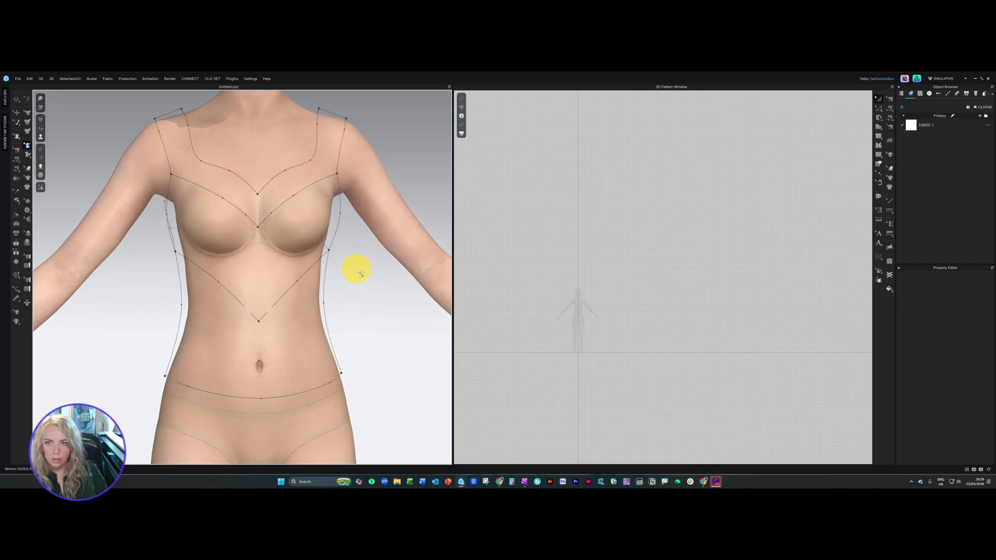
key("KP_2")
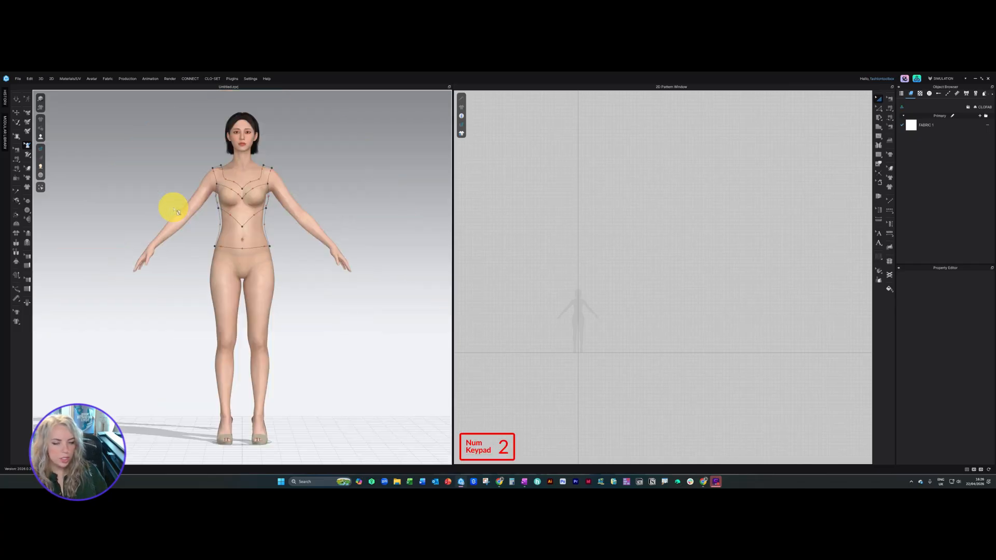
scroll(200, 256, "up", 8)
scroll(225, 269, "up", 2)
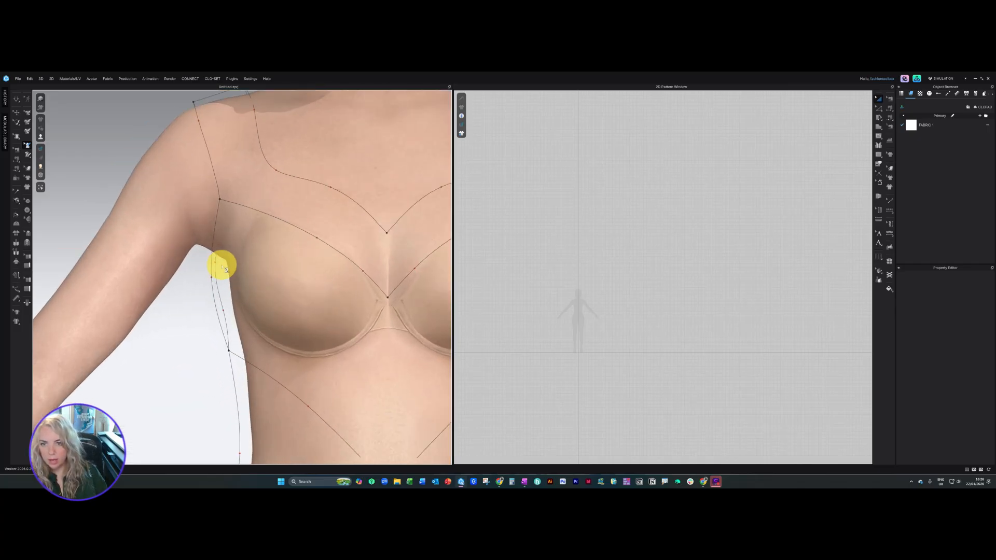
left_click_drag(221, 268, 225, 267)
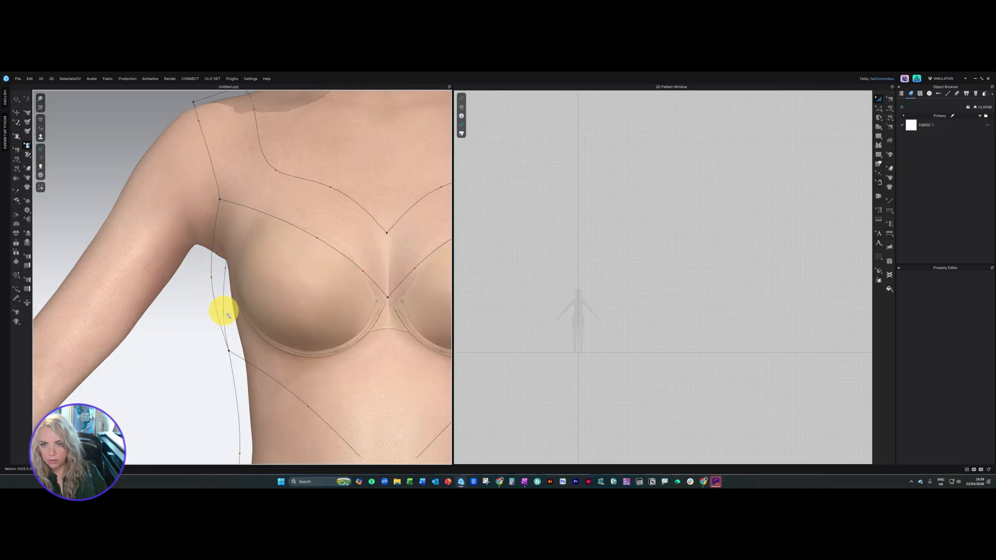
left_click_drag(228, 311, 229, 311)
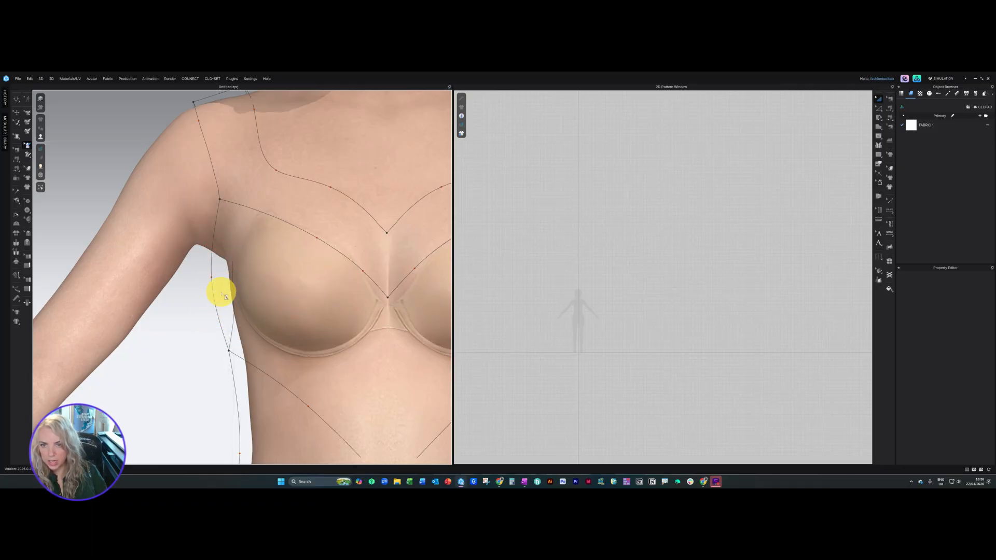
Undo the last curve point change and move the underarm point of the avatar's right armhole closer to the body.
right_click_drag(224, 294, 293, 286)
key("ctrl+z")
scroll(248, 293, "up", 2)
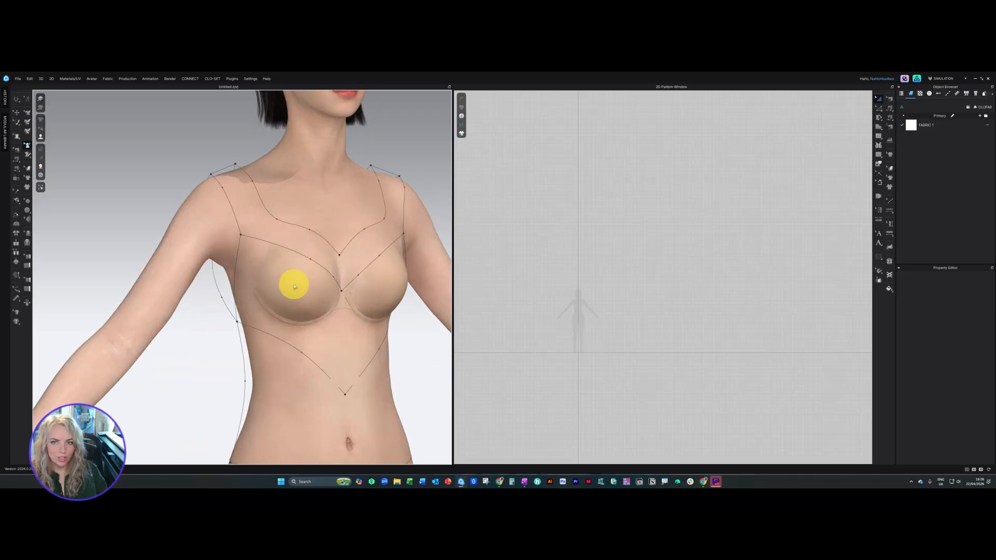
scroll(290, 233, "down", 5)
scroll(218, 280, "up", 8)
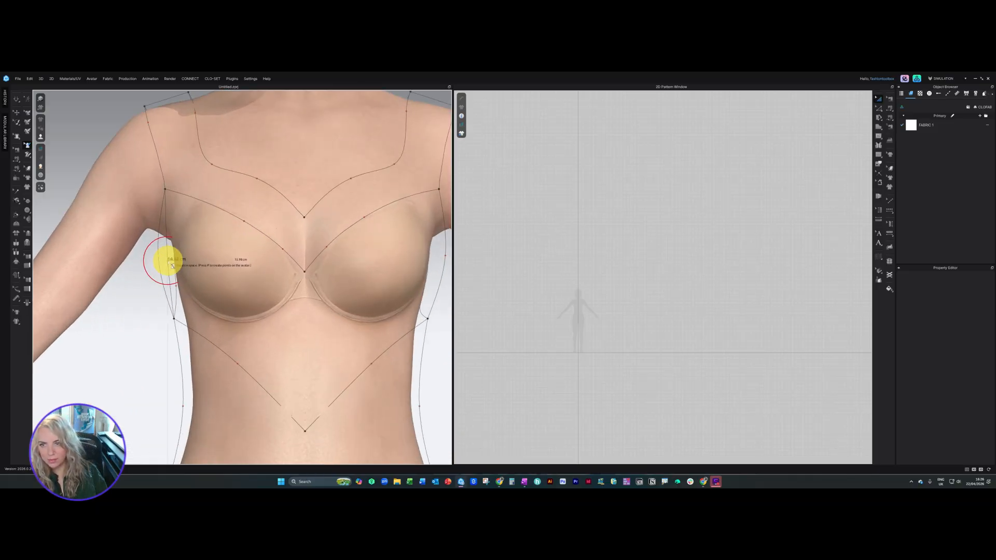
left_click_drag(171, 261, 170, 262)
scroll(171, 262, "down", 4)
scroll(195, 207, "down", 1)
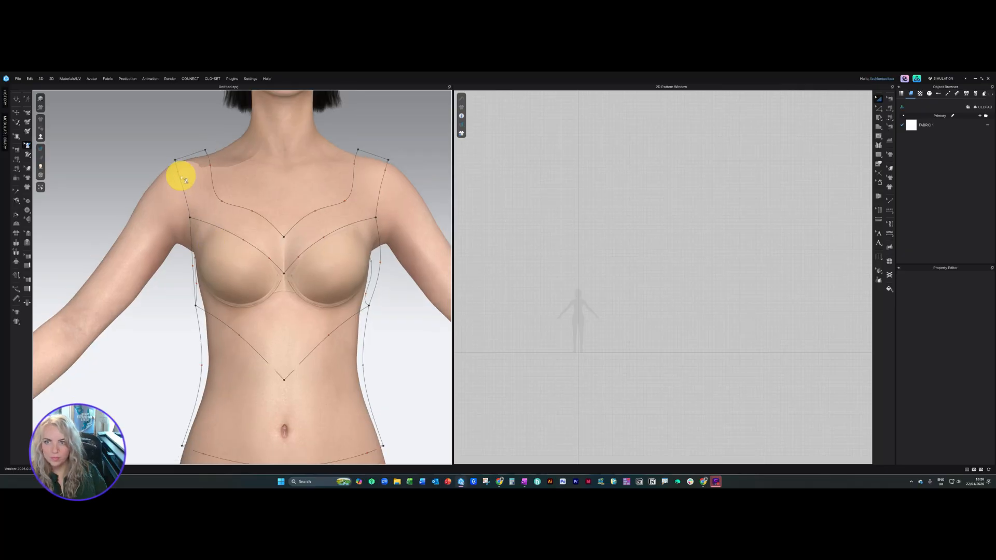
scroll(331, 231, "down", 1)
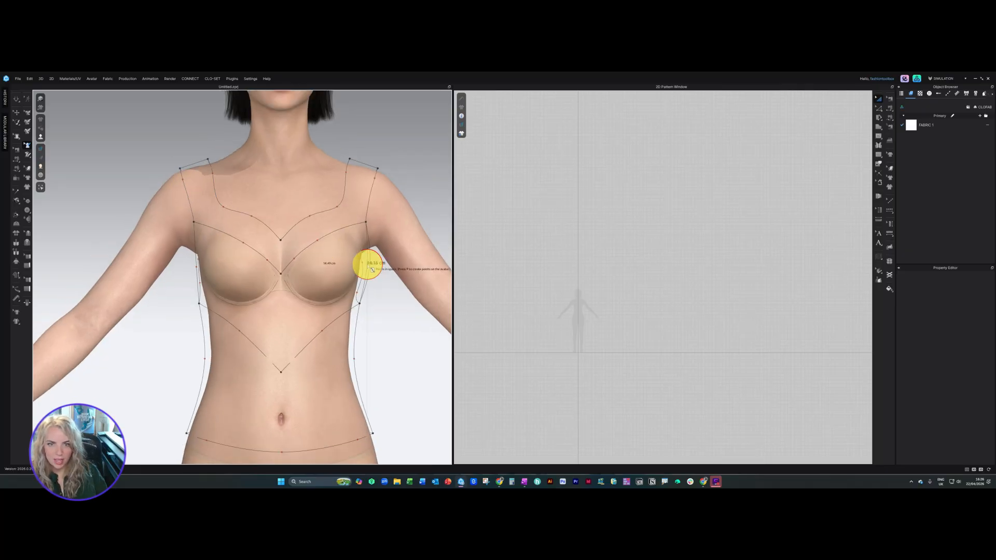
Pull the back armhole curve points in towards the avatar's back in the side view, so the curve follows the body.
key("KP_2")
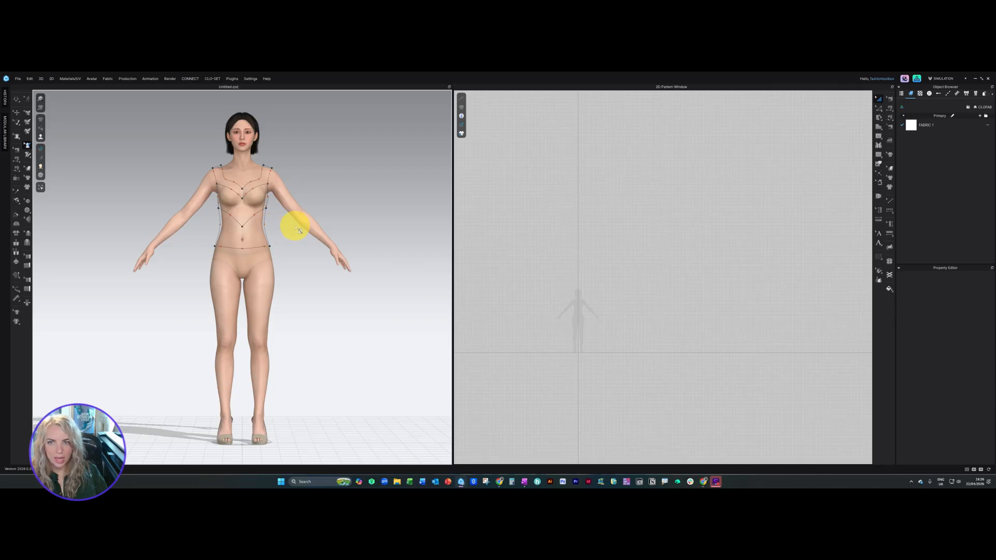
key("KP_6")
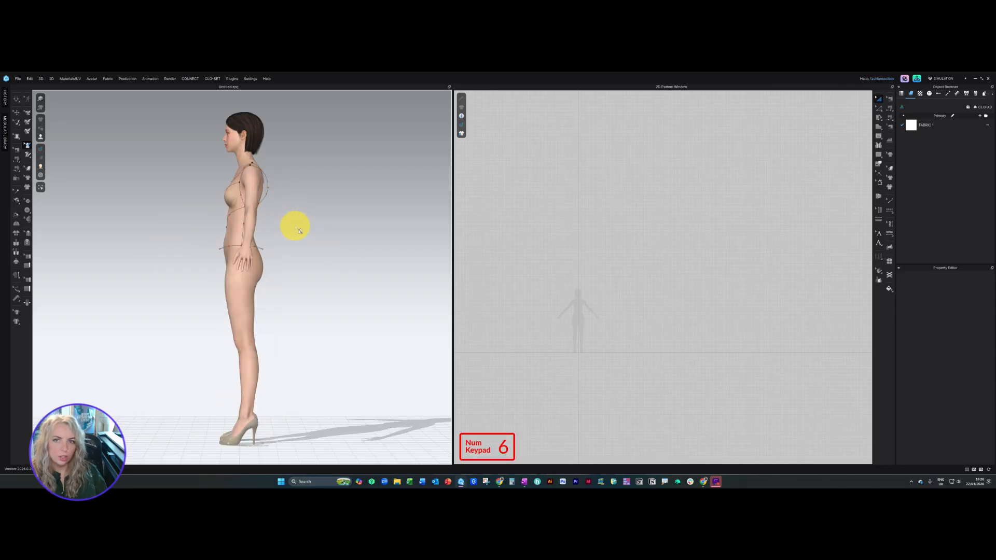
scroll(291, 222, "up", 10)
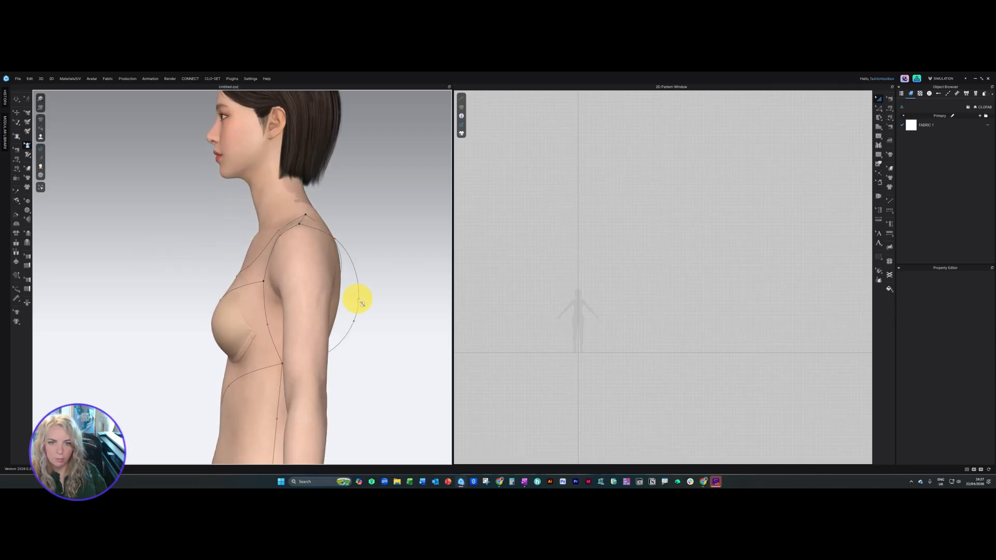
double_click(341, 296)
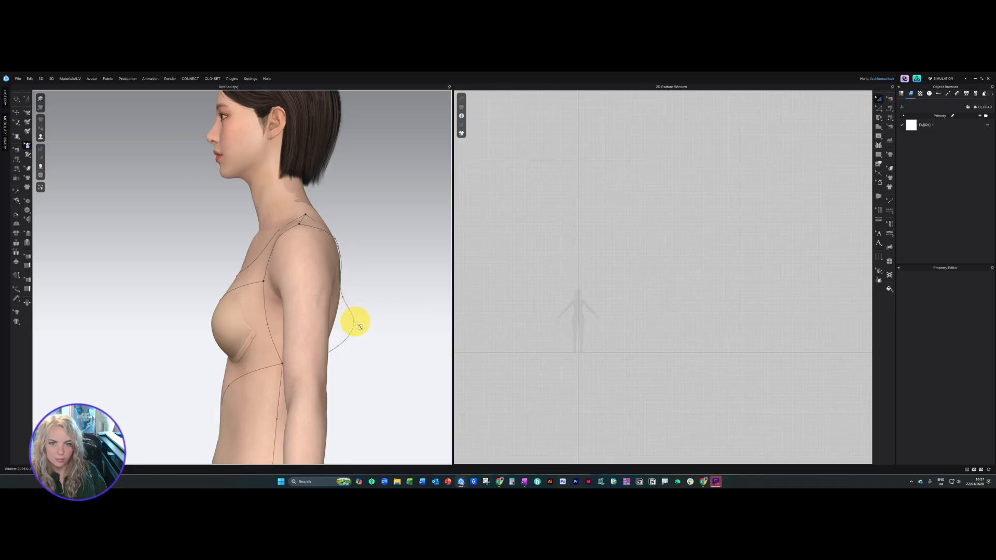
left_click_drag(338, 322, 335, 322)
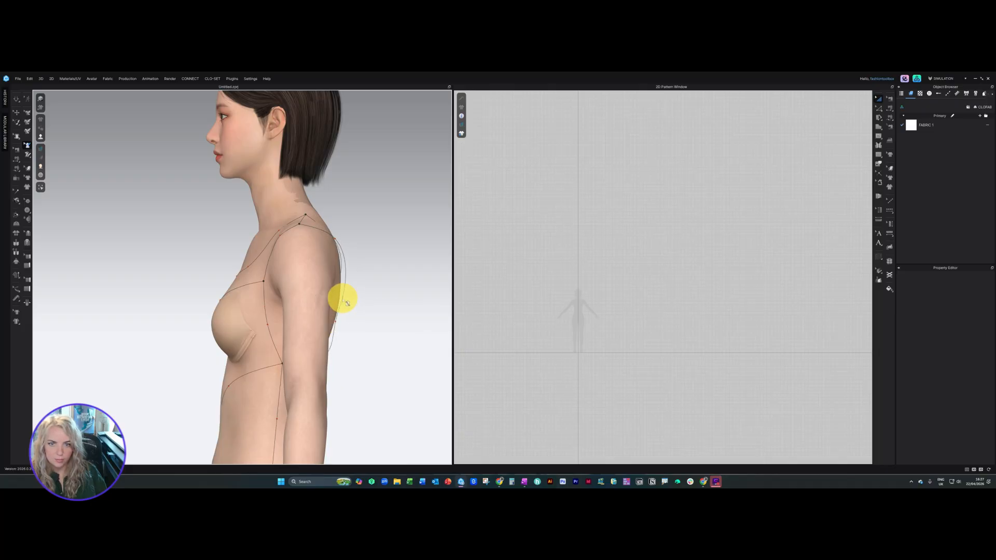
left_click(334, 243)
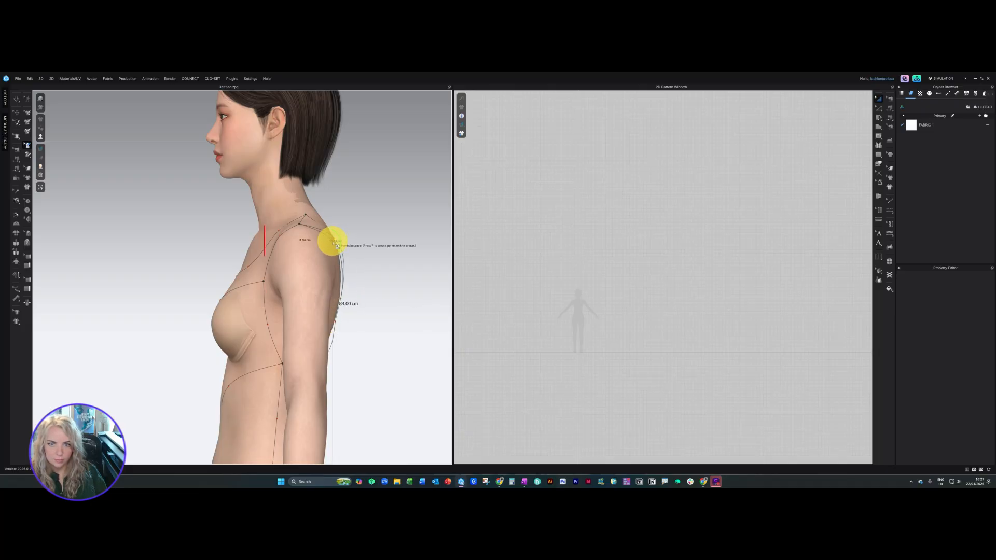
right_click_drag(356, 260, 318, 278)
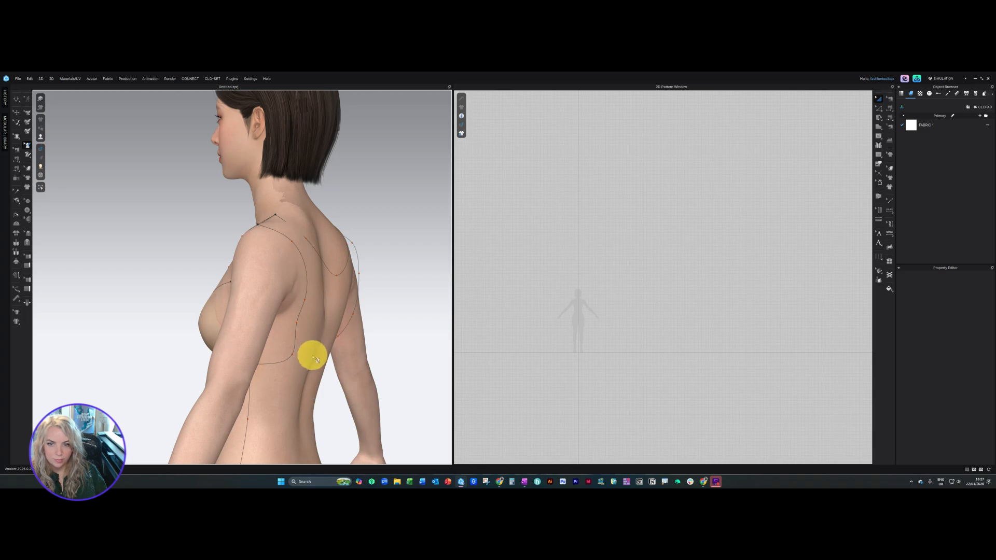
right_click_drag(296, 345, 400, 345)
Reshape the back armhole line on the avatar's left side by raising its underarm curve point inward onto the back.
key("6")
scroll(291, 298, "up", 5)
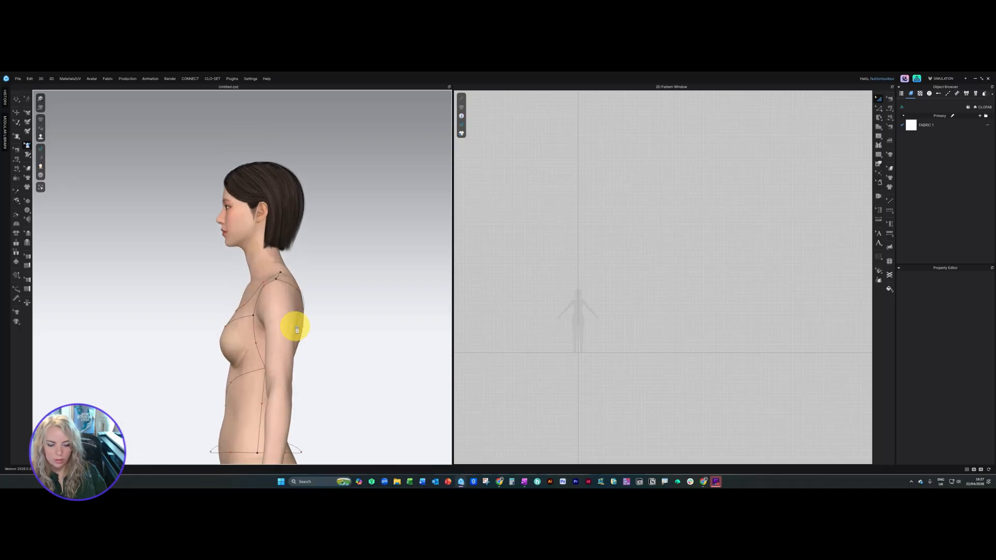
key("8")
scroll(251, 285, "up", 5)
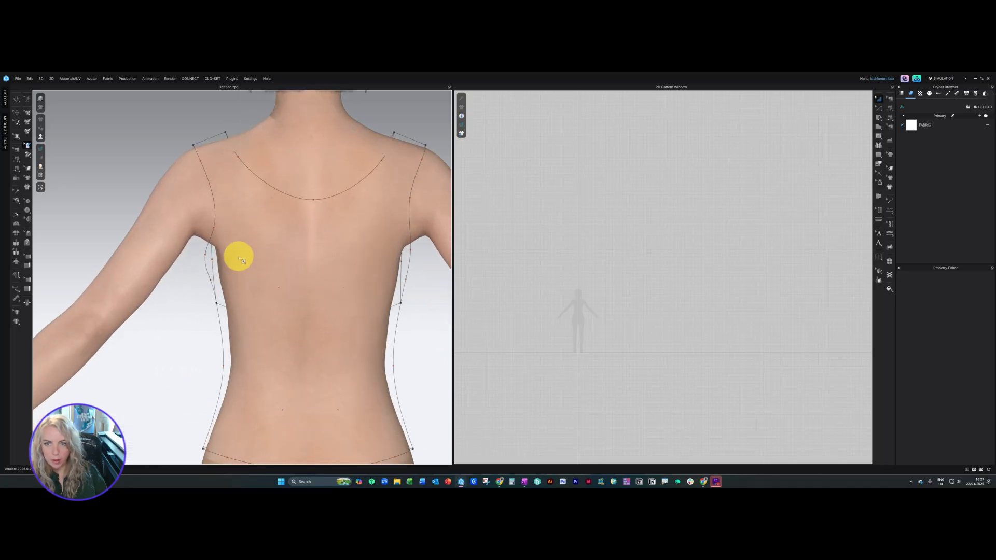
left_click_drag(205, 257, 217, 220)
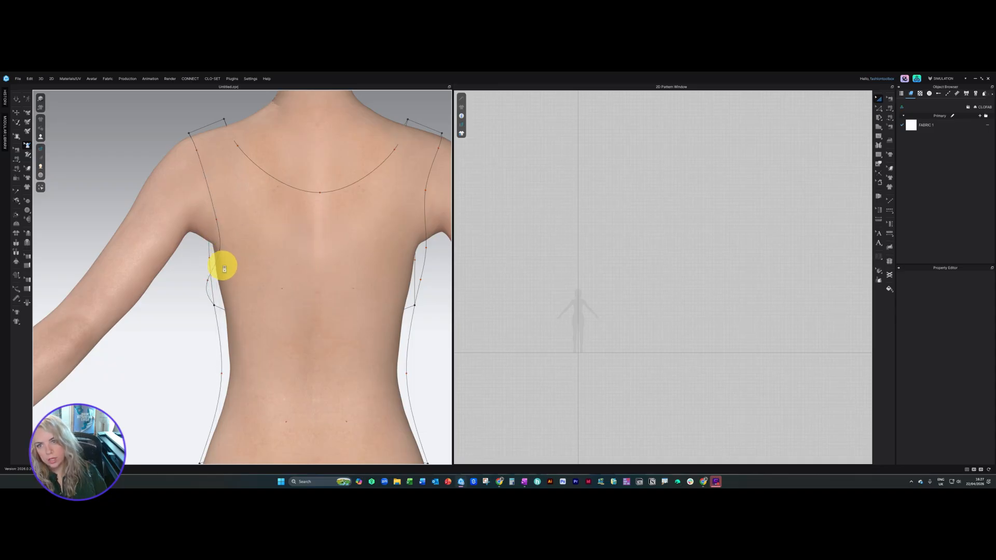
scroll(224, 268, "down", 3)
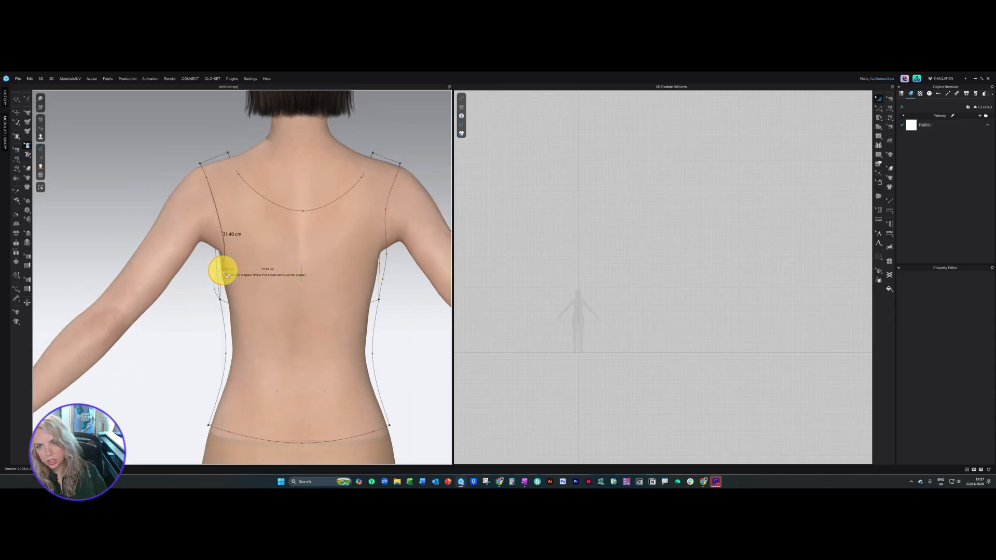
right_click_drag(228, 278, 346, 281)
scroll(355, 281, "down", 3)
scroll(371, 288, "up", 5)
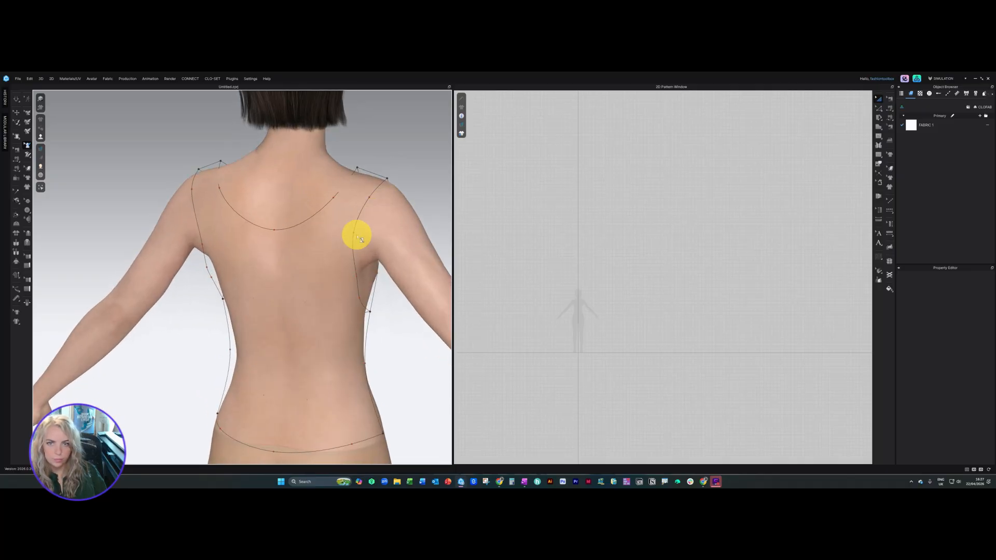
Move the back neckline curve points near both shoulders outward so the line runs over the body to the shoulder points.
key("8")
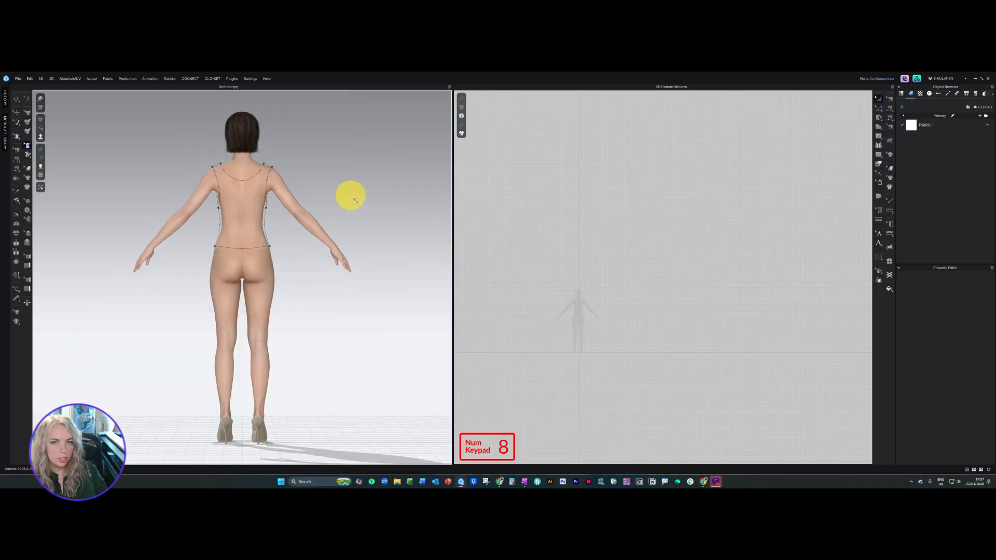
scroll(265, 336, "up", 3)
scroll(266, 336, "up", 4)
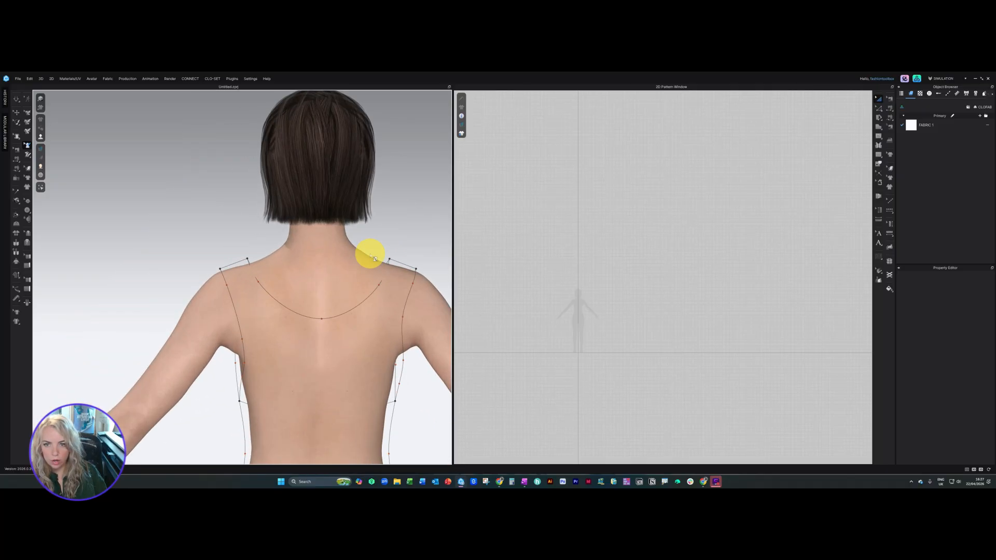
double_click(402, 280)
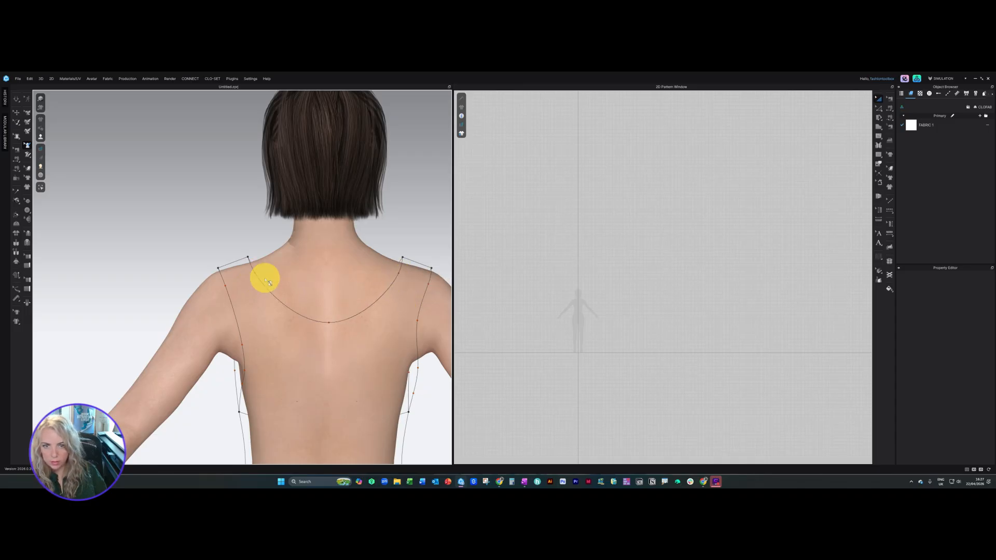
Inspect the bodice style lines around the avatar in the back, top, side, three-quarter and front views.
key("KP_8")
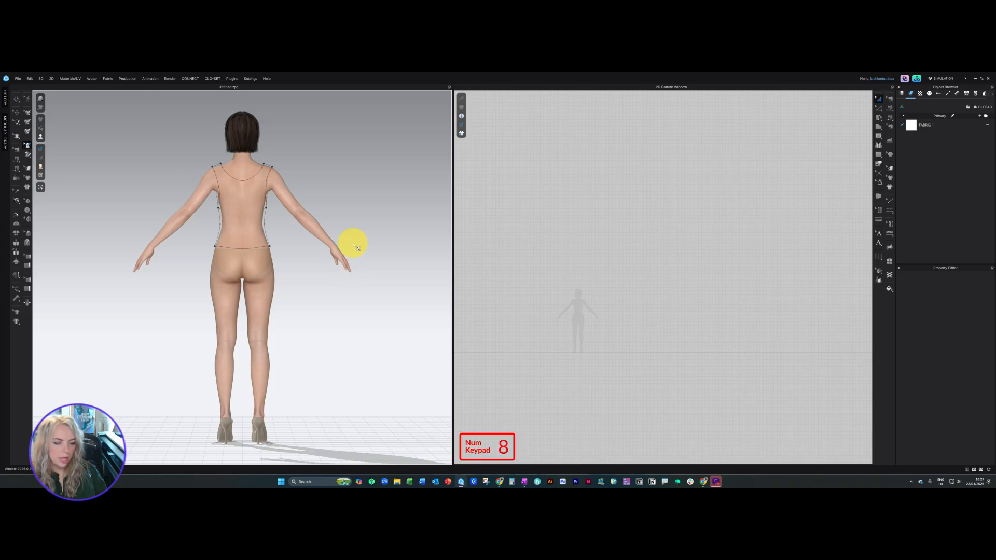
key("KP_5")
key("KP_7")
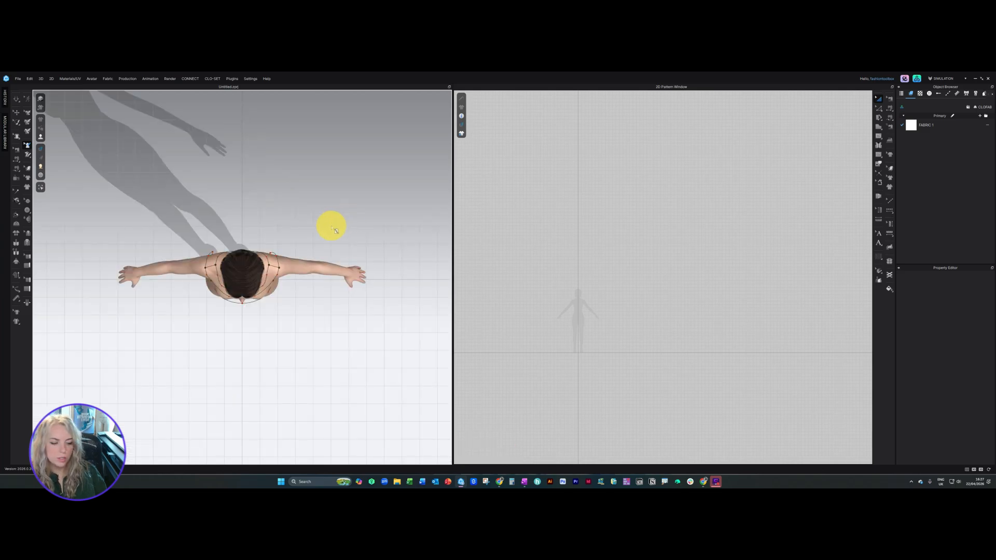
key("KP_4")
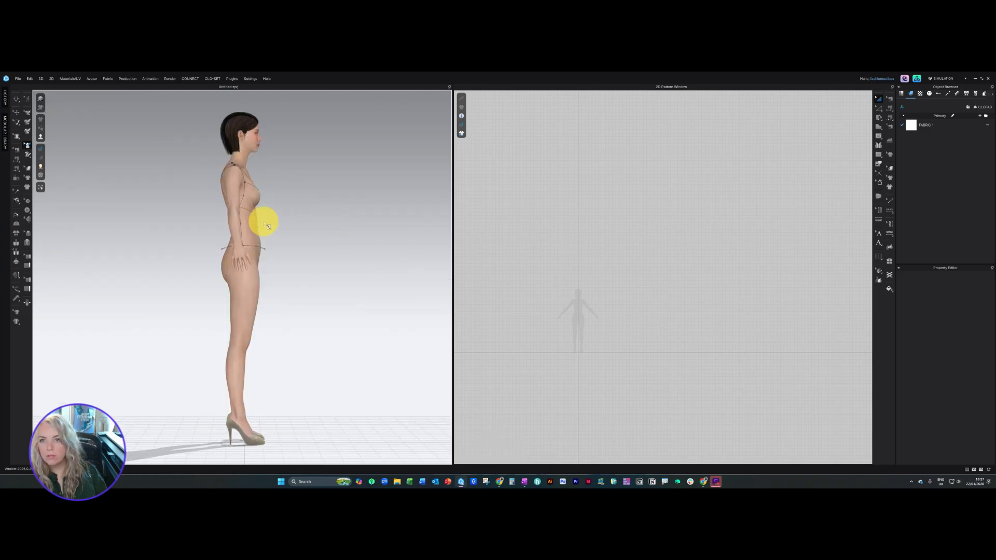
middle_click_drag(265, 222, 320, 268)
scroll(320, 268, "up", 3)
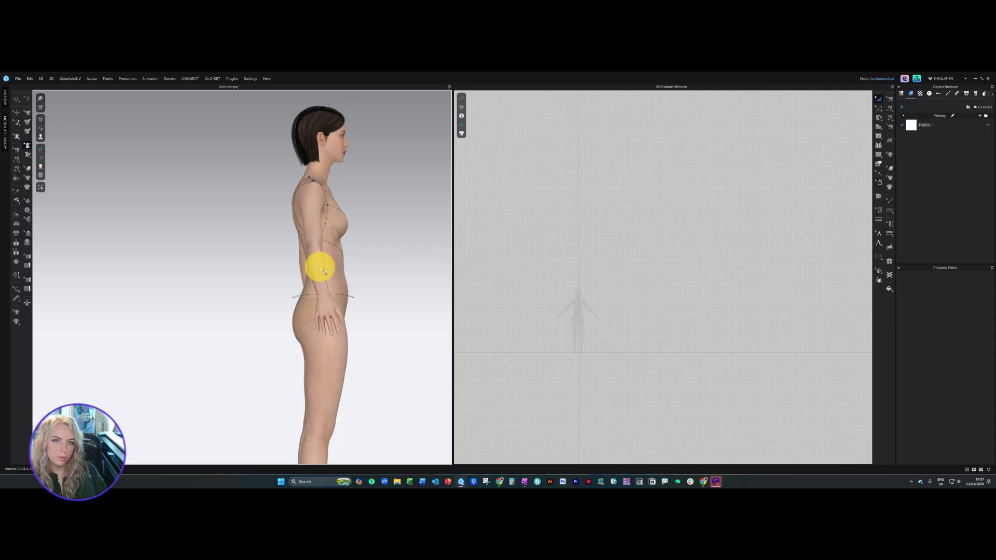
key("KP_3")
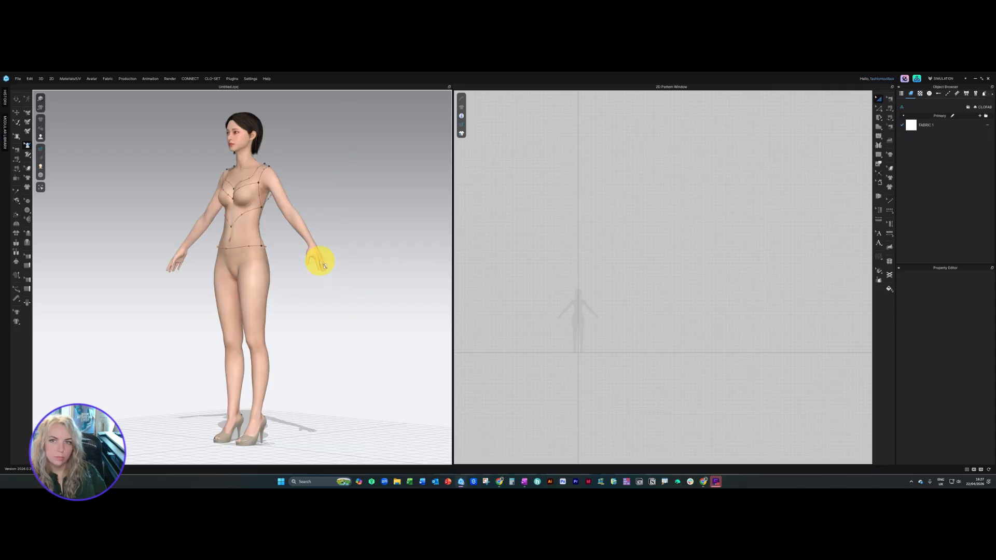
key("KP_6")
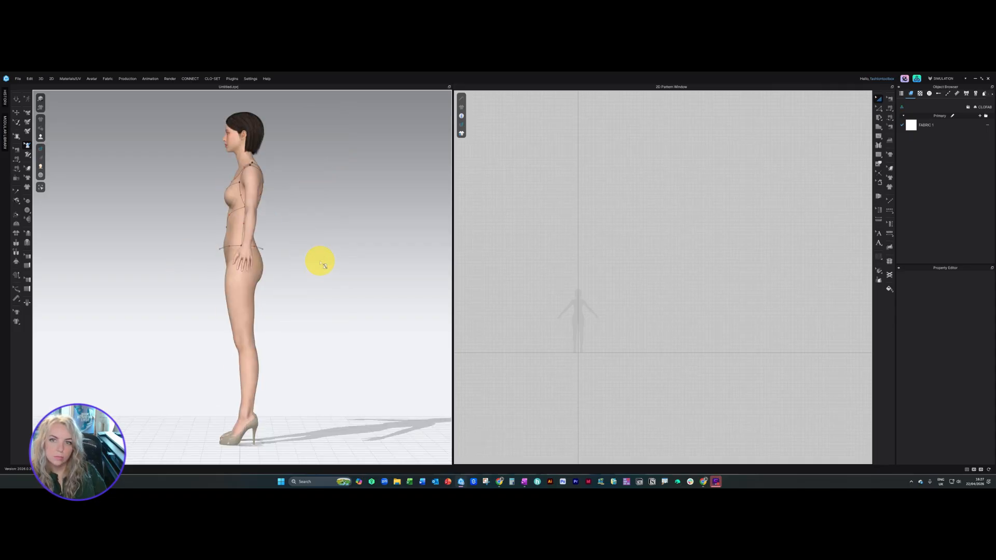
key("KP_2")
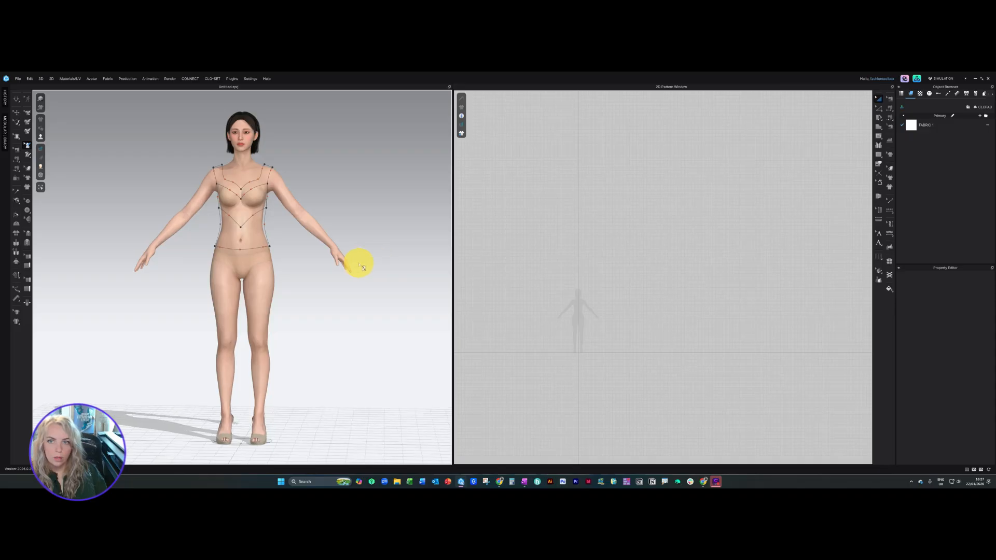
middle_click_drag(340, 259, 339, 298)
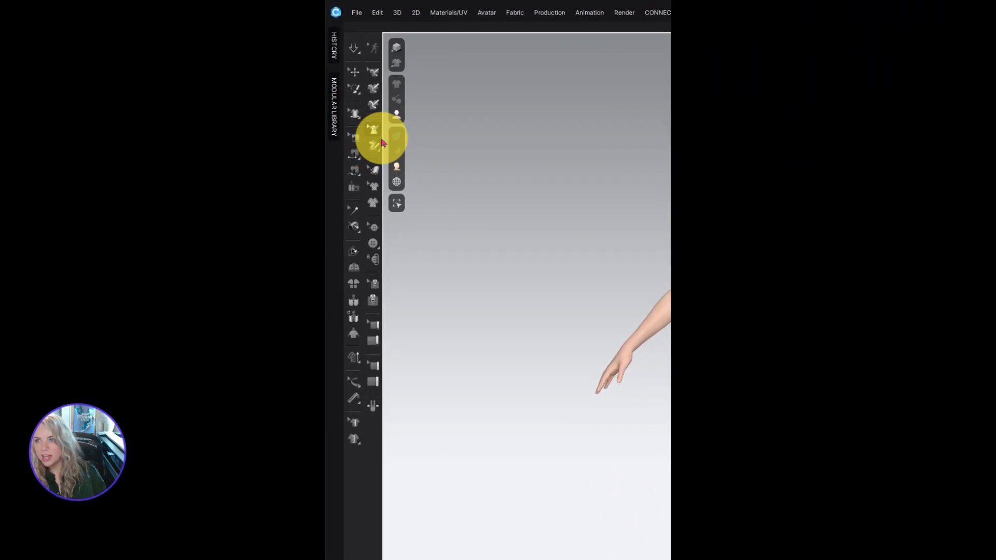
Flatten all front and back bodice areas drawn on the avatar into pattern pieces.
left_click(373, 145)
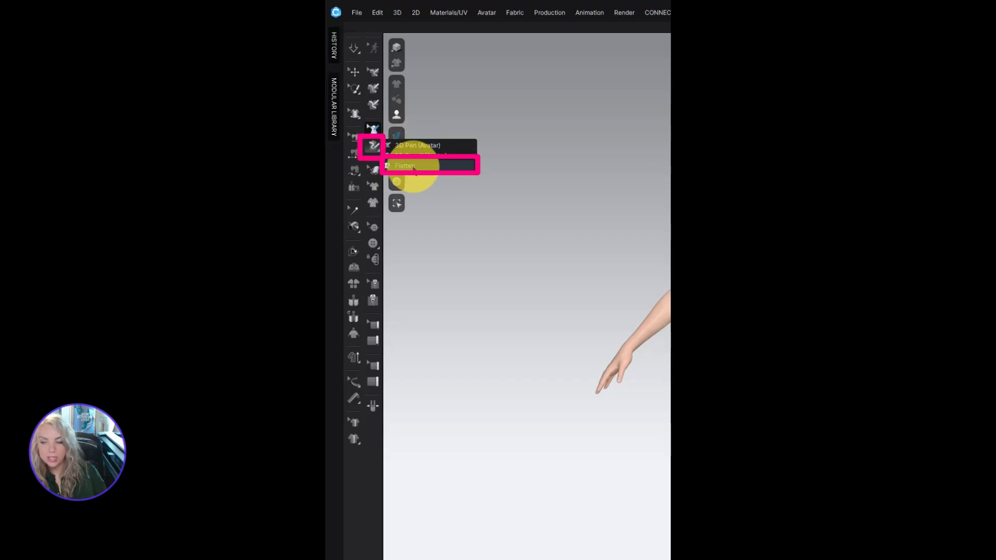
left_click(410, 166)
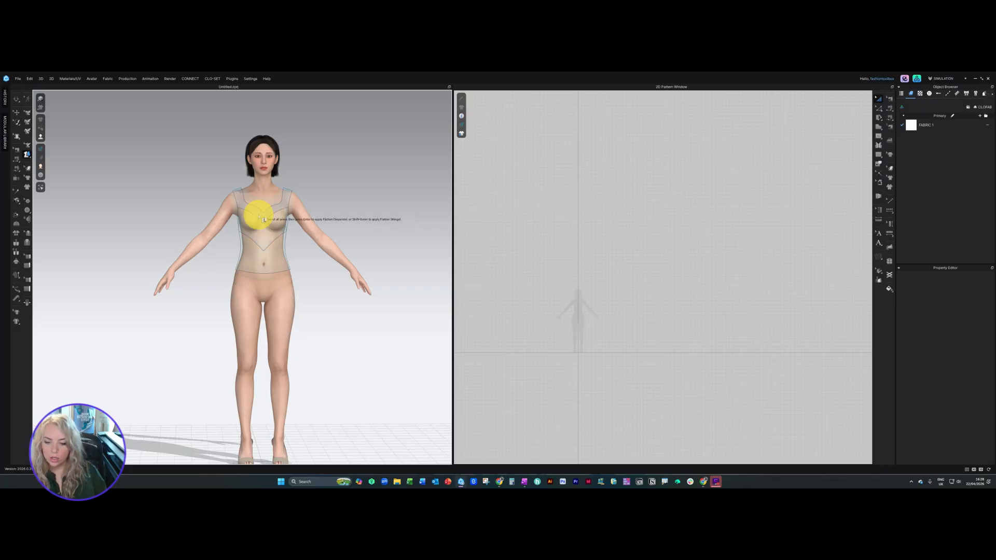
left_click(259, 214)
left_click(262, 229, "shift")
left_click(264, 266, "shift")
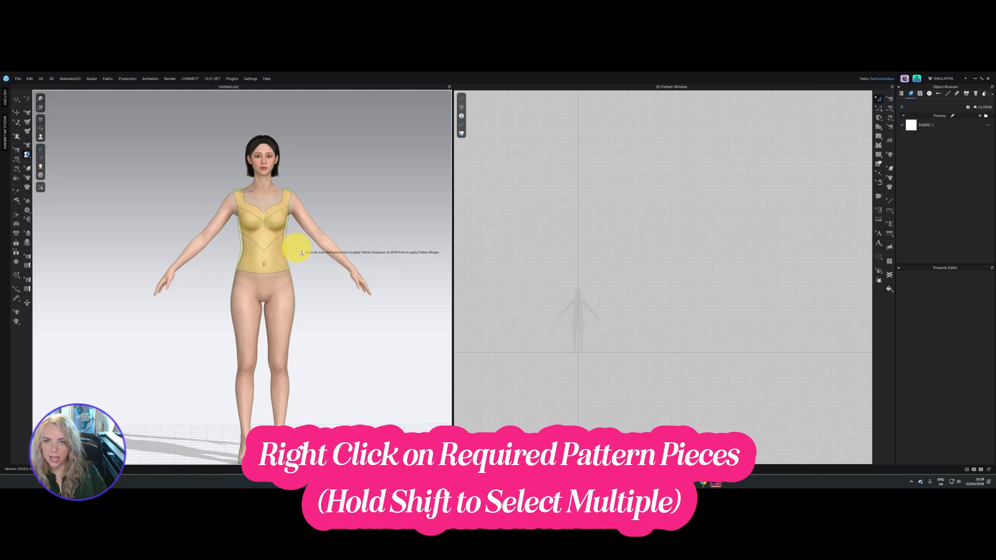
right_click_drag(305, 218, 403, 227)
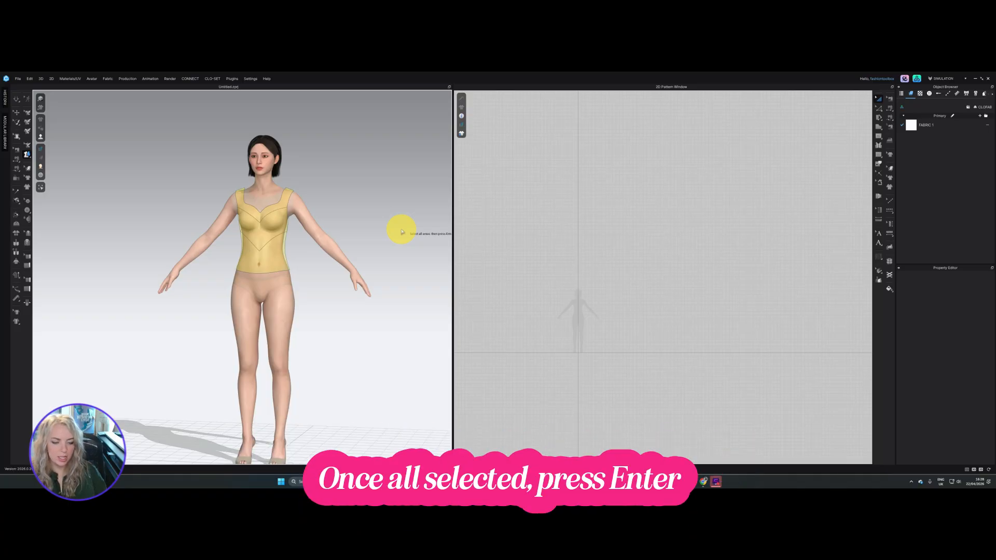
key("Return")
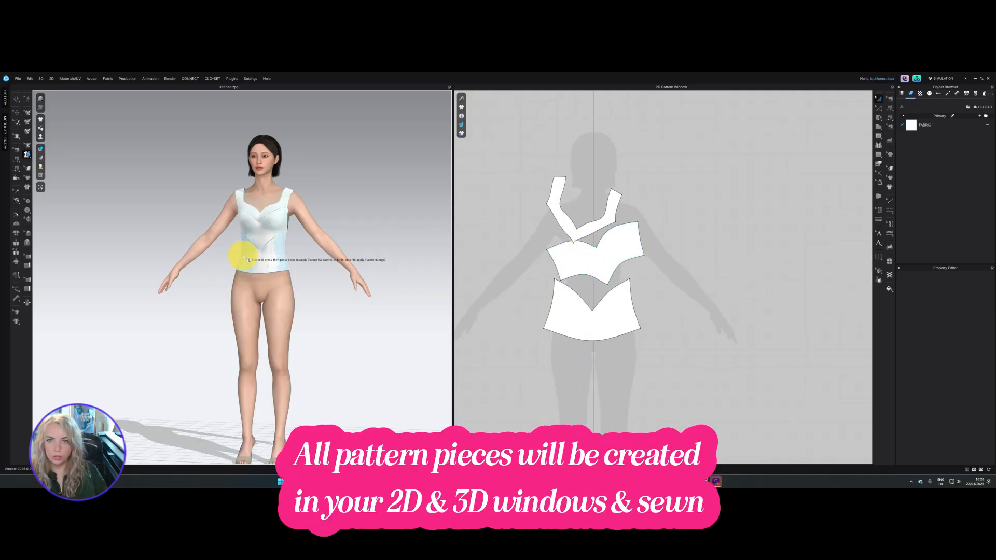
Select the bust panel in the pattern window and activate sewing editing to examine the seams between the flattened pieces.
scroll(498, 283, "down", 5)
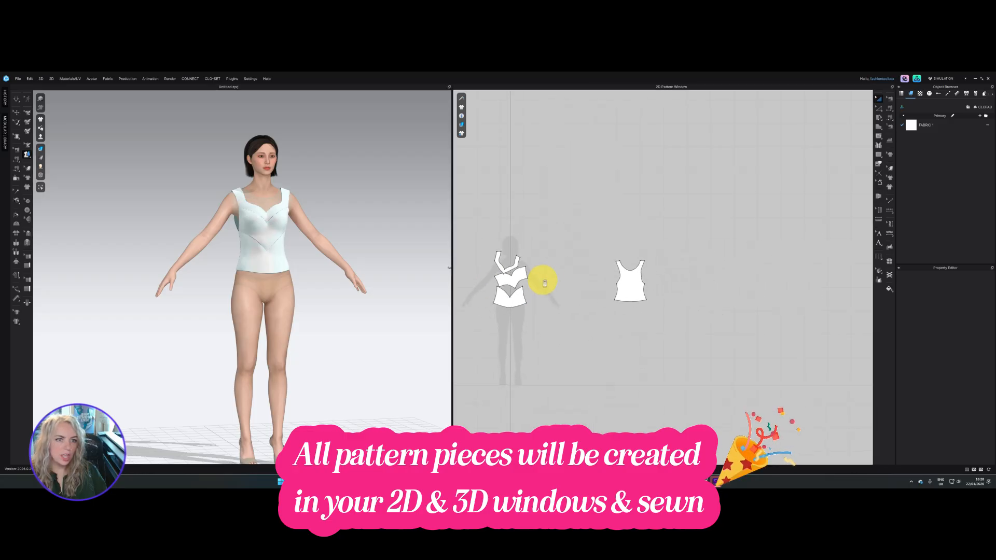
scroll(544, 282, "up", 3)
left_click(511, 257)
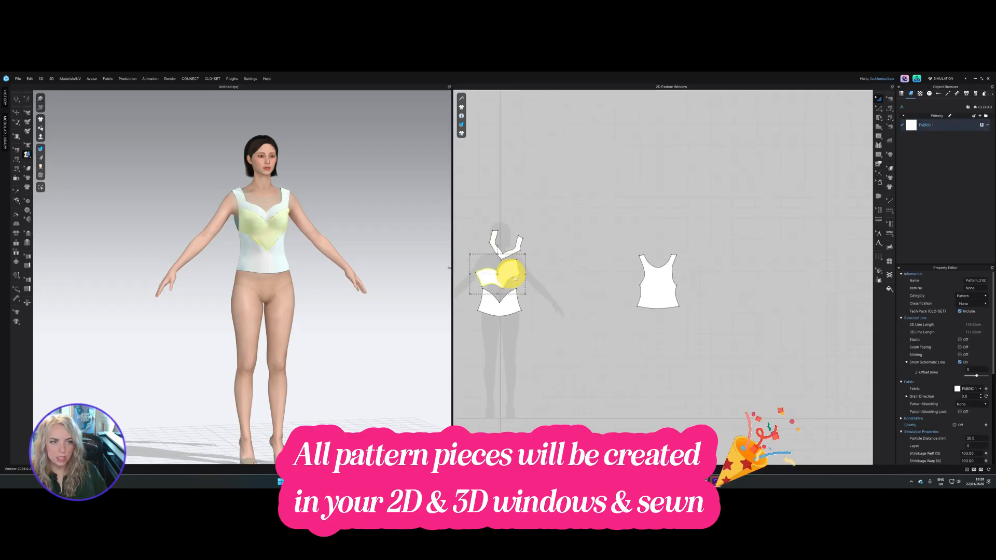
left_click(889, 98)
scroll(507, 271, "up", 2)
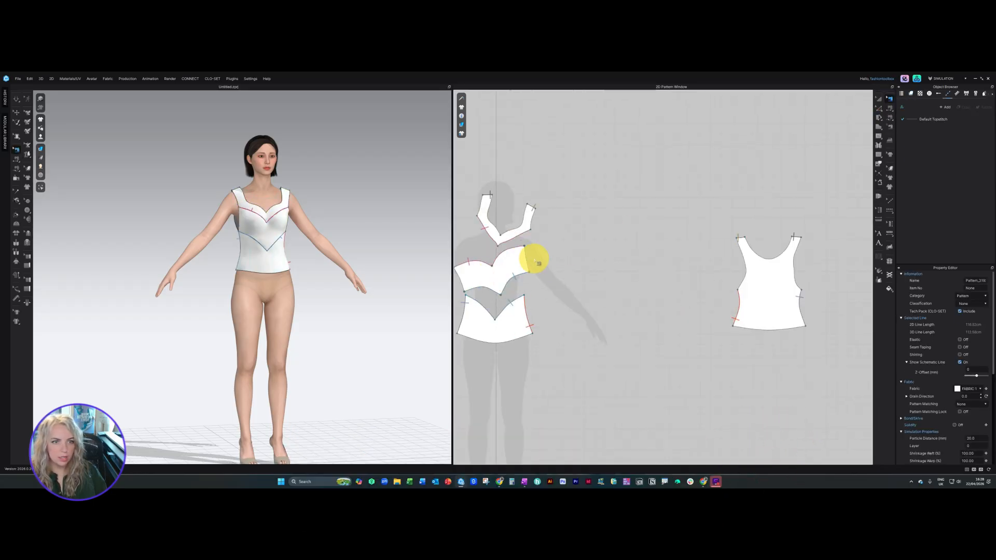
Examine the seams joining the bust, waist and back panels on the avatar and in the flattened pattern pieces.
scroll(537, 262, "down", 3)
scroll(537, 289, "up", 3)
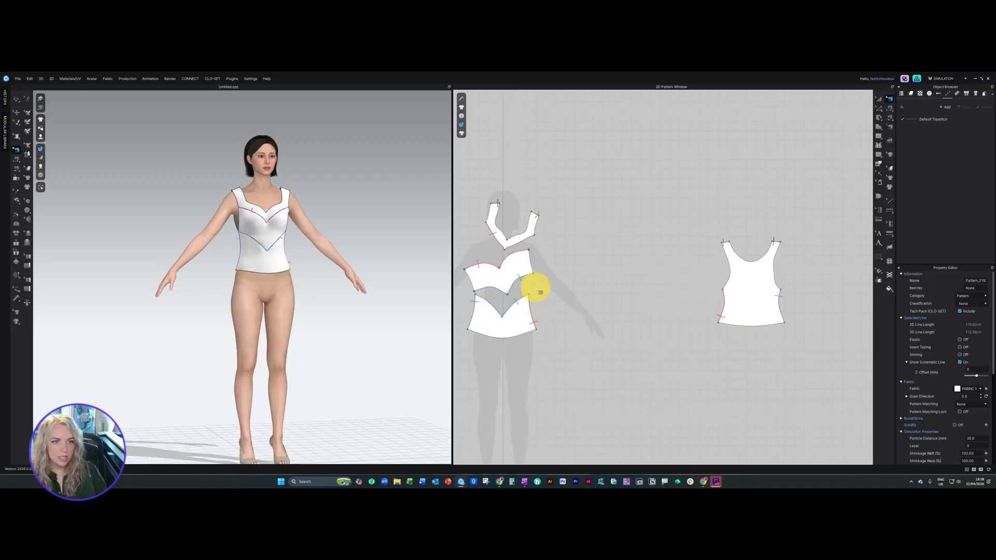
right_click_drag(278, 283, 236, 213)
scroll(322, 222, "up", 3)
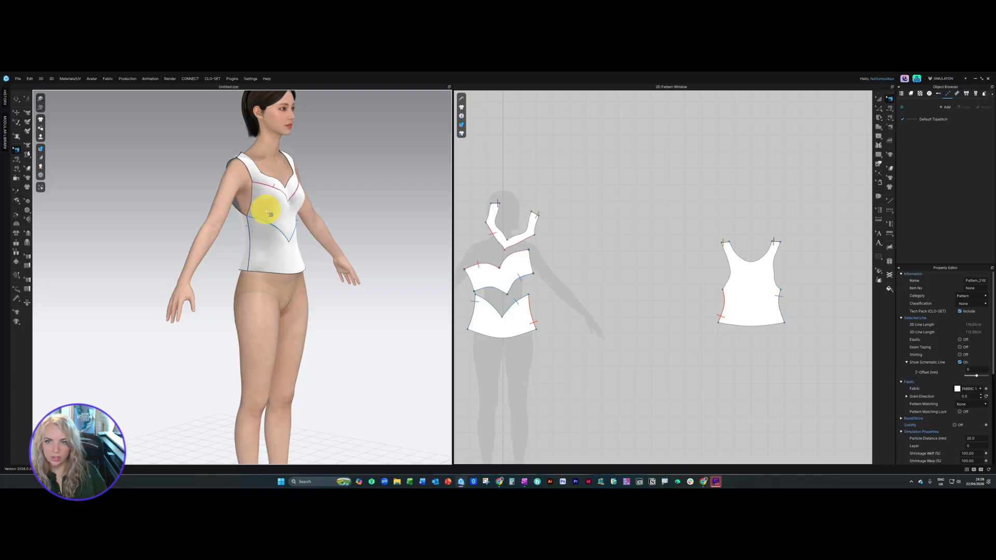
scroll(272, 212, "down", 3)
right_click_drag(276, 213, 302, 229)
Select the sweetheart neckline panel and move its pattern piece onto the silhouette's centre line above the bust panel.
left_click(16, 99)
left_click(265, 221)
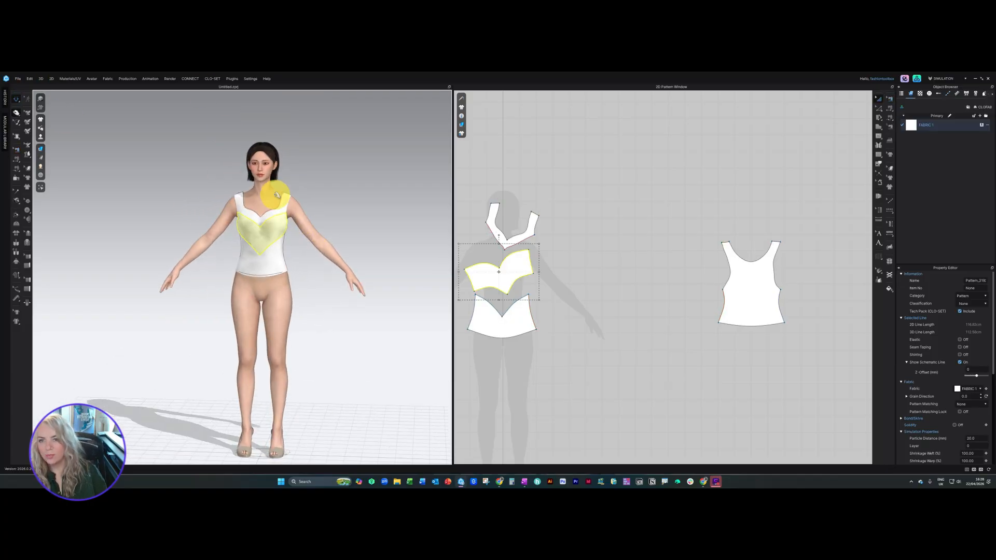
left_click(287, 187)
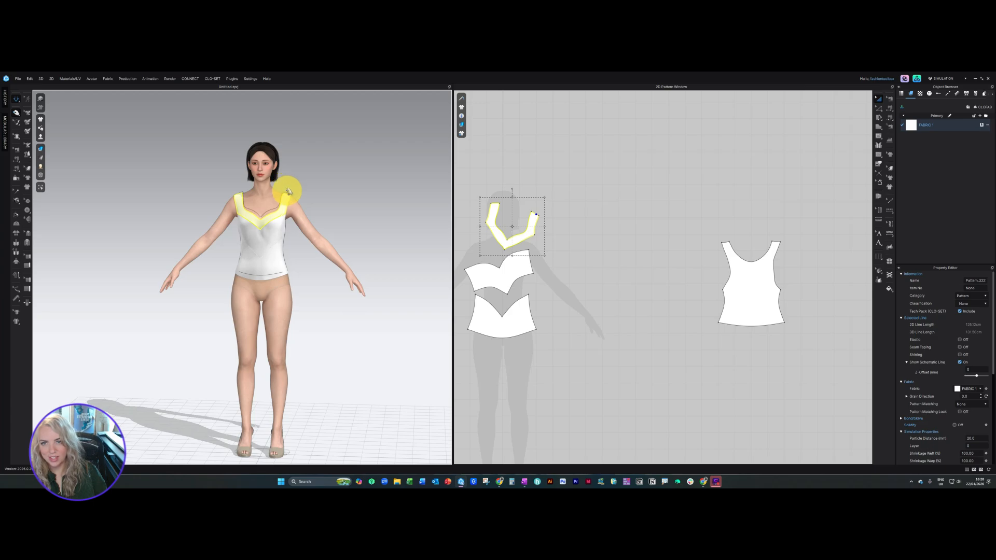
scroll(318, 203, "up", 5)
mouse_move(251, 289)
right_mouse_down()
mouse_move(360, 305)
mouse_move(253, 305)
right_mouse_up()
scroll(317, 291, "down", 5)
scroll(253, 305, "up", 3)
middle_click_drag(578, 264, 643, 258)
right_click_drag(142, 269, 156, 266)
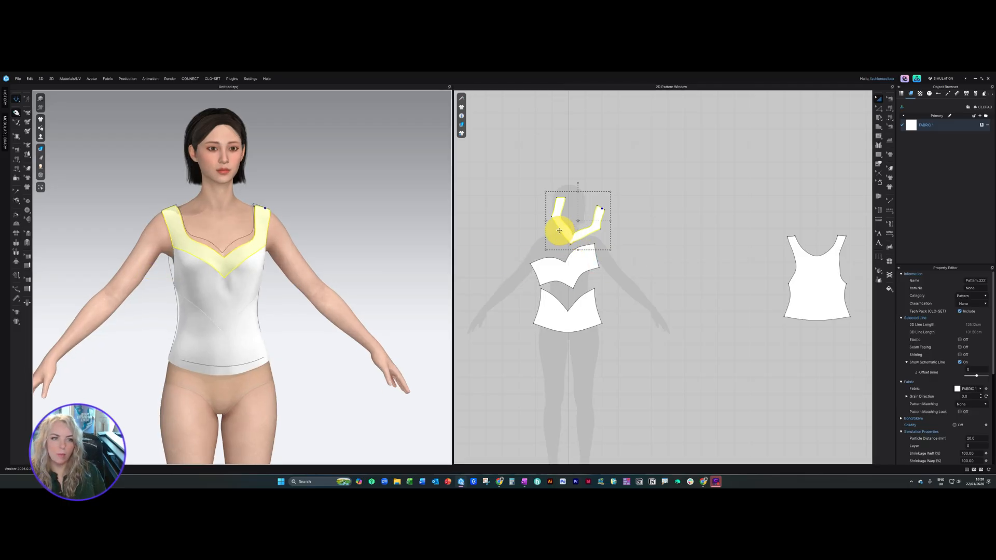
left_click_drag(560, 230, 550, 226)
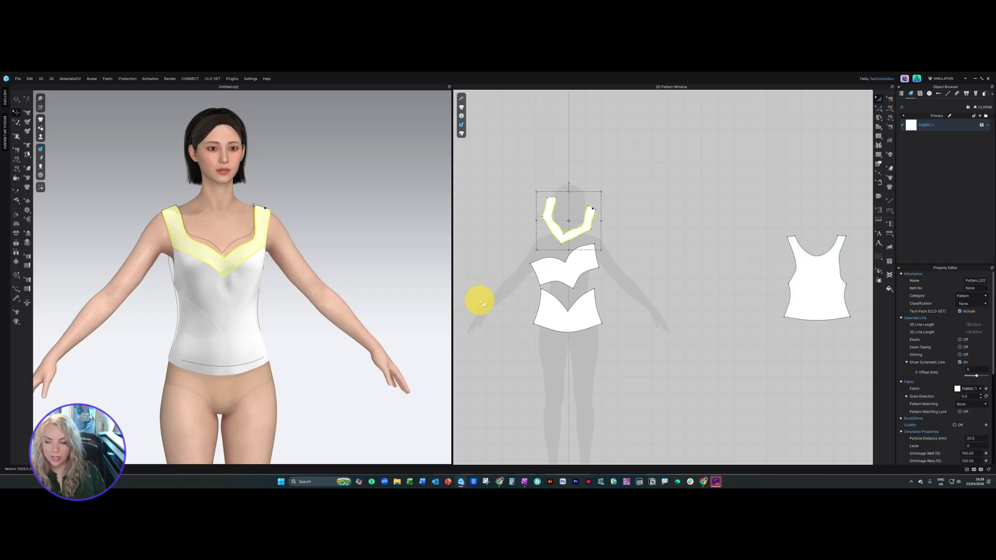
mouse_move(298, 280)
right_mouse_down()
mouse_move(252, 285)
mouse_move(298, 273)
right_mouse_up()
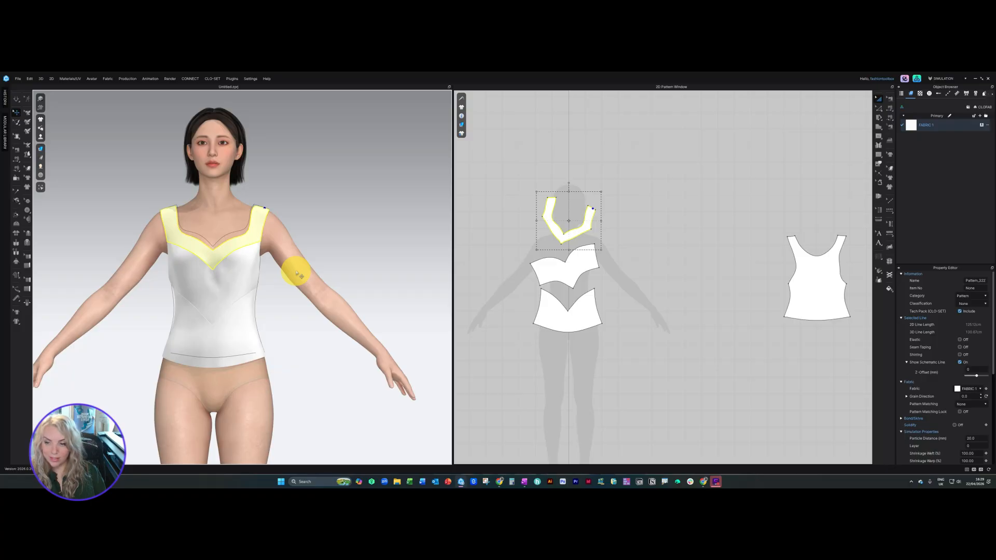
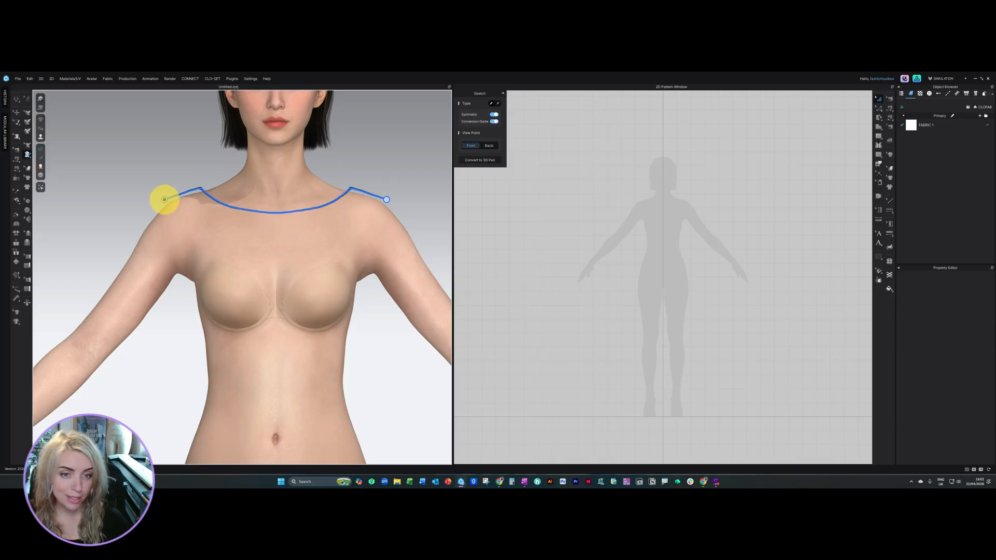
Sketch the front T-shirt's symmetric armholes, flared sides, hip-length hem and short sleeves, continuing from the neckline and shoulder lines.
scroll(164, 199, "down", 3)
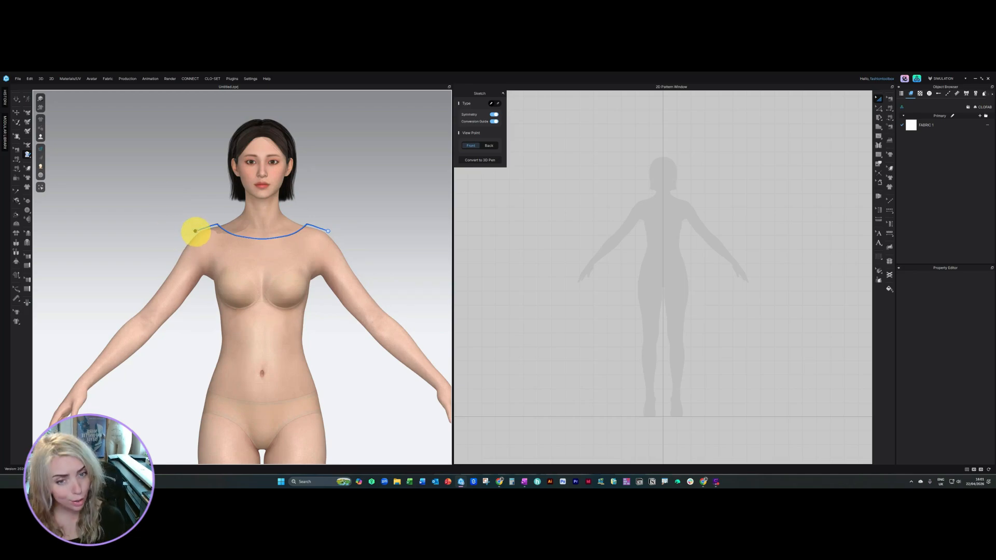
left_click_drag(206, 260, 201, 293)
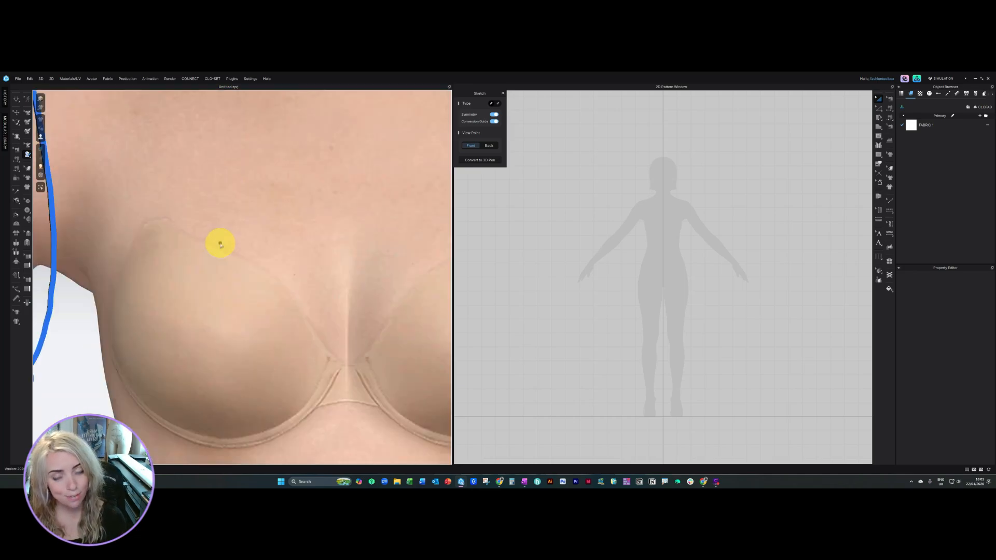
scroll(220, 244, "down", 8)
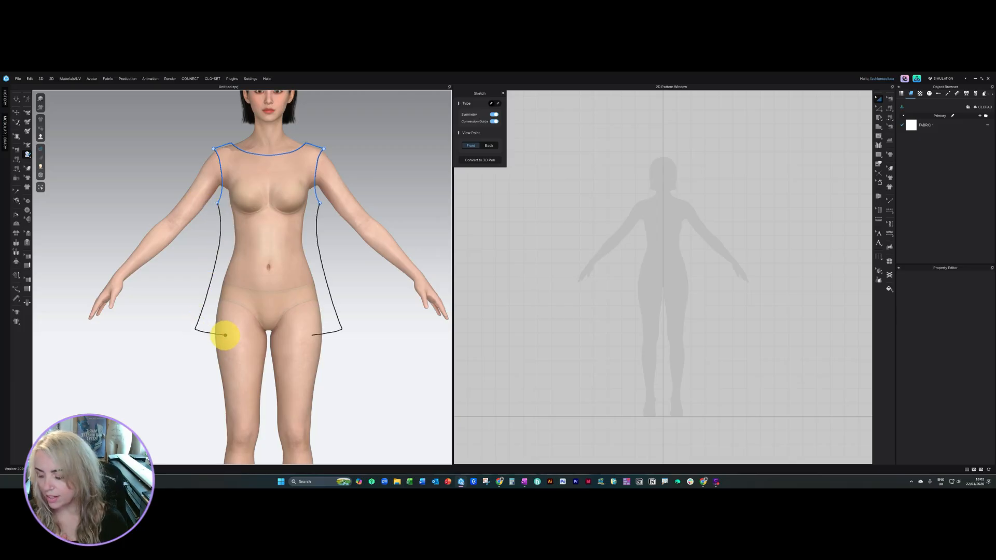
scroll(270, 340, "down", 2)
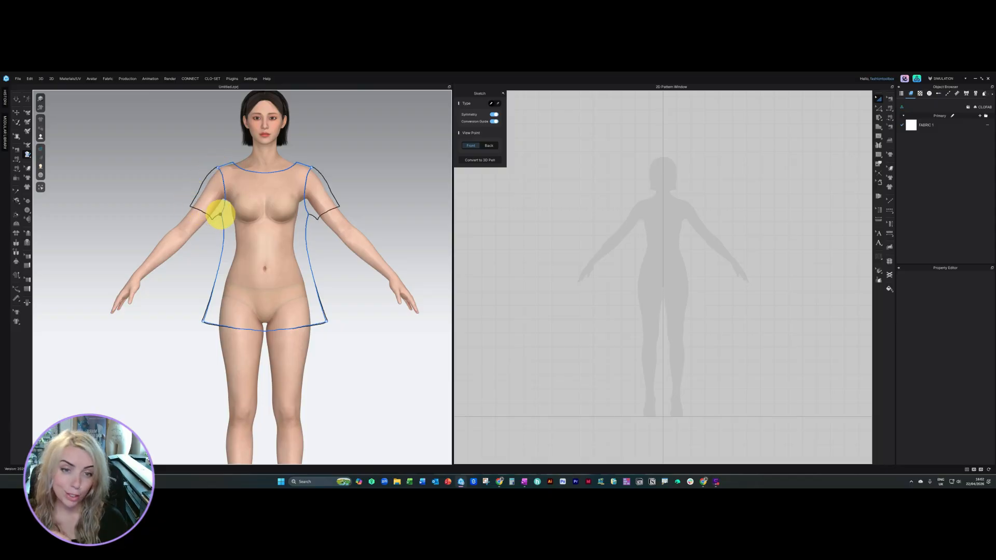
scroll(220, 213, "up", 6)
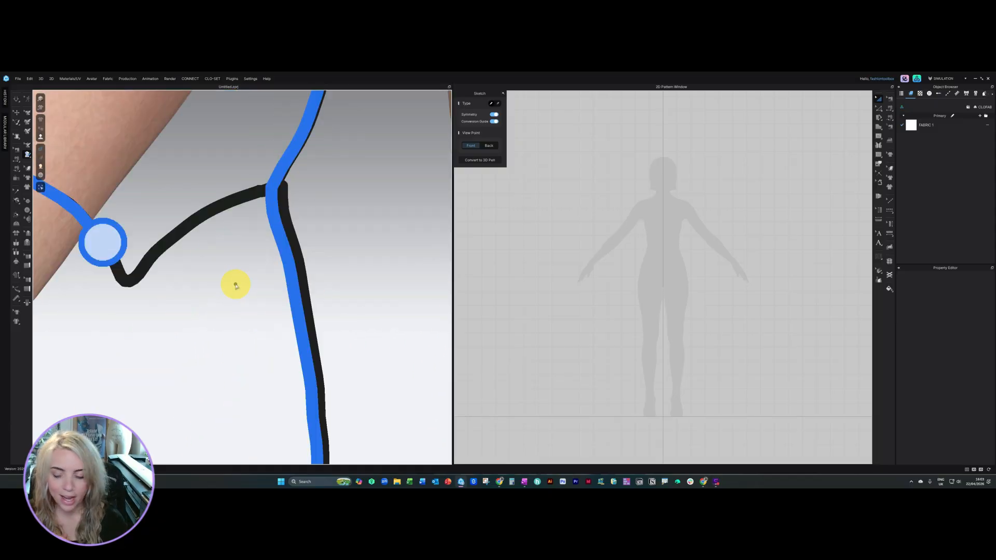
scroll(236, 285, "down", 6)
Sketch the matching back T-shirt outline with neckline, shoulders, armholes, flared sides, hem and short sleeves, following the front guide lines.
left_click(489, 146)
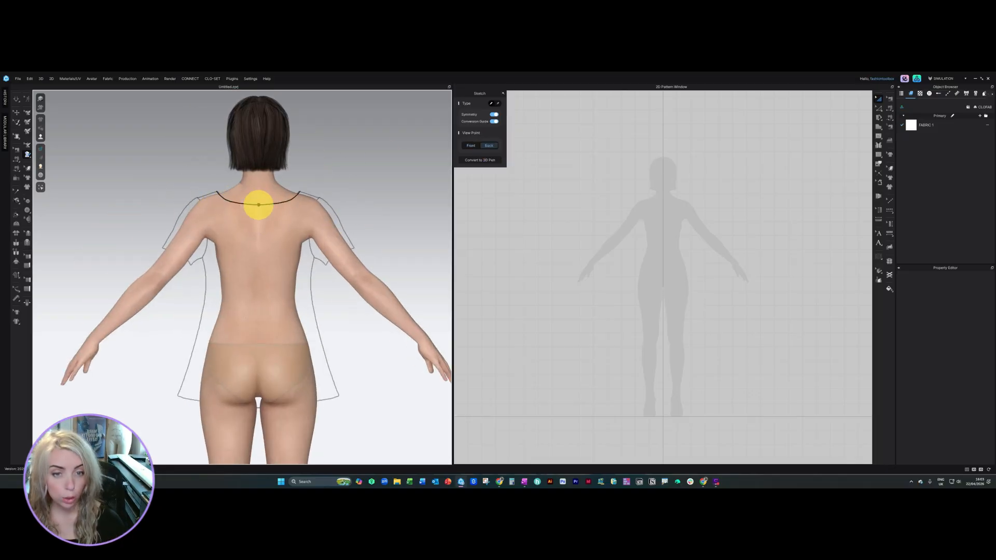
left_click_drag(200, 203, 202, 259)
middle_click_drag(255, 287, 274, 197)
left_click_drag(221, 169, 225, 206)
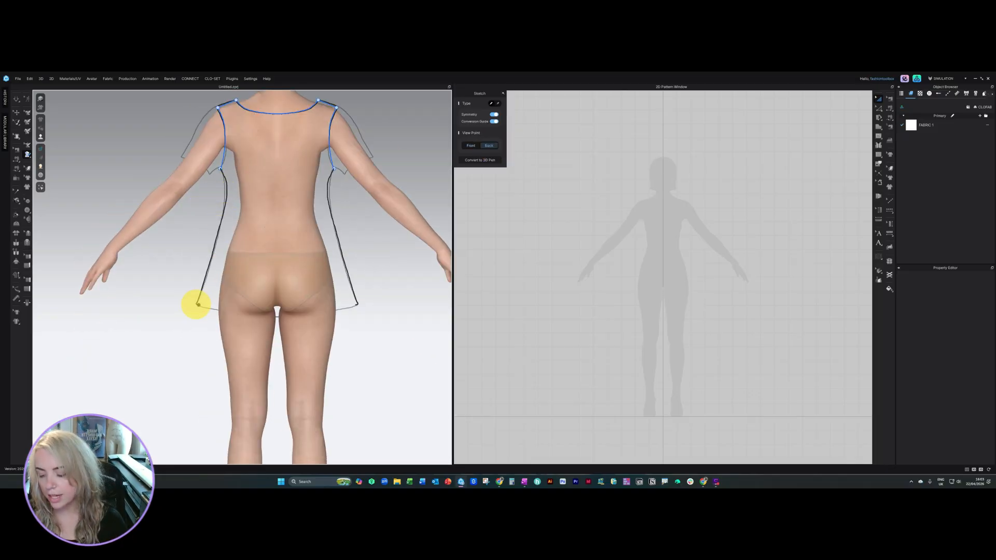
middle_click_drag(227, 160, 234, 231)
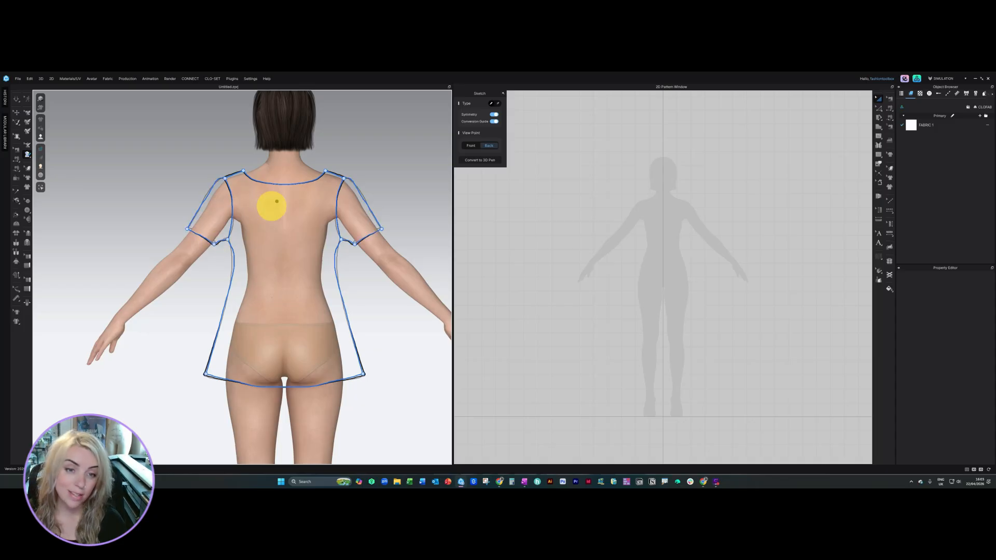
Return to the front sketch and erase both short sleeve outlines.
scroll(280, 202, "down", 3)
left_click(470, 145)
scroll(260, 172, "up", 4)
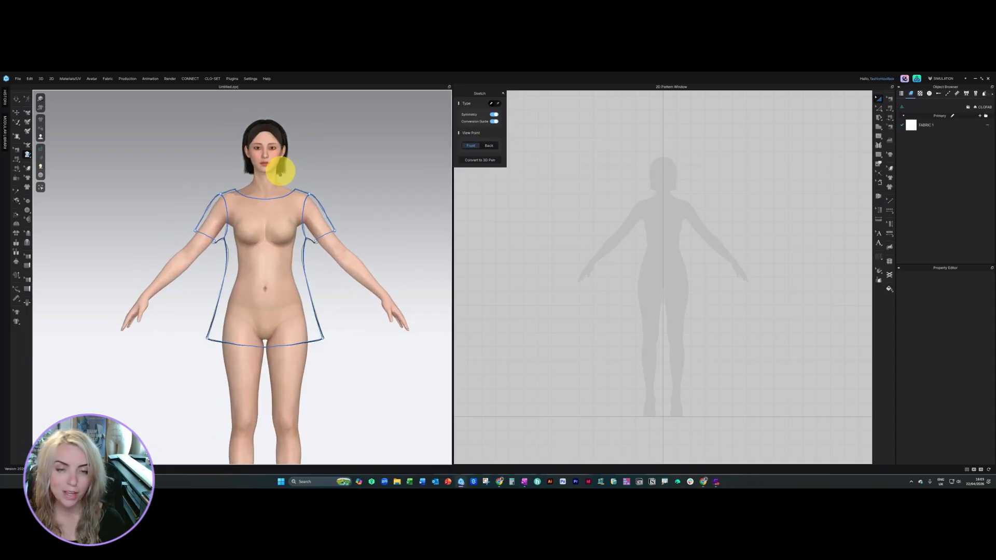
left_click(498, 104)
scroll(213, 290, "up", 6)
scroll(201, 199, "down", 6)
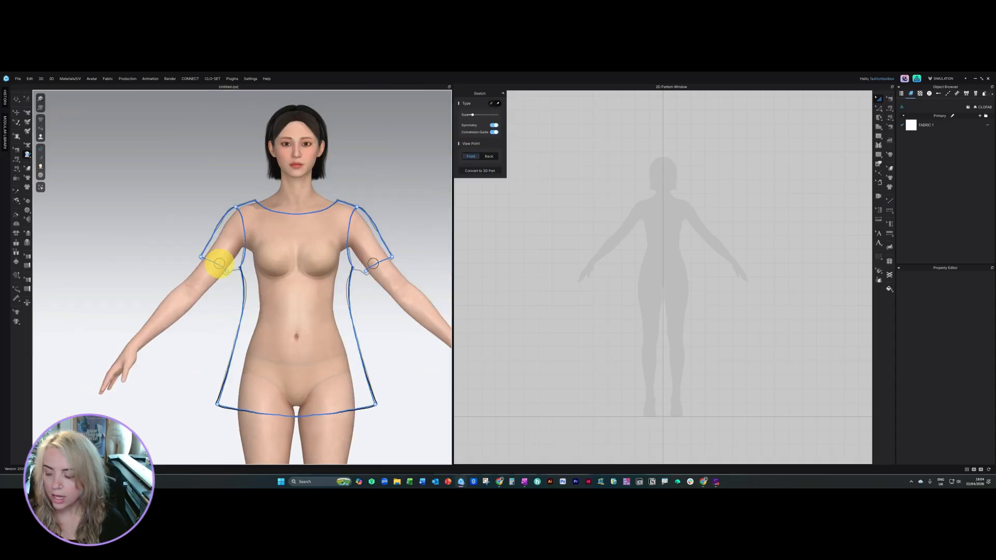
scroll(272, 212, "up", 3)
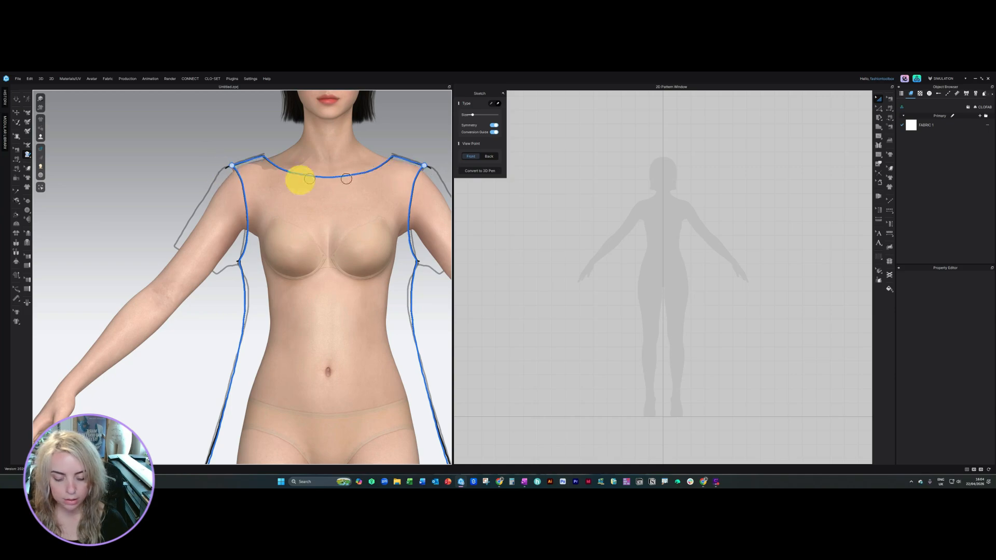
Redraw both front short sleeves and convert the whole T-shirt sketch to 3D pen lines.
left_click(490, 103)
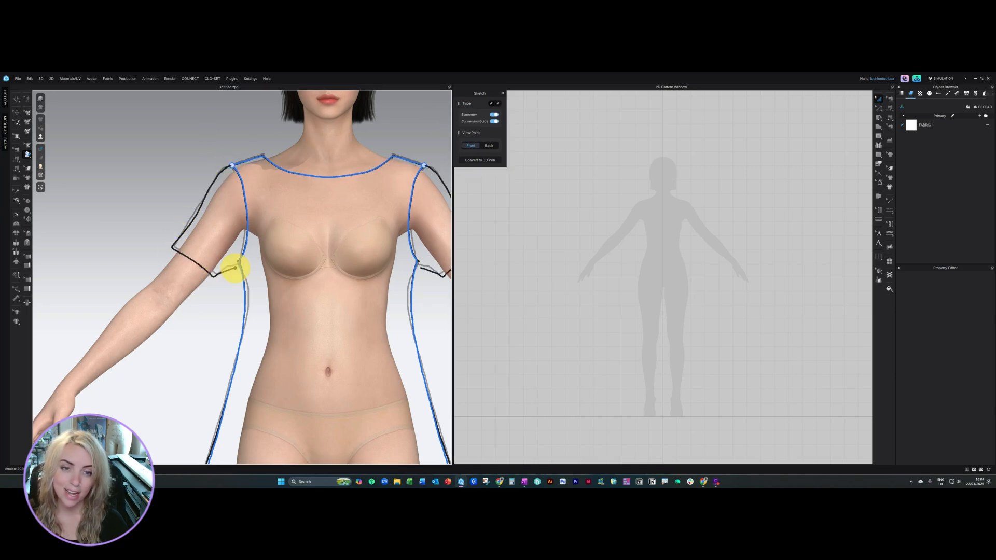
scroll(234, 267, "down", 5)
left_click(477, 161)
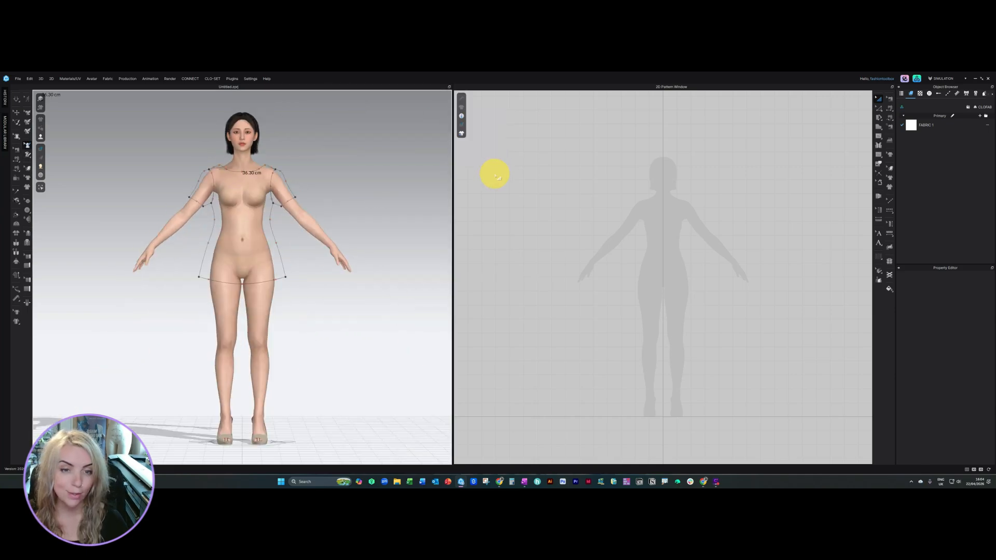
Inspect the converted T-shirt lines from the side and front, especially where the neckline meets the shoulder points.
right_click_drag(274, 267, 237, 283)
scroll(320, 322, "down", 3)
scroll(326, 347, "up", 5)
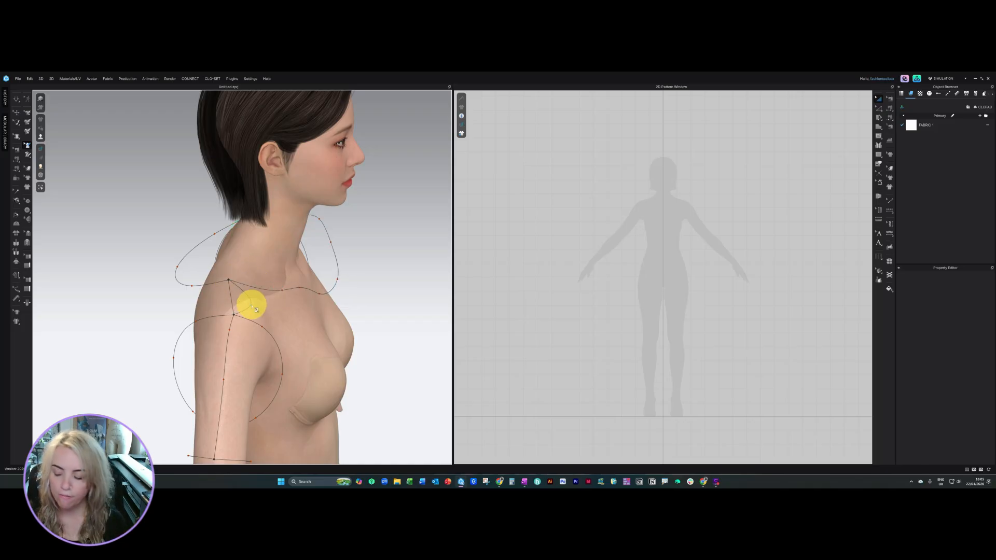
right_click_drag(237, 293, 227, 251)
scroll(251, 242, "up", 5)
scroll(245, 266, "down", 5)
scroll(247, 258, "down", 2)
key("2")
scroll(225, 269, "up", 5)
key("6")
key("2")
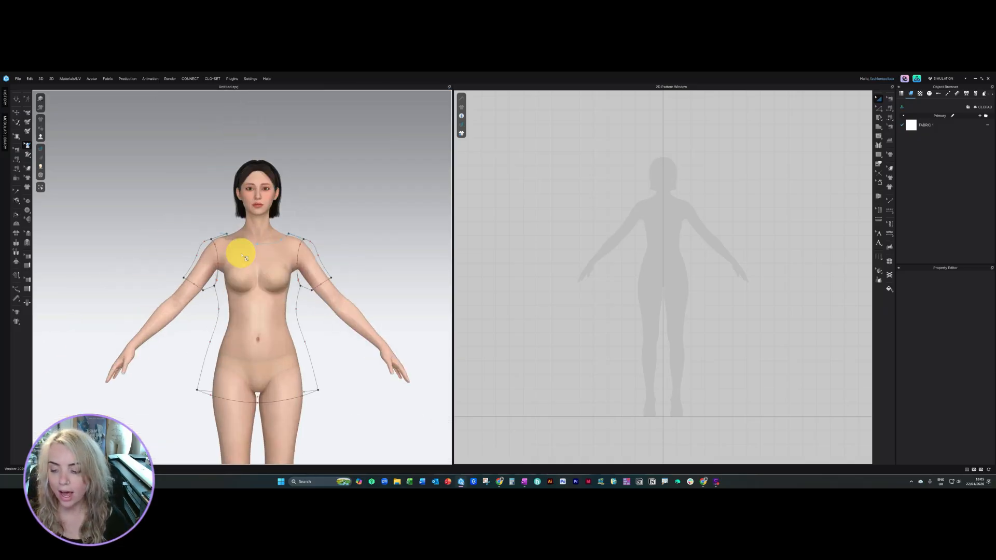
scroll(184, 222, "up", 5)
scroll(184, 222, "up", 5)
scroll(226, 264, "down", 3)
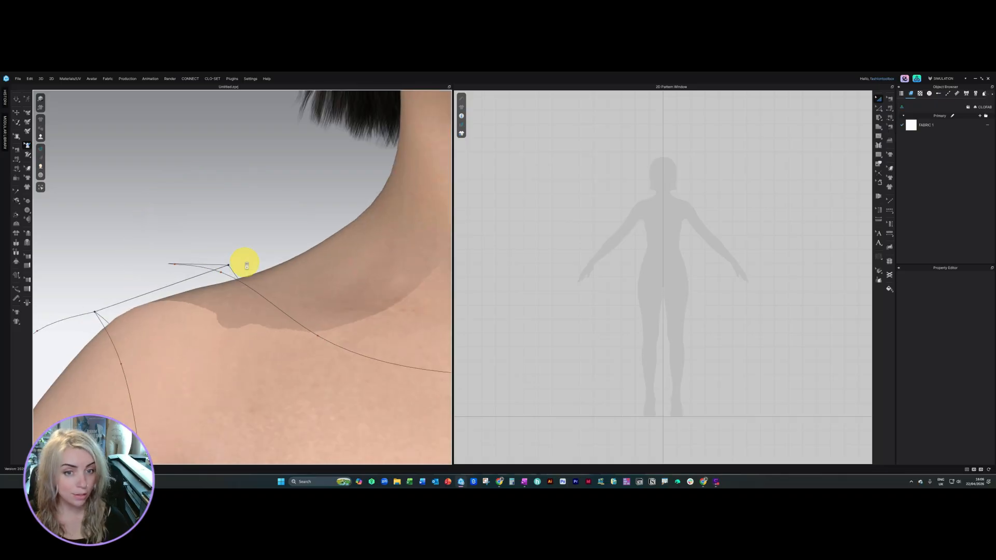
scroll(216, 275, "down", 6)
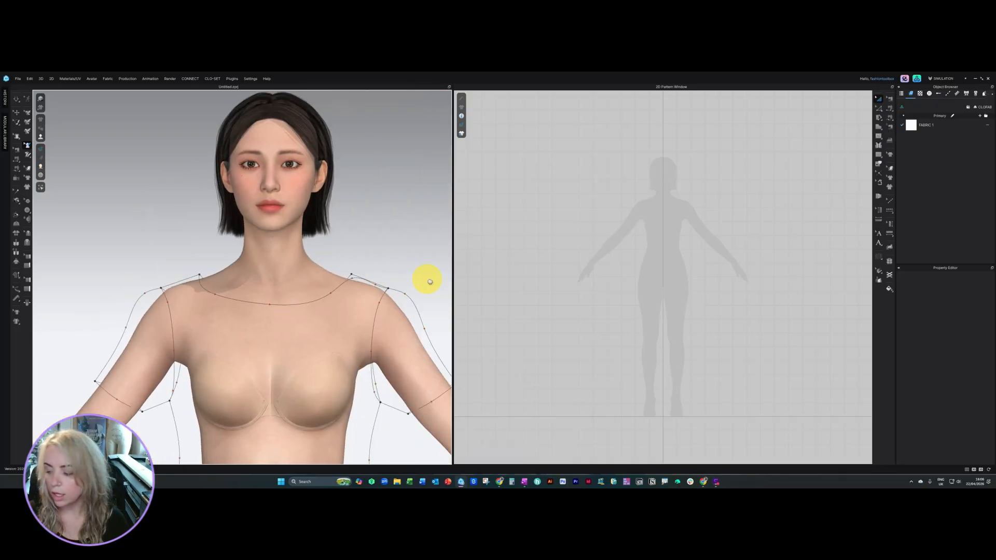
Move the front neckline's curve points in the side view toward the chest so the line follows the body.
right_click_drag(429, 281, 233, 300)
key("6")
scroll(271, 264, "up", 7)
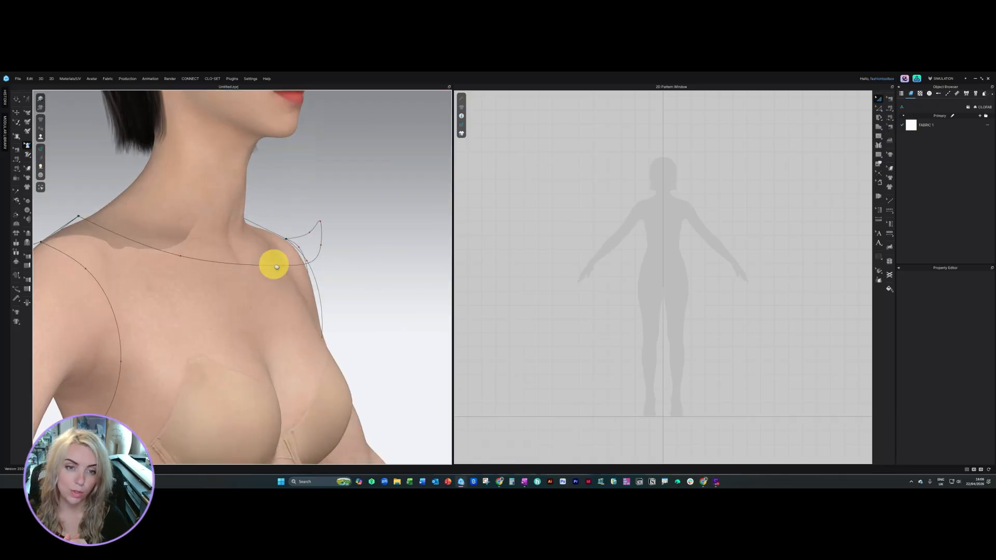
scroll(276, 264, "down", 8)
scroll(312, 352, "up", 2)
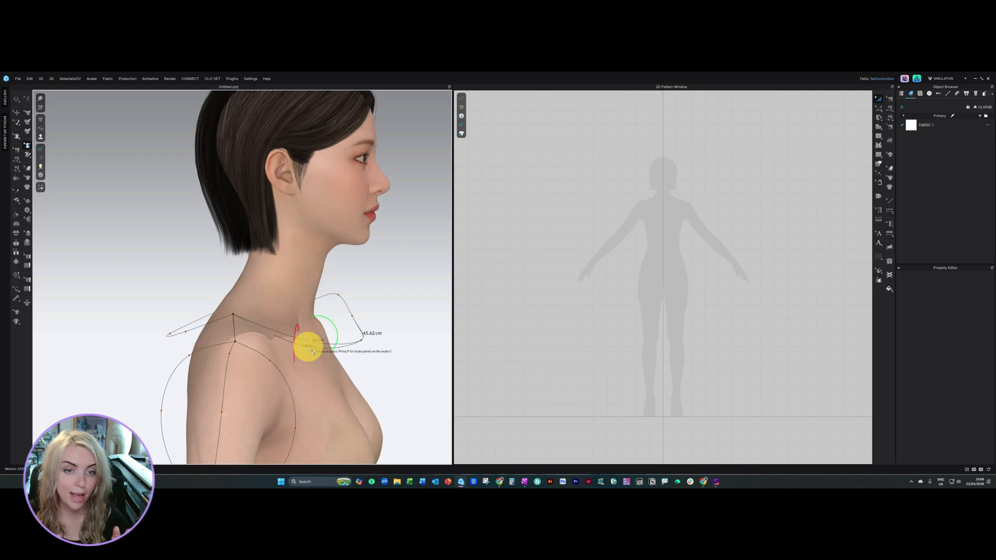
right_click_drag(371, 338, 325, 349)
scroll(306, 340, "down", 3)
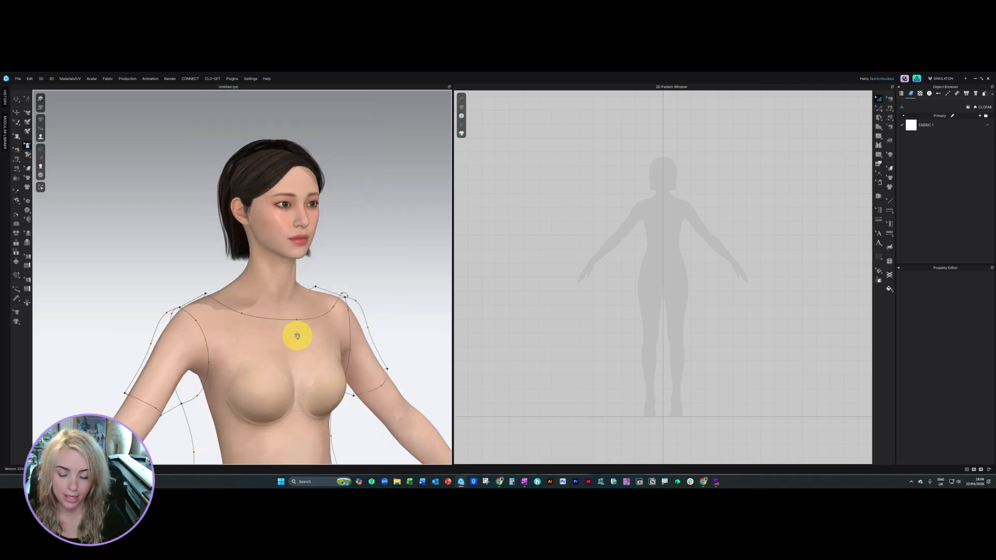
scroll(249, 322, "up", 3)
right_click_drag(218, 315, 209, 327)
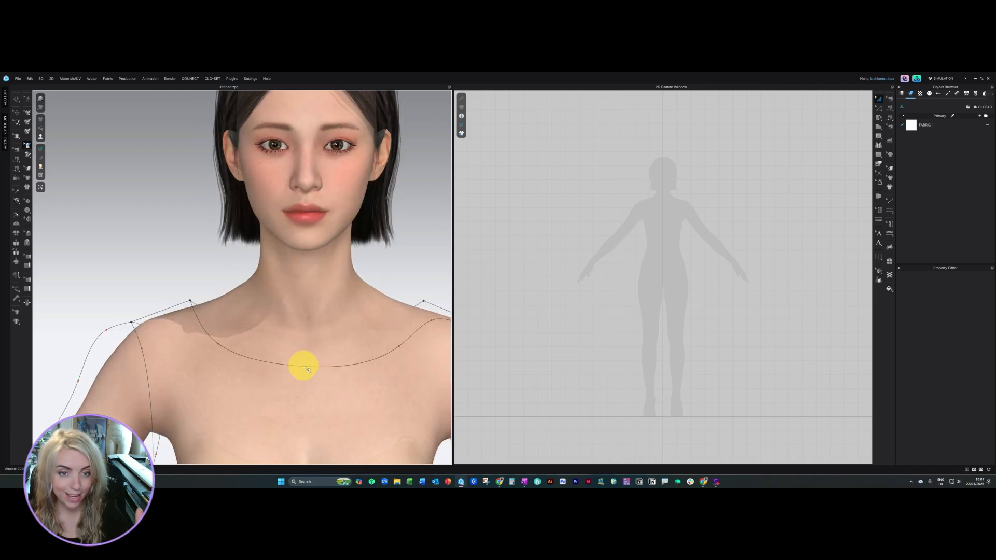
right_click_drag(302, 362, 289, 295)
scroll(318, 220, "up", 3)
right_click_drag(318, 220, 296, 223)
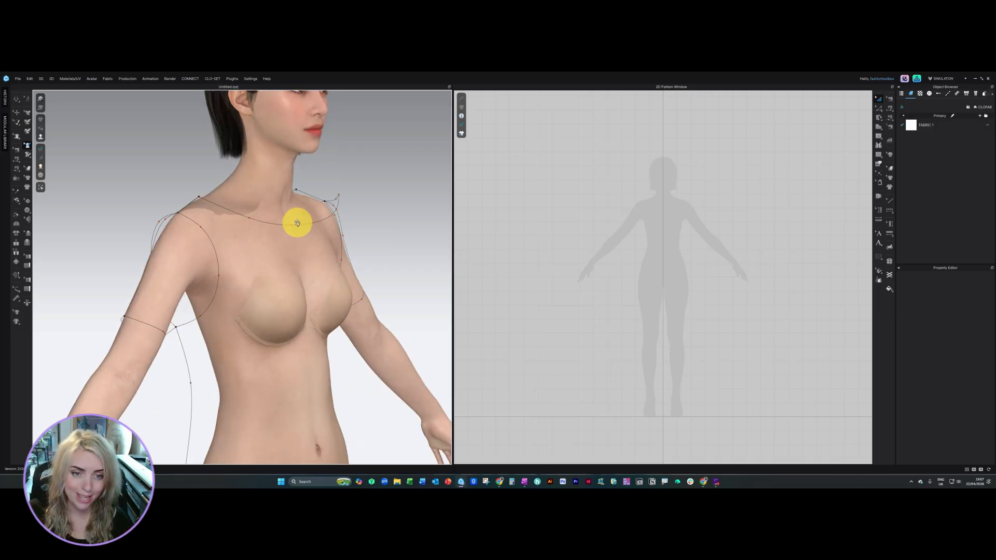
Adjust the front neckline's curve points near the avatar's left shoulder, checking the line from the side and front.
key("4")
key("6")
scroll(249, 227, "up", 5)
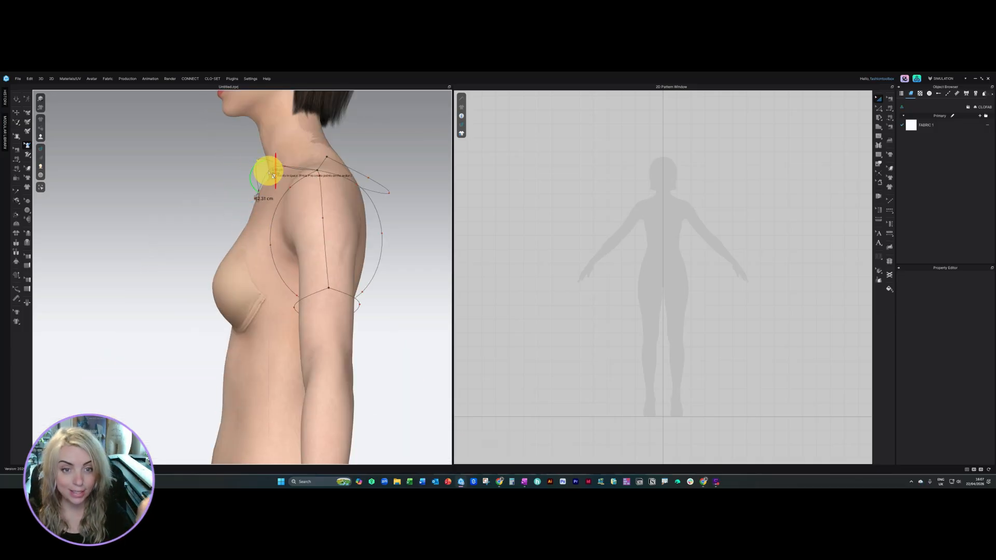
key("2")
scroll(332, 202, "up", 3)
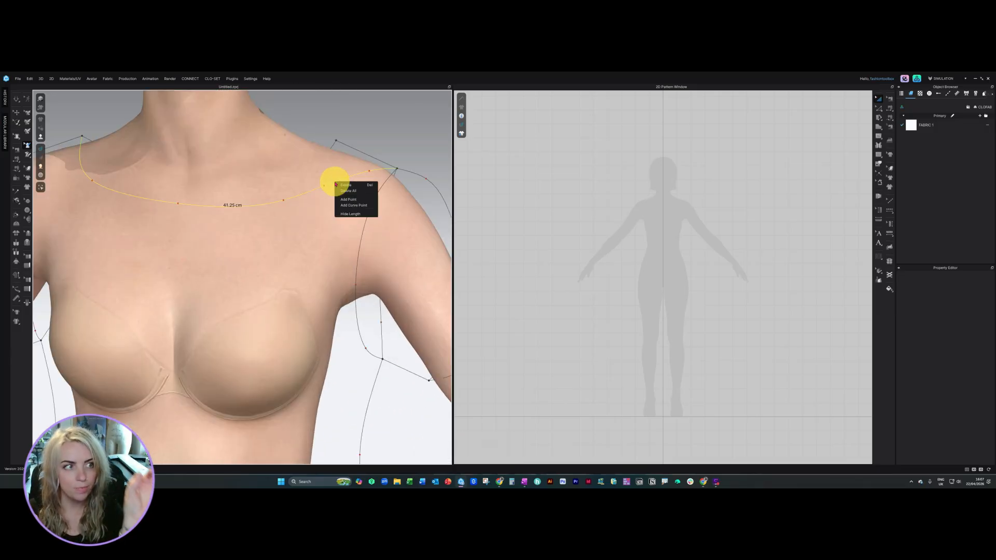
key("6")
scroll(273, 236, "up", 4)
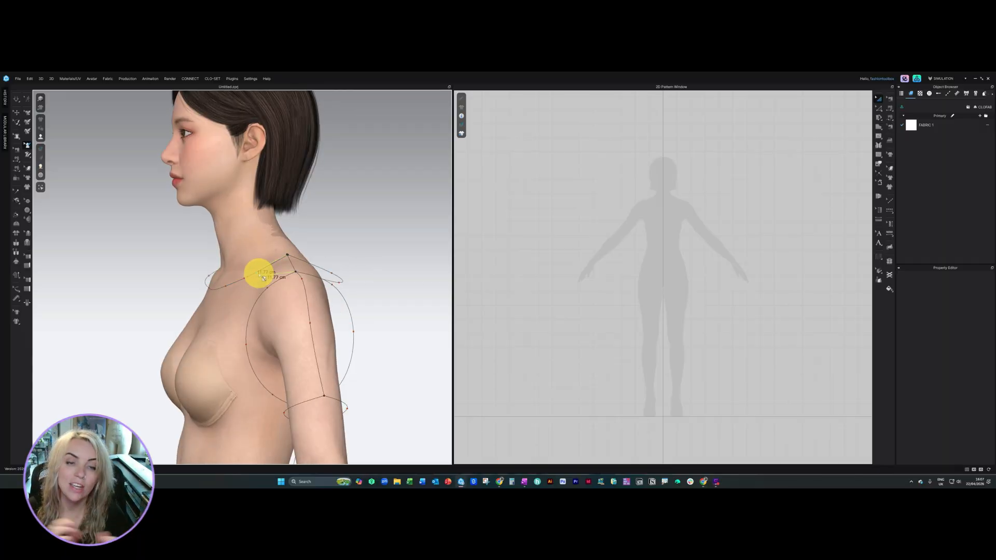
scroll(290, 272, "down", 2)
scroll(296, 271, "up", 3)
right_click_drag(296, 271, 285, 295)
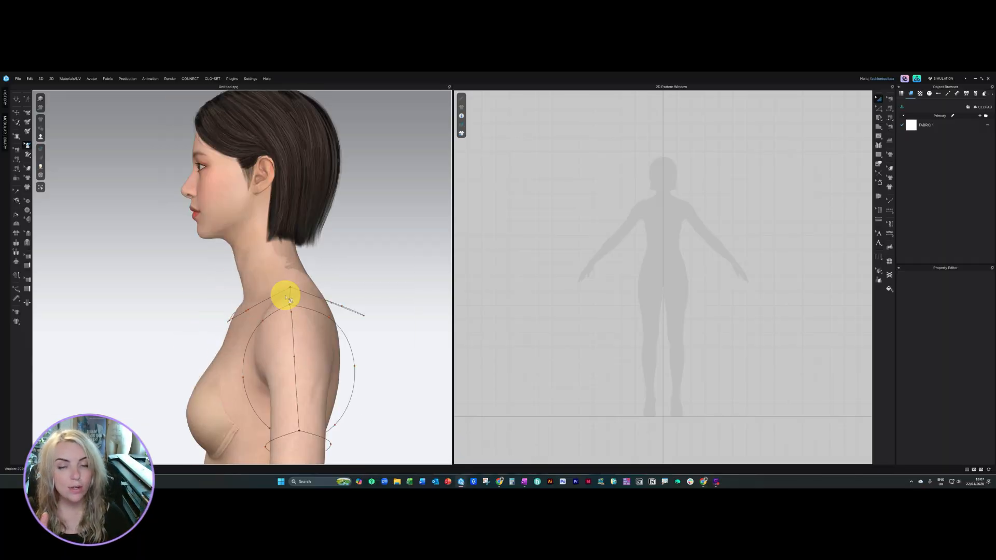
Reshape the neckline where it meets the left shoulder point so it runs smoothly into the shoulder line.
scroll(300, 368, "up", 5)
key("2")
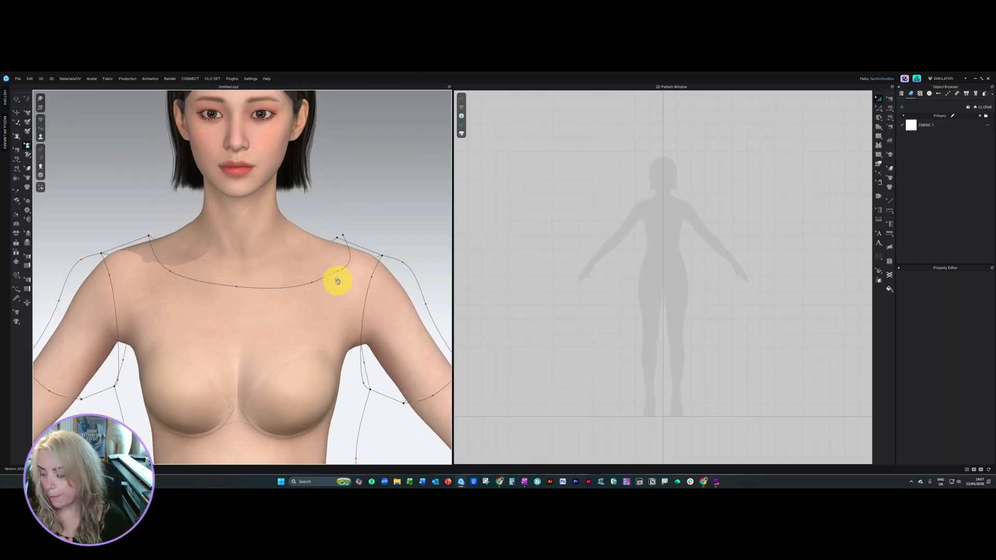
key("2")
scroll(270, 302, "up", 5)
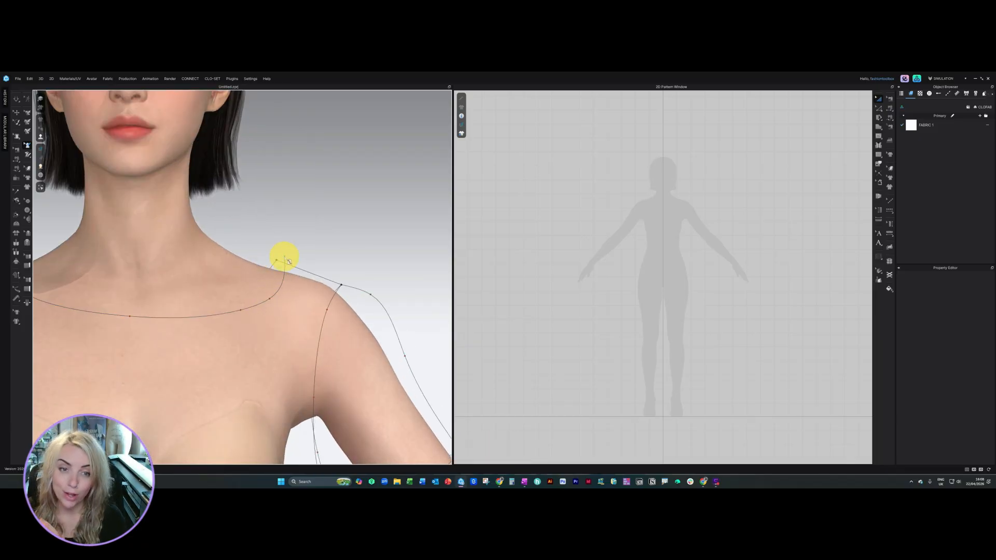
key("2")
scroll(290, 288, "up", 3)
key("2")
scroll(289, 283, "up", 5)
left_click_drag(303, 287, 309, 293)
key("6")
scroll(253, 244, "up", 2)
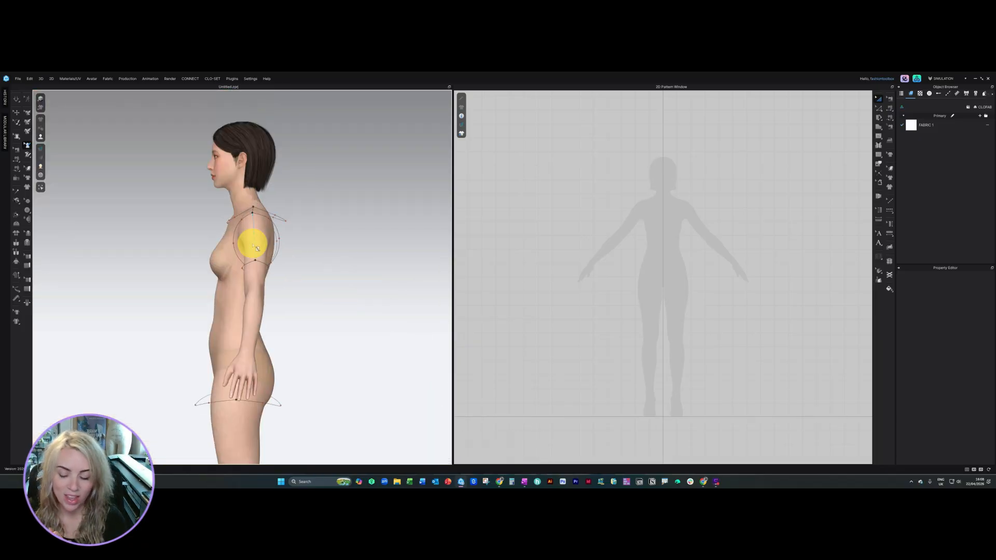
scroll(256, 247, "up", 5)
scroll(296, 305, "down", 8)
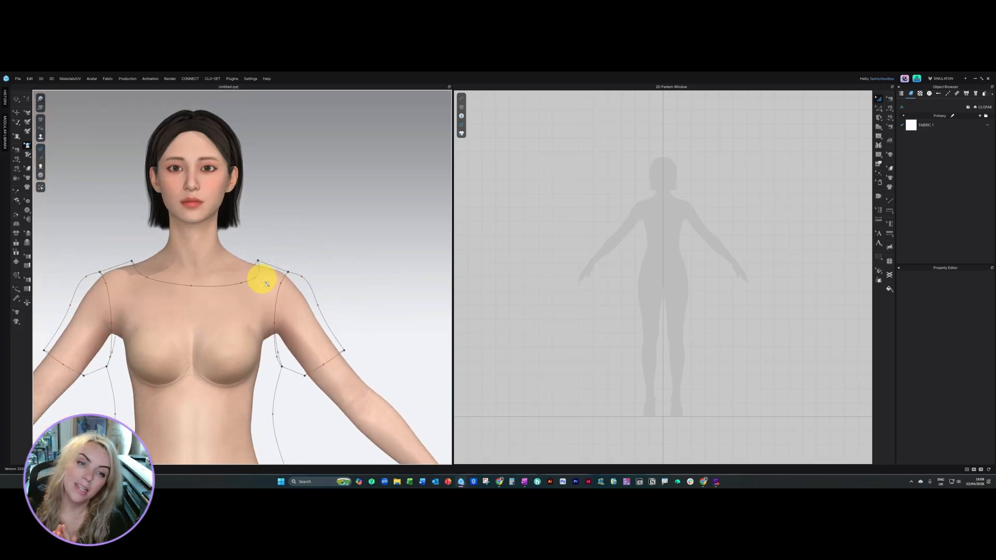
key("2")
scroll(241, 289, "up", 5)
scroll(251, 278, "down", 4)
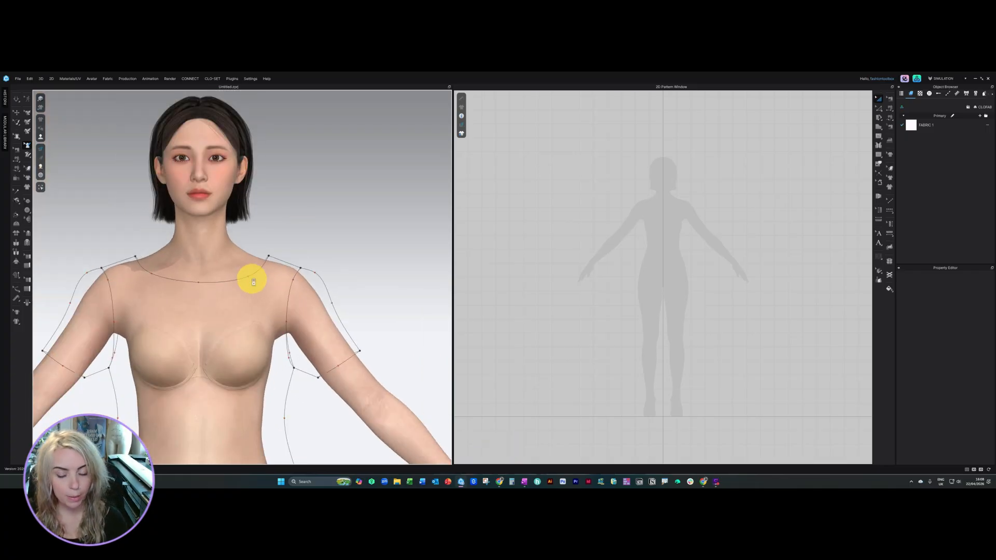
Refine the armhole and sleeve curve points in the side views so the lines sit closer to the arms.
scroll(246, 278, "down", 1)
middle_click_drag(272, 314, 328, 226)
mouse_move(328, 226)
right_mouse_down()
mouse_move(236, 235)
mouse_move(368, 214)
mouse_move(330, 213)
right_mouse_up()
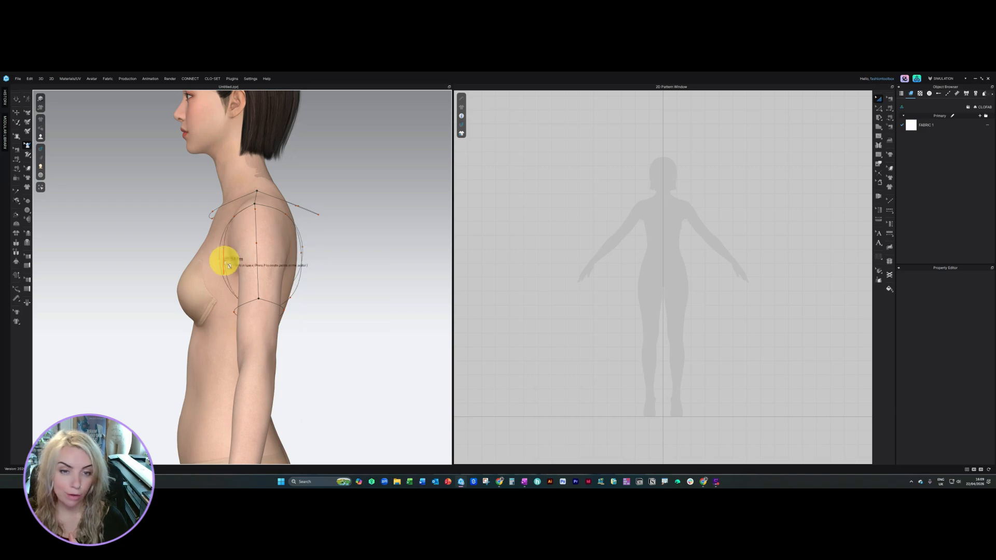
right_click_drag(228, 266, 235, 309)
scroll(311, 296, "down", 3)
scroll(400, 249, "up", 4)
scroll(329, 202, "down", 6)
scroll(236, 309, "up", 6)
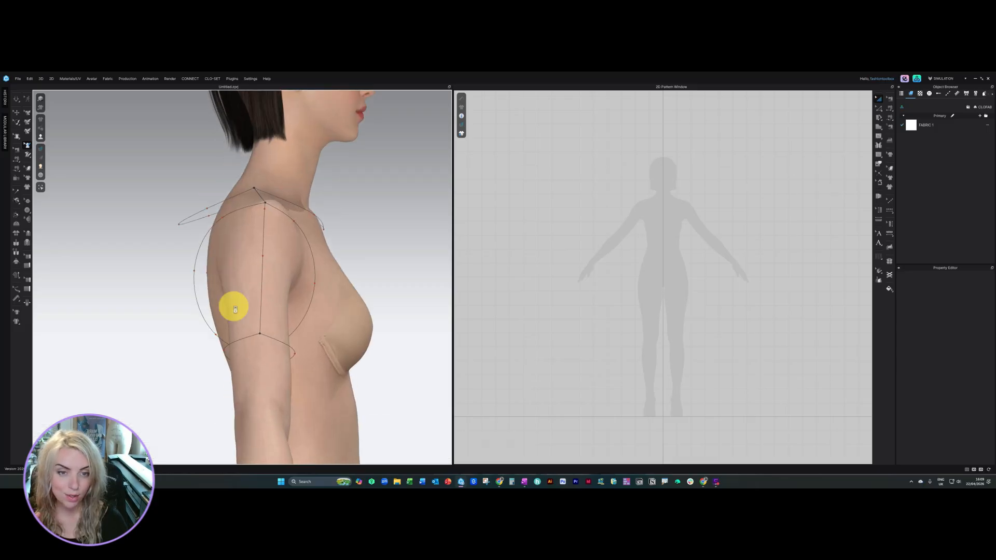
scroll(201, 274, "up", 2)
scroll(345, 267, "down", 3)
right_click_drag(344, 267, 211, 229)
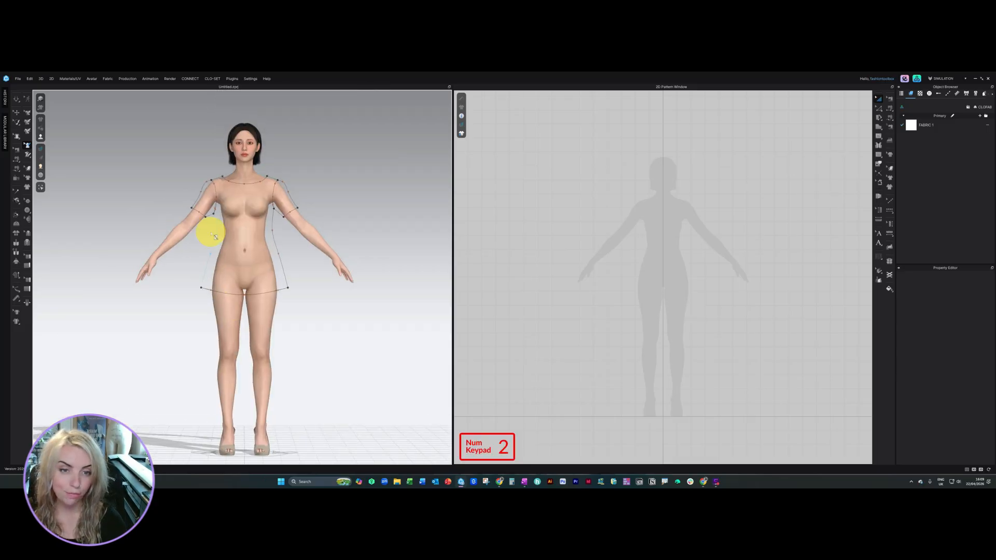
Check the underarm lines from the front and bring the hem's front and back curve points closer to the body.
scroll(227, 296, "up", 5)
scroll(285, 278, "down", 4)
scroll(231, 289, "up", 4)
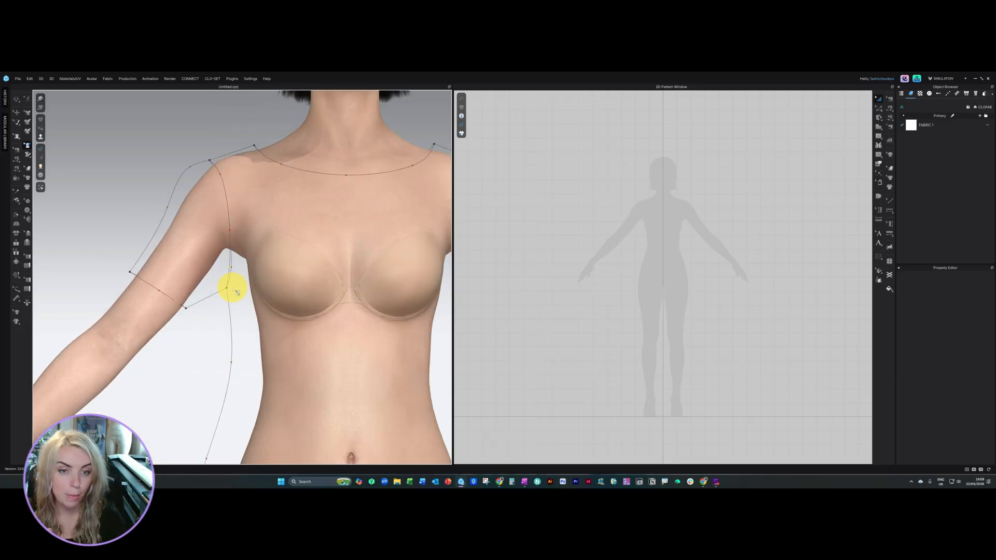
scroll(222, 271, "down", 2)
scroll(225, 271, "down", 2)
mouse_move(225, 272)
right_mouse_down()
mouse_move(309, 280)
mouse_move(293, 306)
mouse_move(273, 260)
mouse_move(327, 292)
mouse_move(213, 277)
right_mouse_up()
scroll(294, 306, "up", 2)
scroll(273, 260, "down", 3)
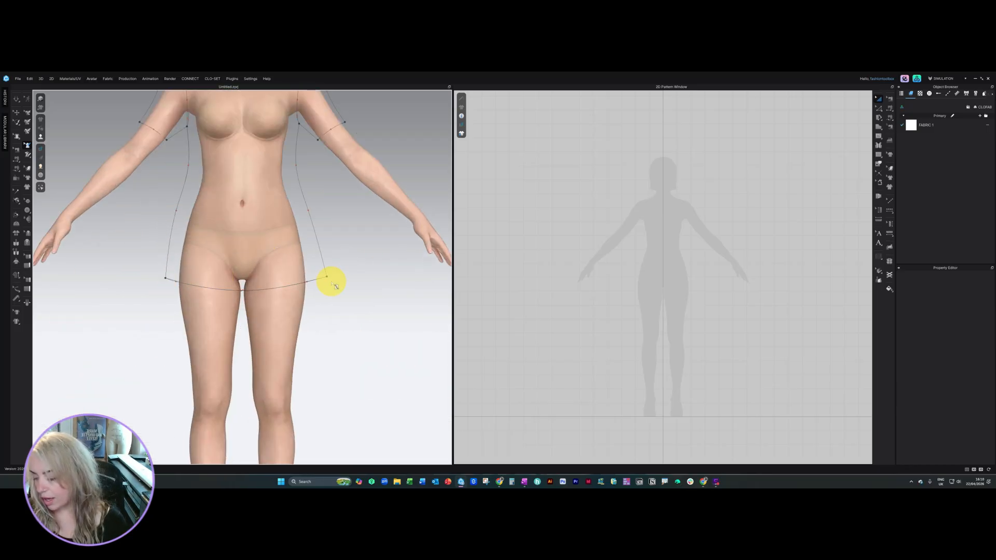
right_click_drag(334, 285, 315, 299)
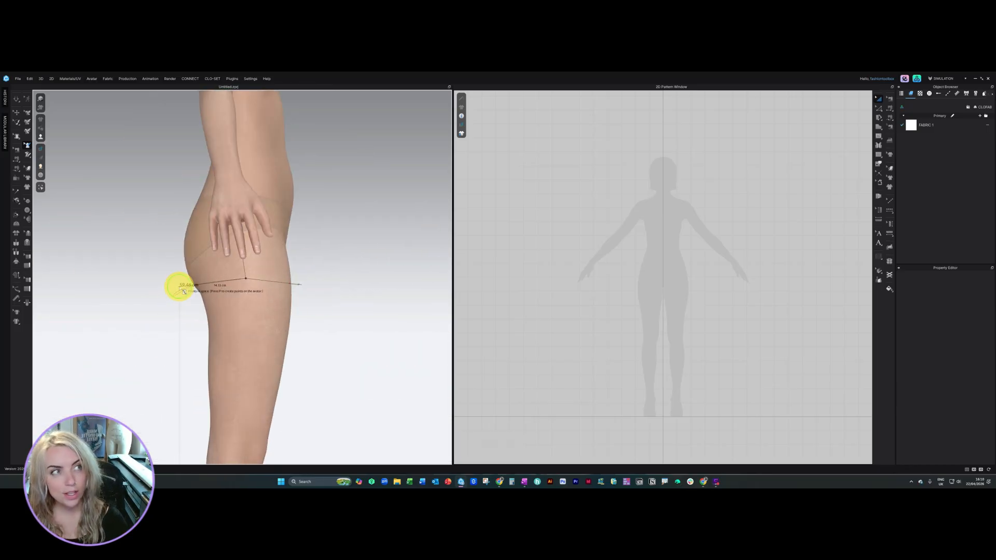
right_click_drag(179, 286, 287, 269)
scroll(244, 309, "down", 3)
scroll(232, 162, "up", 5)
middle_click_drag(233, 162, 248, 309)
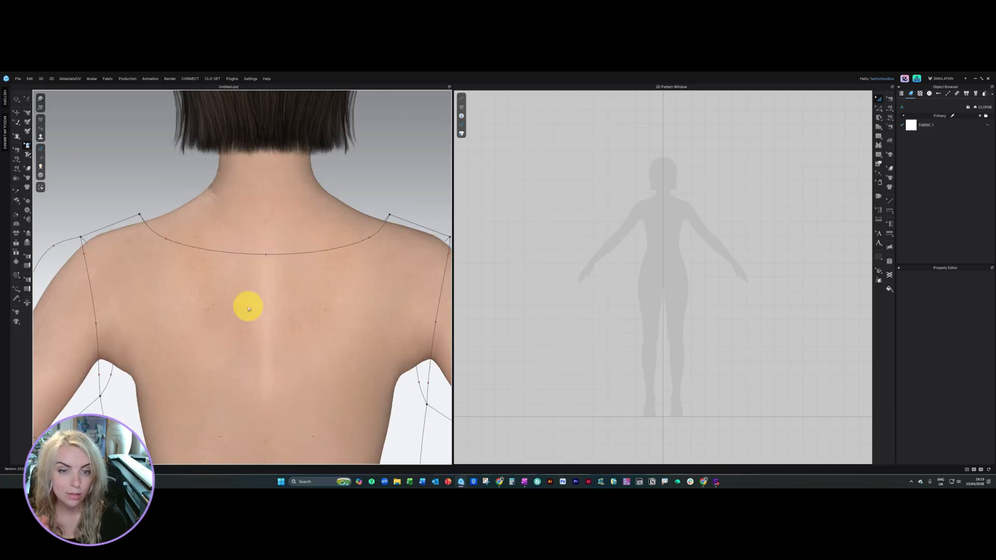
Move the back neckline's curve points toward the upper back so the line follows the body.
right_click_drag(372, 235, 287, 229)
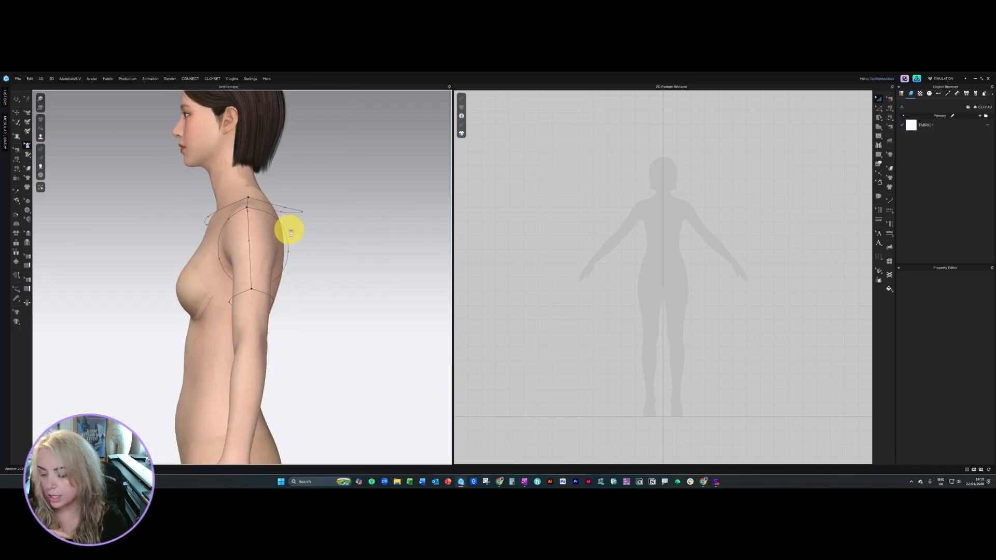
scroll(289, 214, "up", 2)
right_click_drag(287, 192, 218, 164)
key("6")
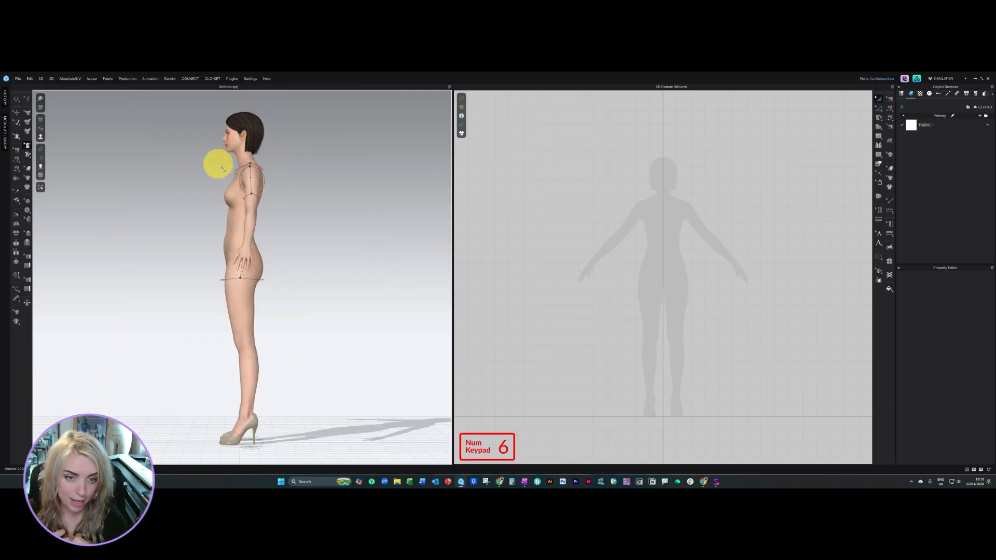
scroll(238, 169, "up", 5)
key("4")
scroll(223, 171, "up", 6)
scroll(214, 301, "up", 1)
right_click_drag(188, 301, 266, 315)
scroll(267, 316, "down", 5)
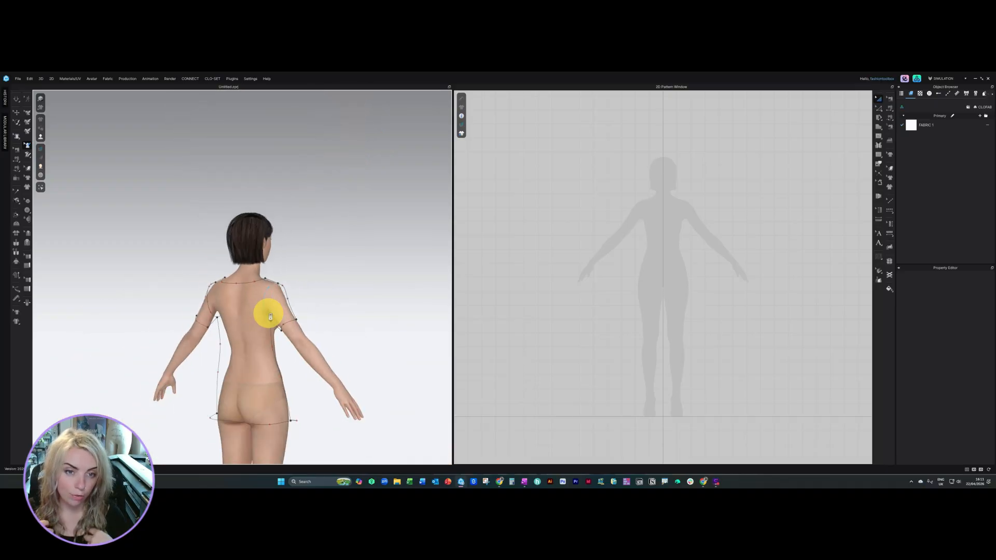
Flatten the front body, back body and sleeve areas of the T-shirt lines into separate pattern pieces.
key("2")
scroll(324, 299, "up", 2)
middle_click_drag(320, 269, 315, 291)
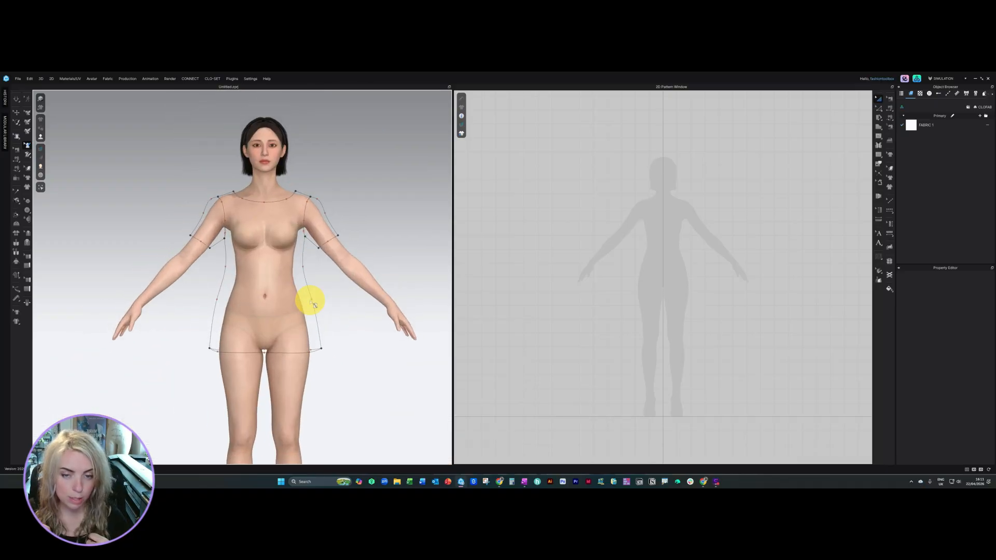
left_click(29, 154)
left_click(49, 167)
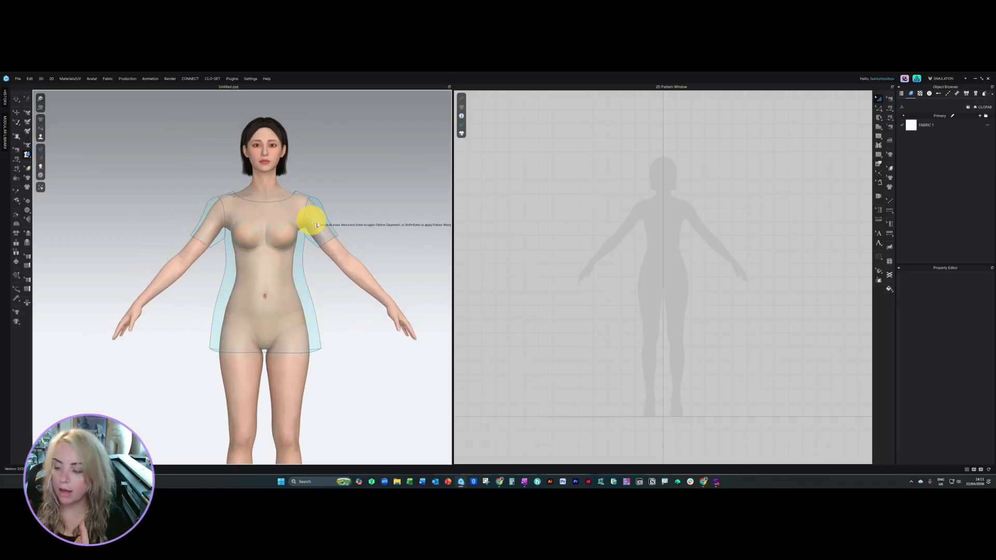
left_click(270, 228)
left_click(324, 234)
left_click(209, 225)
right_click_drag(208, 228, 251, 227)
left_click(254, 227)
left_click(322, 224)
right_click_drag(323, 226, 342, 262)
key("Return")
scroll(626, 194, "down", 5)
scroll(734, 228, "up", 12)
scroll(640, 278, "down", 8)
scroll(611, 243, "down", 5)
scroll(586, 233, "up", 4)
middle_click_drag(553, 222, 644, 221)
key("ctrl+a")
right_click(644, 221)
mouse_move(668, 333)
left_click(758, 333)
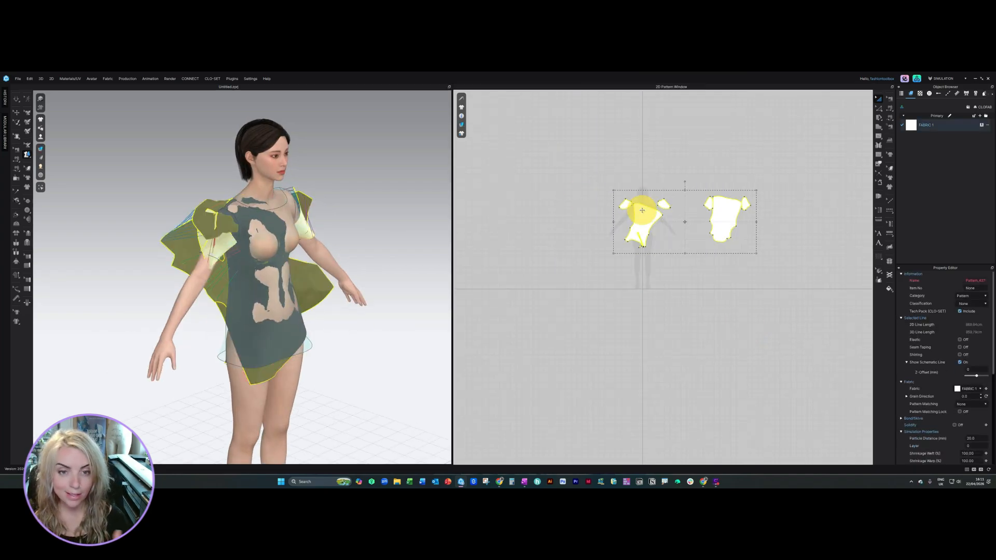
scroll(639, 214, "up", 4)
right_click(642, 217)
left_click(758, 338)
key("ctrl+z")
key("ctrl+z")
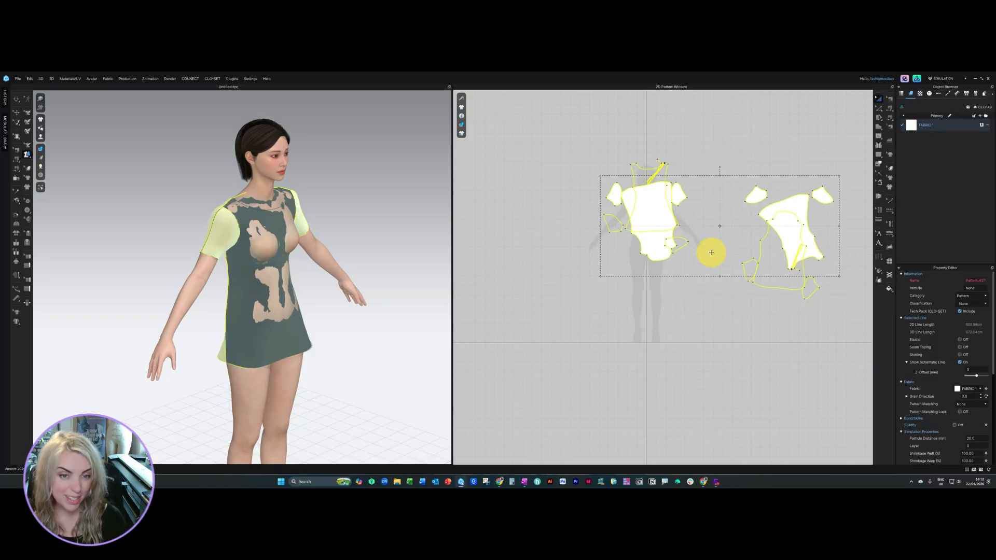
Separate the front and back body pieces in the 2D pattern window and pull one sleeve piece clear of them.
left_click_drag(711, 253, 710, 253)
left_click(650, 190)
right_click_drag(290, 244, 423, 235)
left_click_drag(651, 193, 732, 188)
left_click_drag(778, 249, 677, 209)
scroll(648, 197, "up", 3)
scroll(672, 211, "down", 5)
left_click(676, 215)
scroll(666, 220, "up", 3)
left_click_drag(685, 231, 620, 168)
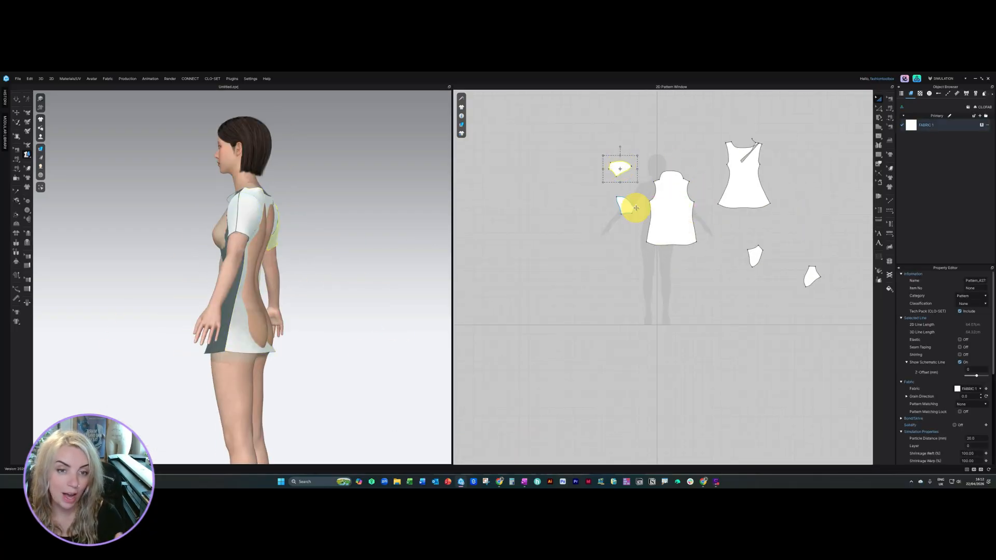
Place the back body piece directly beside the front body piece and bring a stray sleeve piece closer to them.
left_click_drag(630, 206, 651, 103)
left_click_drag(742, 180, 738, 211)
left_click_drag(673, 214, 659, 217)
left_click_drag(738, 214, 710, 214)
left_click(747, 240)
key("2")
scroll(661, 185, "down", 3)
left_click_drag(697, 251, 696, 190)
scroll(698, 190, "up", 5)
scroll(647, 196, "down", 3)
Group the front and back pieces of the avatar's right sleeve beside the front body piece.
left_click(710, 275)
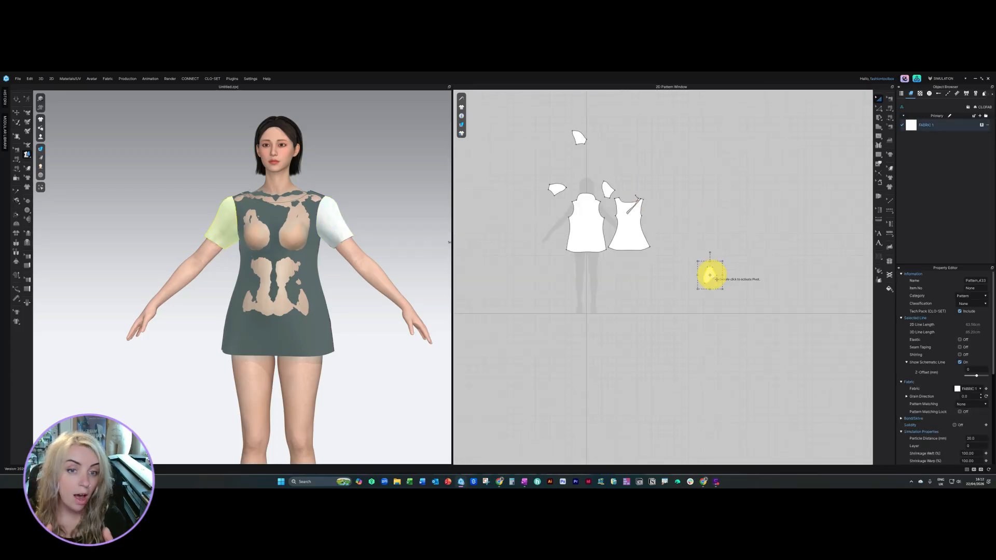
scroll(578, 203, "up", 5)
left_click_drag(525, 222, 540, 213)
left_click(516, 198)
left_click(529, 171)
key("8")
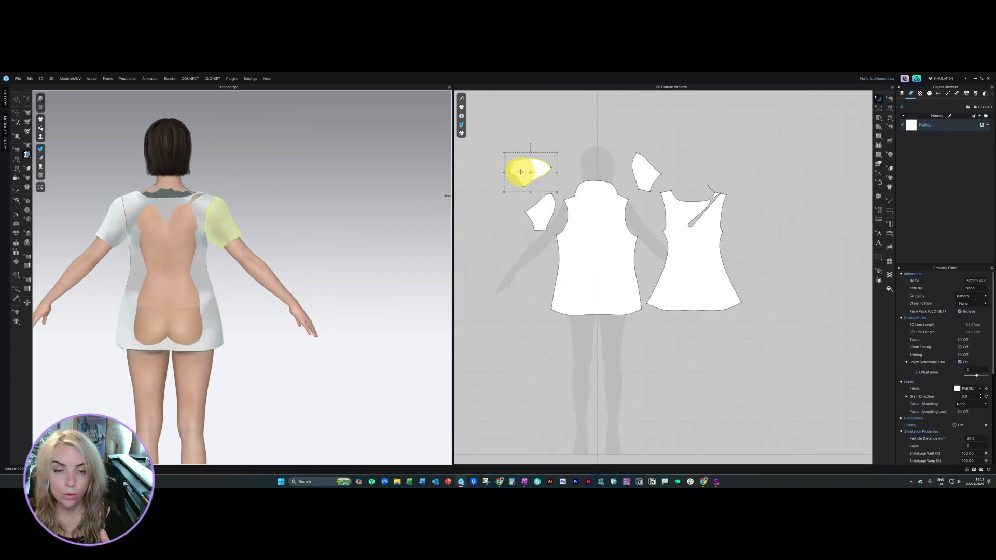
mouse_move(530, 171)
left_mouse_down()
mouse_move(497, 177)
mouse_move(524, 190)
left_mouse_up()
left_click(552, 174)
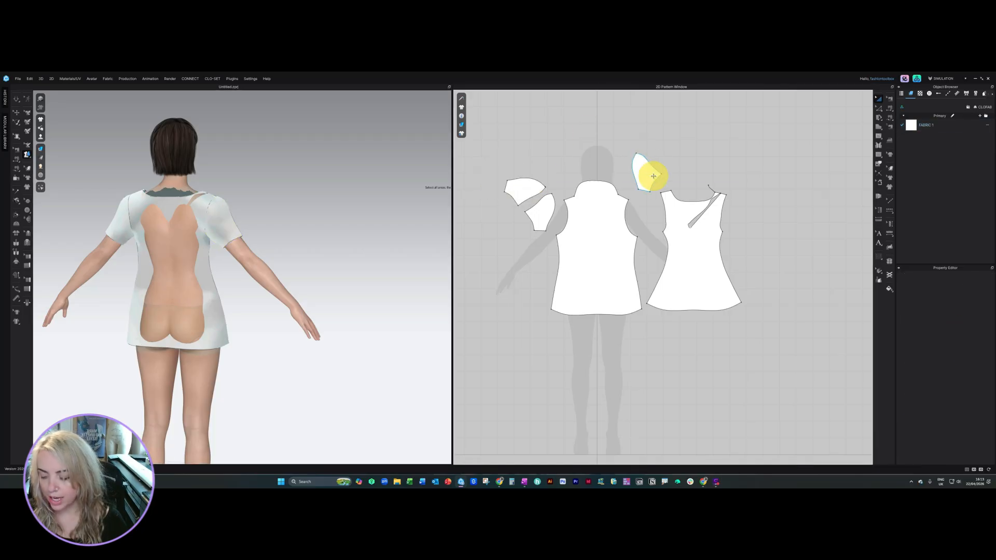
Group the two left sleeve pieces beside the back body piece's outer shoulder.
left_click_drag(653, 176, 749, 207)
scroll(591, 184, "down", 5)
left_click_drag(583, 130, 670, 177)
scroll(695, 182, "up", 6)
left_click_drag(625, 171, 609, 190)
right_click_drag(82, 207, 94, 208)
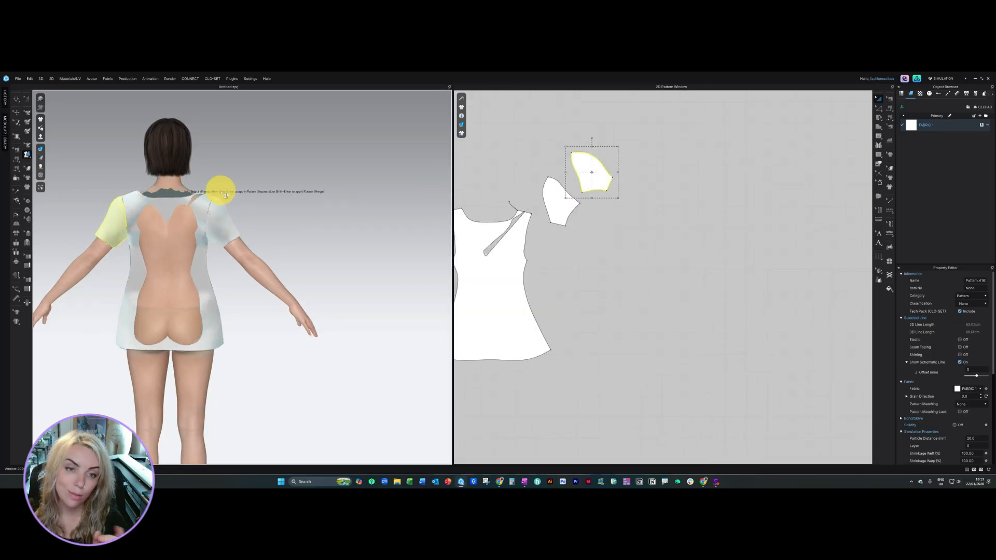
left_click(112, 200)
scroll(596, 170, "up", 3)
left_click(550, 132)
left_click(571, 158)
left_click_drag(583, 124, 571, 124)
left_click_drag(554, 174, 551, 185)
left_click(643, 171)
scroll(708, 155, "down", 7)
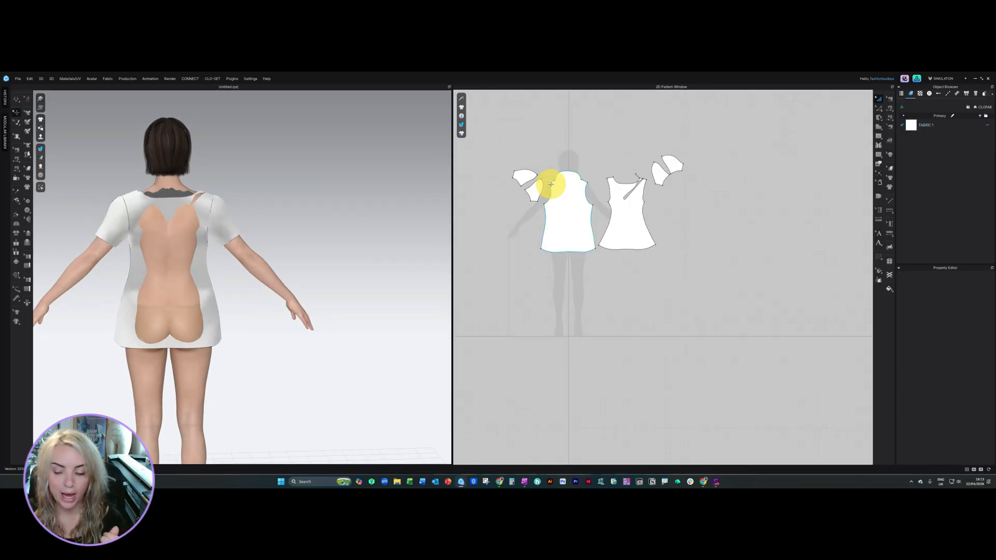
Examine the garment's neckline and shoulders in 3D and compare them with the flattened front and back body pieces.
scroll(195, 234, "up", 3)
right_click_drag(228, 228, 196, 234)
right_click_drag(326, 253, 435, 271)
key("2")
scroll(565, 147, "up", 7)
scroll(238, 173, "up", 8)
right_click_drag(238, 174, 210, 185)
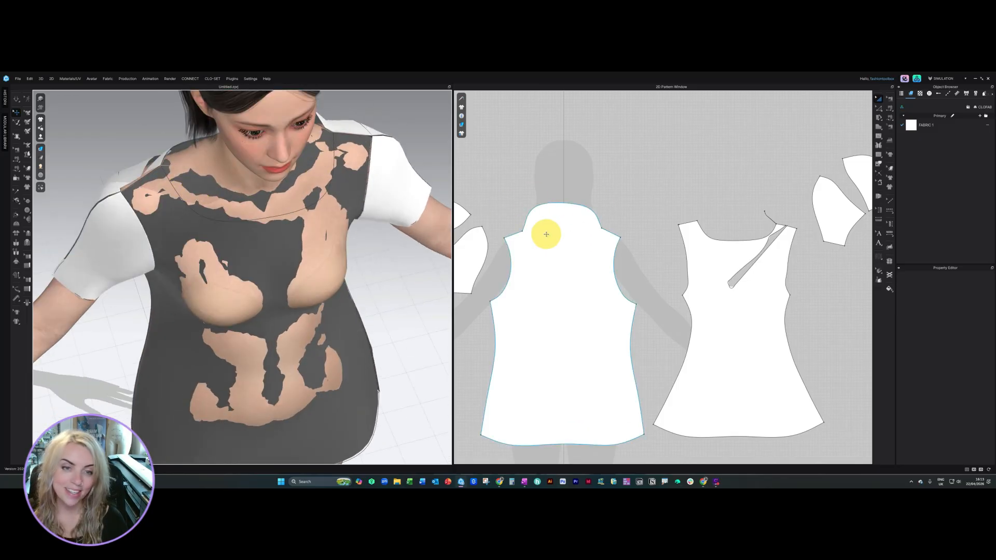
scroll(535, 227, "down", 6)
key("2")
Simulate the garment and pull on the back body piece around the slit near the right shoulder.
left_click(16, 98)
left_click(209, 302)
right_click_drag(166, 181, 285, 208)
scroll(679, 224, "up", 8)
scroll(218, 263, "down", 3)
left_click_drag(216, 266, 206, 304)
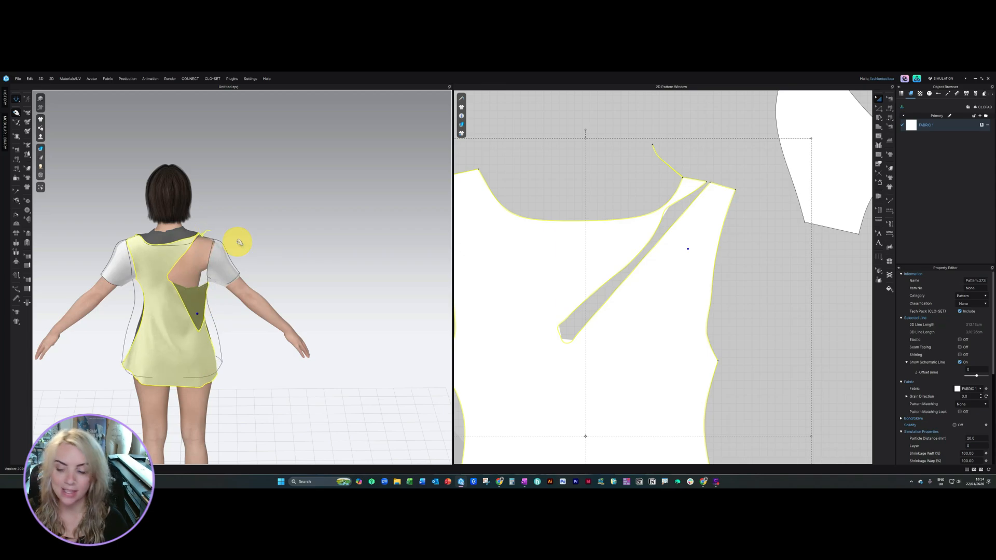
Examine the sketched T-shirt outline in the back and front sketch views, comparing its neckline and shoulders with the garment.
scroll(483, 232, "down", 7)
mouse_move(351, 231)
right_mouse_down()
mouse_move(240, 251)
mouse_move(298, 251)
right_mouse_up()
scroll(249, 251, "up", 3)
left_click(28, 155)
left_click(491, 145)
scroll(233, 171, "up", 5)
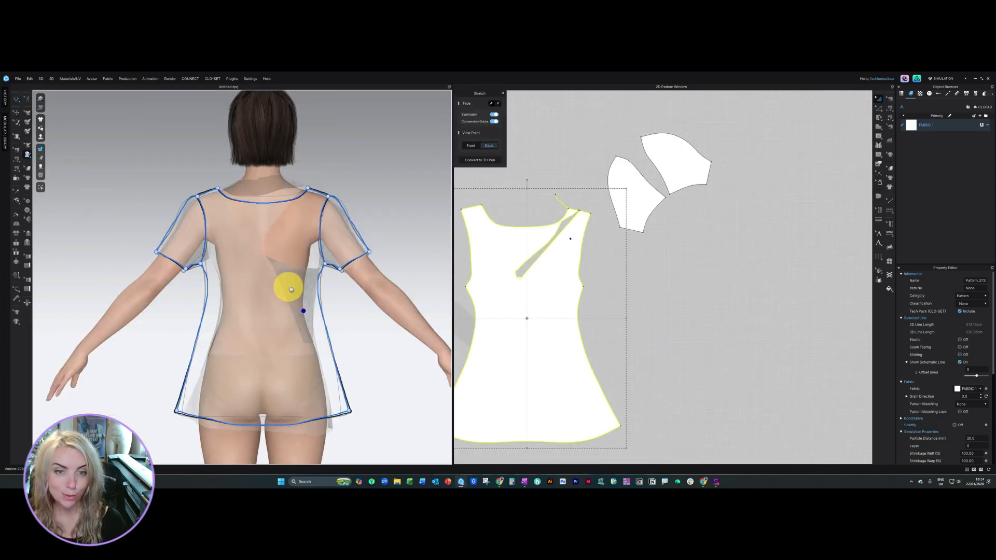
scroll(338, 224, "up", 3)
scroll(338, 223, "down", 5)
left_click(471, 146)
scroll(304, 211, "up", 5)
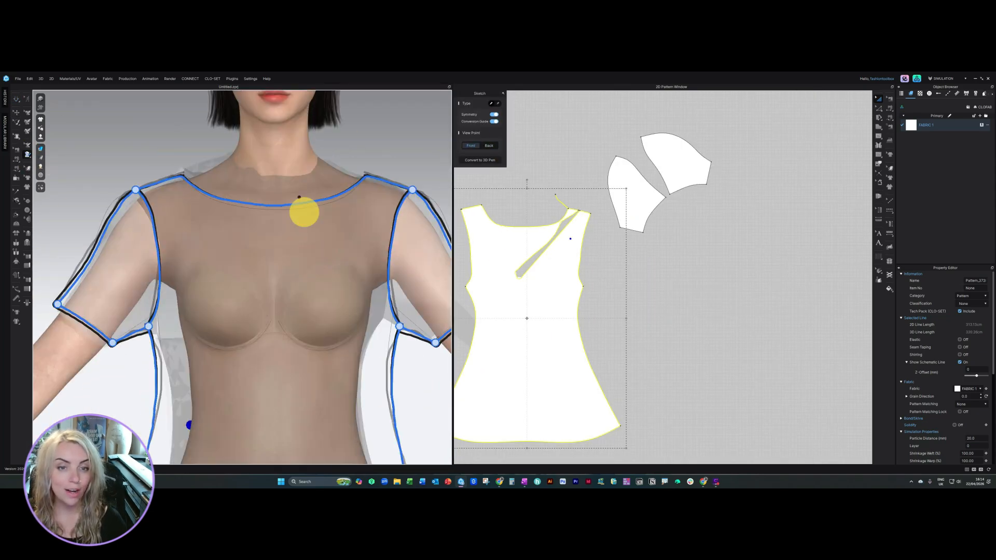
scroll(304, 212, "down", 8)
left_click(28, 155)
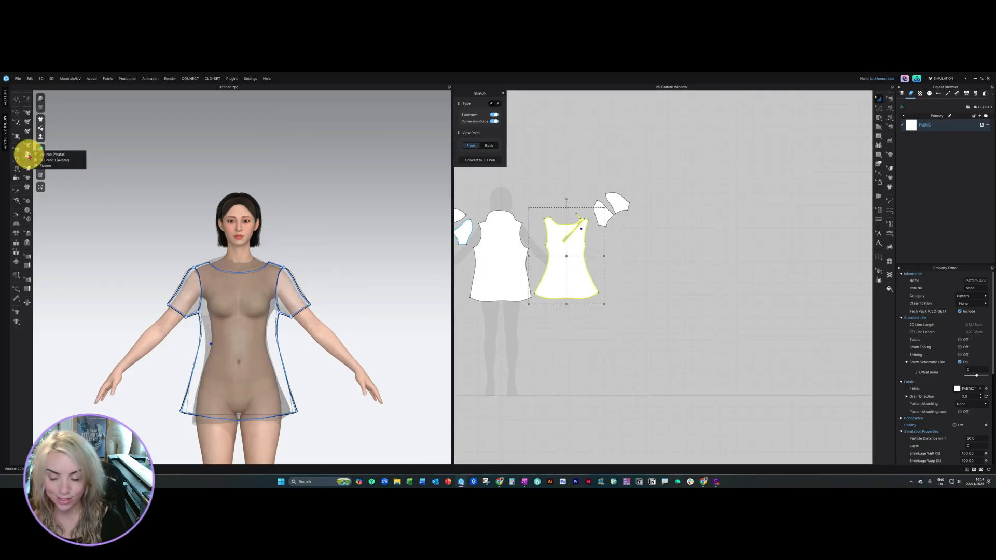
left_click(17, 112)
Remove the raised neck section from the front body piece so its neckline runs straight between the shoulders.
scroll(251, 259, "up", 4)
scroll(524, 214, "up", 5)
middle_click_drag(524, 213, 639, 209)
scroll(249, 233, "up", 3)
right_click_drag(233, 234, 397, 235)
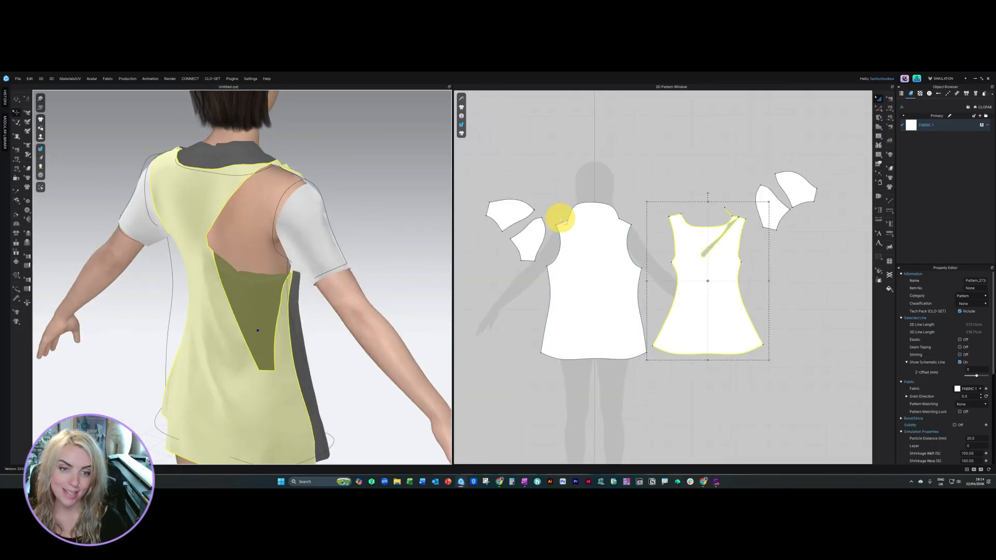
left_click(889, 99)
left_click(602, 204)
key("Delete")
left_click(880, 109)
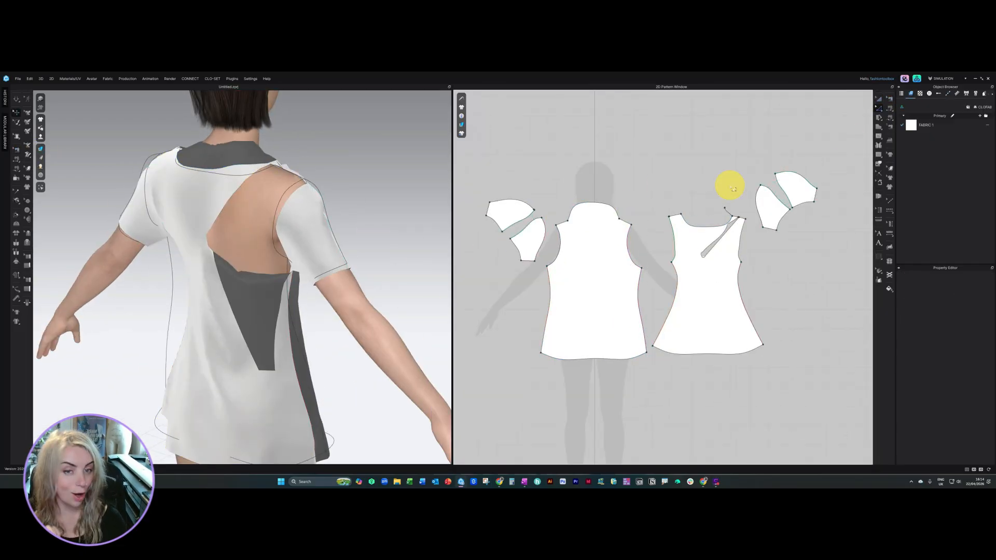
right_click(599, 204)
left_click(628, 234)
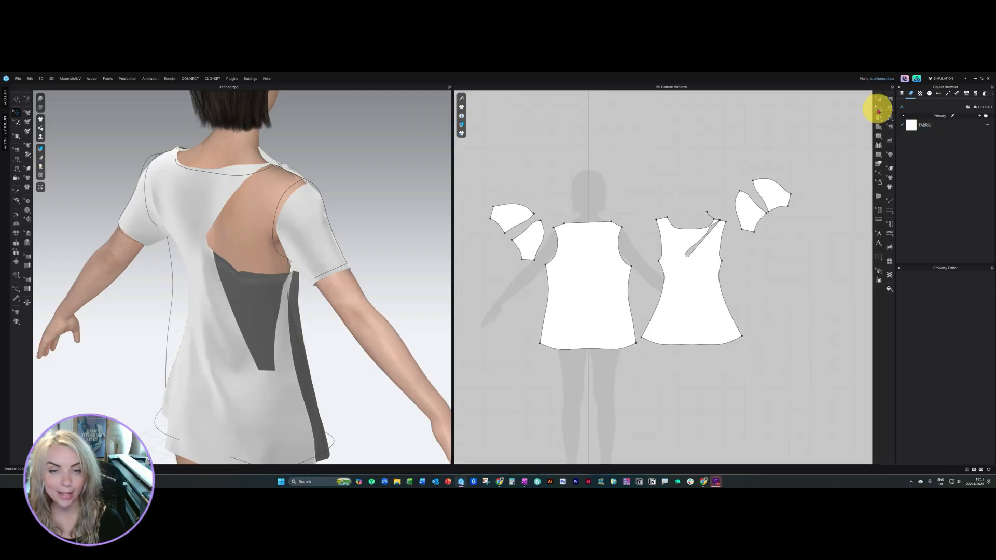
Curve the straight top edge of the front body piece downward into a shallow scooped neckline.
left_click(896, 133)
left_click_drag(588, 223, 588, 233)
right_click_drag(397, 244, 233, 244)
scroll(564, 216, "up", 4)
Inspect the seams joining the sleeve pieces to the front and back body pieces in both 2D and 3D.
left_click(888, 98)
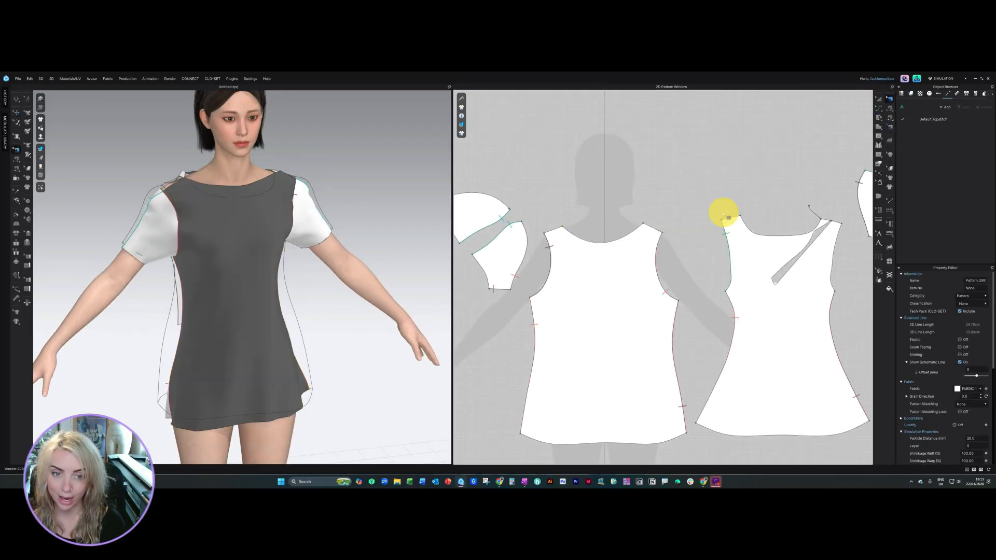
right_click_drag(259, 207, 392, 203)
middle_click_drag(795, 234, 634, 244)
scroll(634, 244, "up", 1)
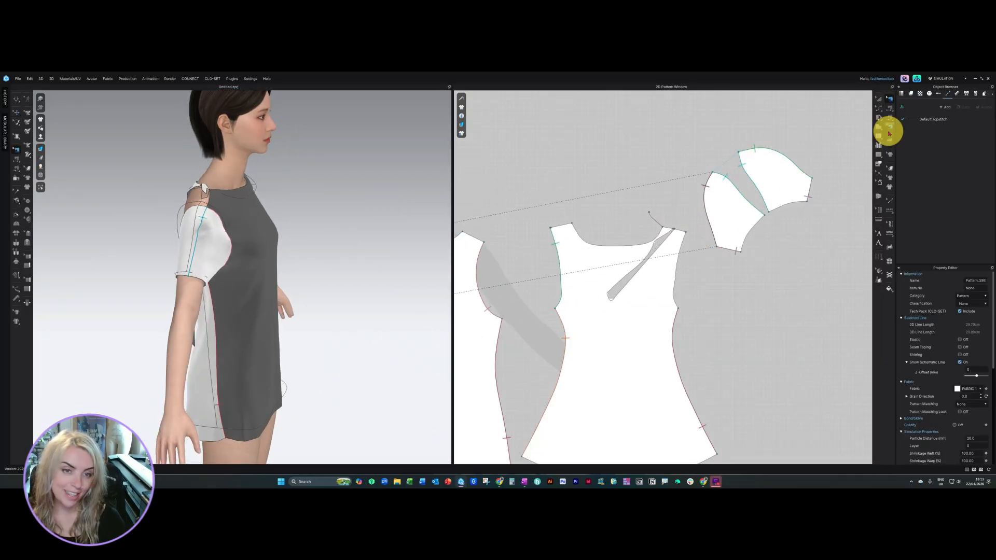
Delete the points of the diagonal slit near the shoulder of the back body piece.
left_click(879, 108)
left_click(622, 284)
scroll(670, 230, "up", 5)
scroll(655, 263, "down", 2)
left_click(881, 108)
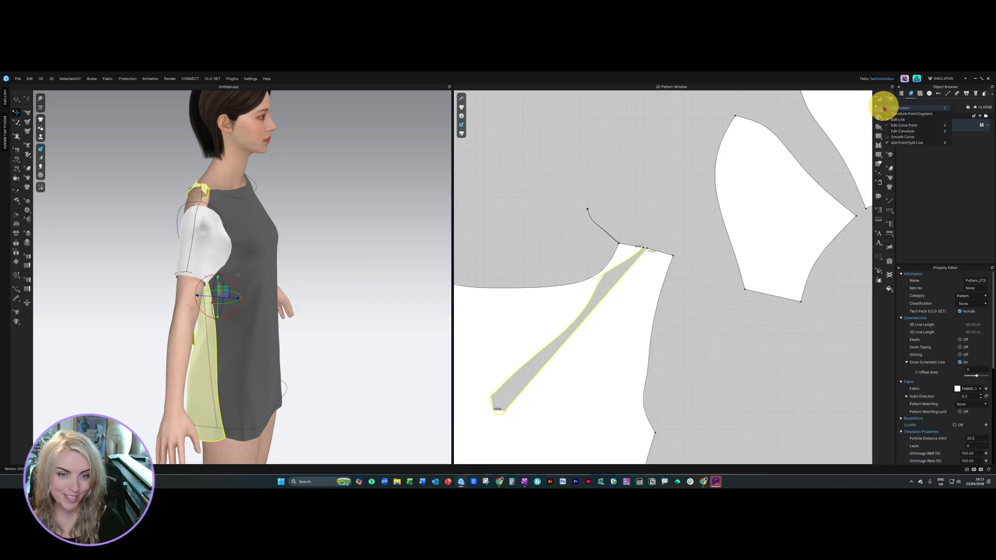
left_click(896, 124)
scroll(648, 218, "down", 2)
left_click_drag(602, 328, 541, 283)
key("Delete")
scroll(629, 240, "down", 3)
scroll(612, 264, "up", 2)
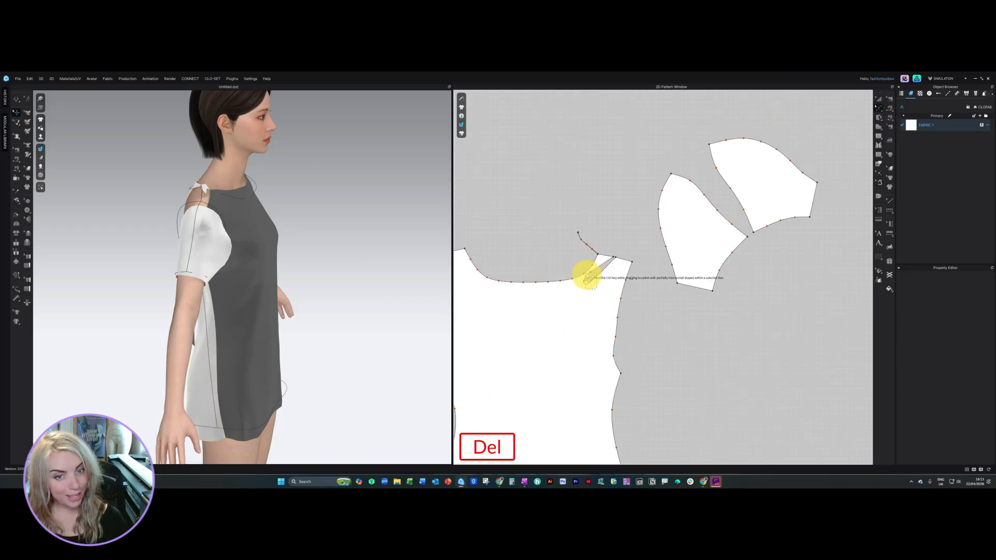
scroll(591, 274, "down", 2)
scroll(552, 231, "up", 5)
Delete the points of the stray line projecting from the neckline corner of the back body piece.
left_click(546, 232)
key("Delete")
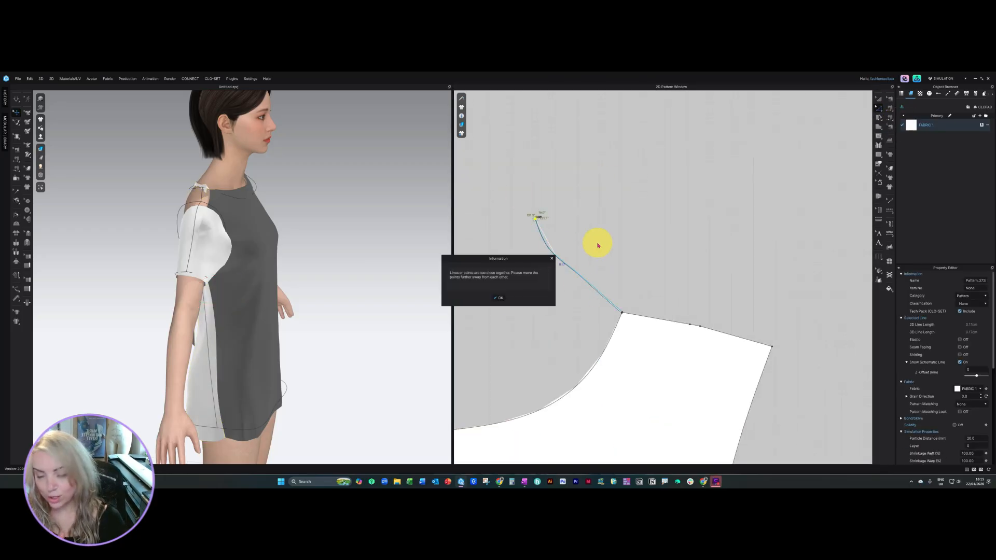
left_click(498, 298)
scroll(540, 216, "up", 5)
left_click(513, 231)
key("Delete")
scroll(513, 231, "down", 5)
scroll(648, 322, "up", 3)
scroll(647, 321, "down", 3)
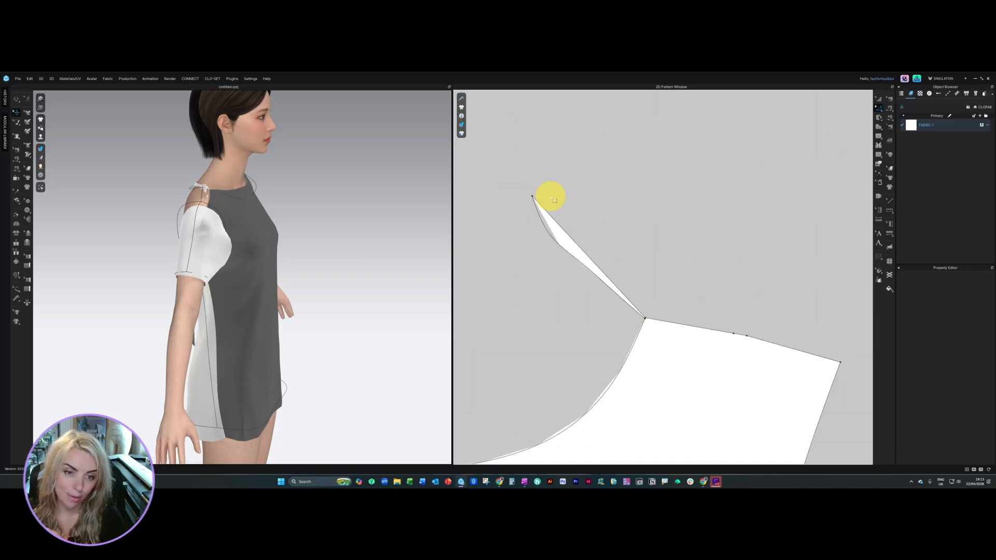
left_click(533, 196)
key("Delete")
Delete the leftover points along the shoulder edge of the back body piece where the slit began.
scroll(649, 236, "down", 3)
left_click(698, 249)
key("Delete")
scroll(711, 257, "down", 4)
middle_click_drag(702, 261, 567, 218)
scroll(567, 217, "down", 5)
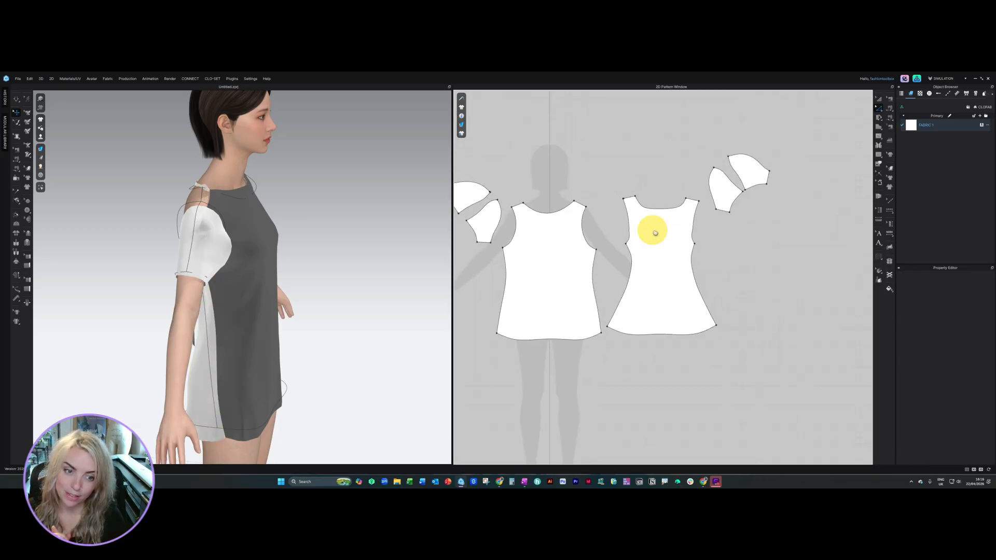
Sew both shoulder edges of the front body piece to the matching shoulder edges of the back body piece.
middle_click_drag(655, 233, 700, 270)
left_click(889, 118)
left_click(625, 242)
left_click(674, 235)
left_click(563, 241)
left_click(737, 237)
right_click_drag(176, 228, 280, 245)
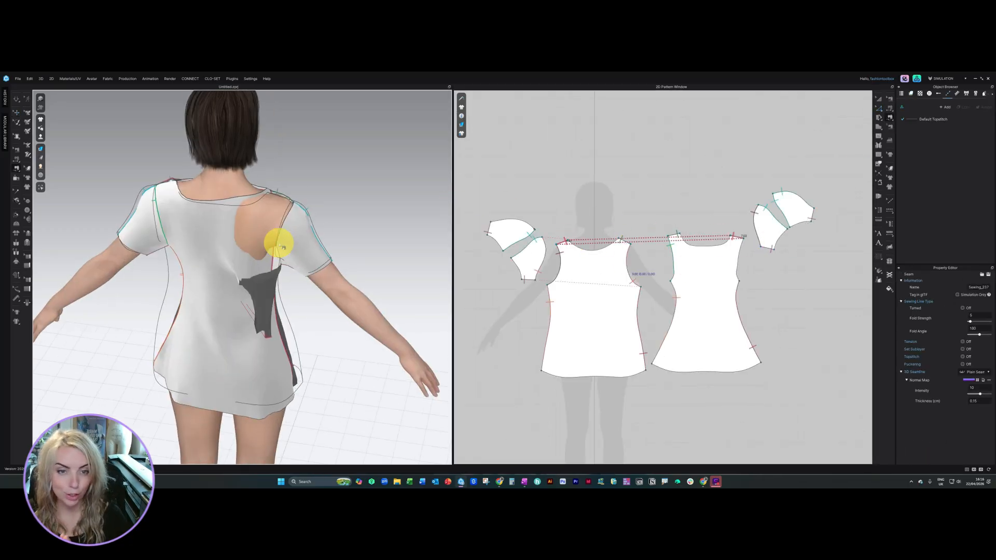
left_click(18, 98)
right_click_drag(171, 224, 278, 213)
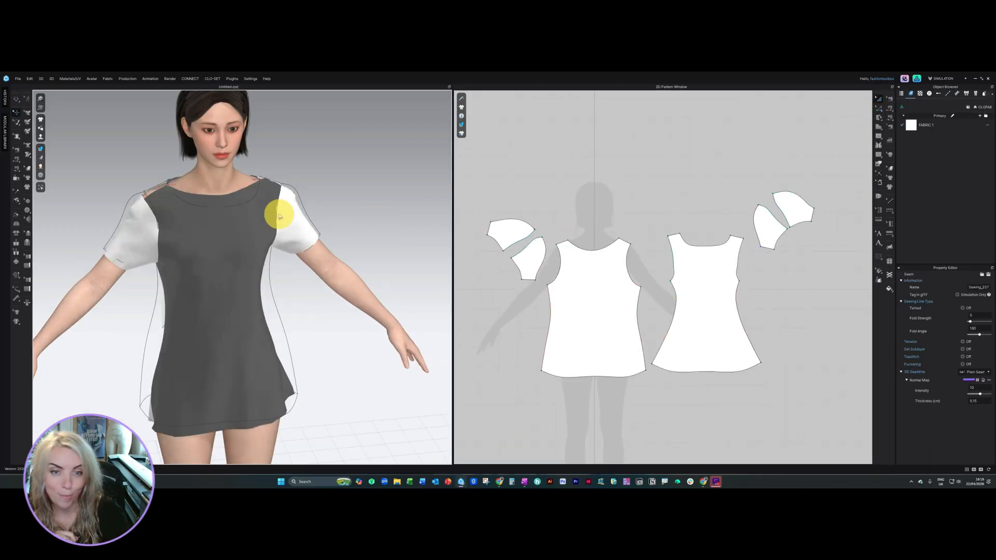